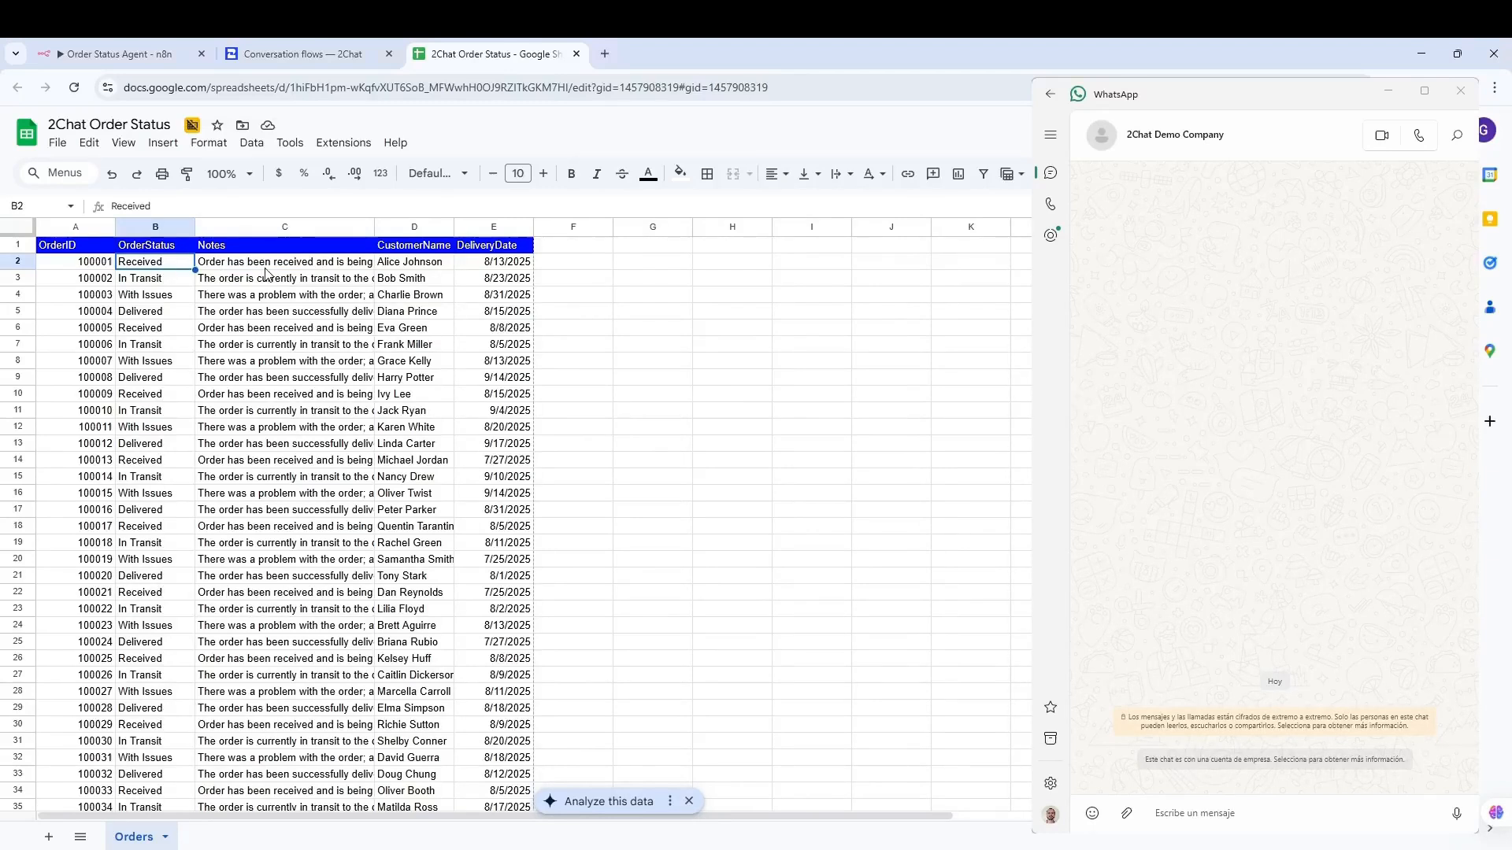
- Note order 100001's customer name and delivery date, then send 'Hello' to the business chat
{"action": "left_click", "coordinate": [439, 268]}
{"action": "left_click", "coordinate": [513, 269]}
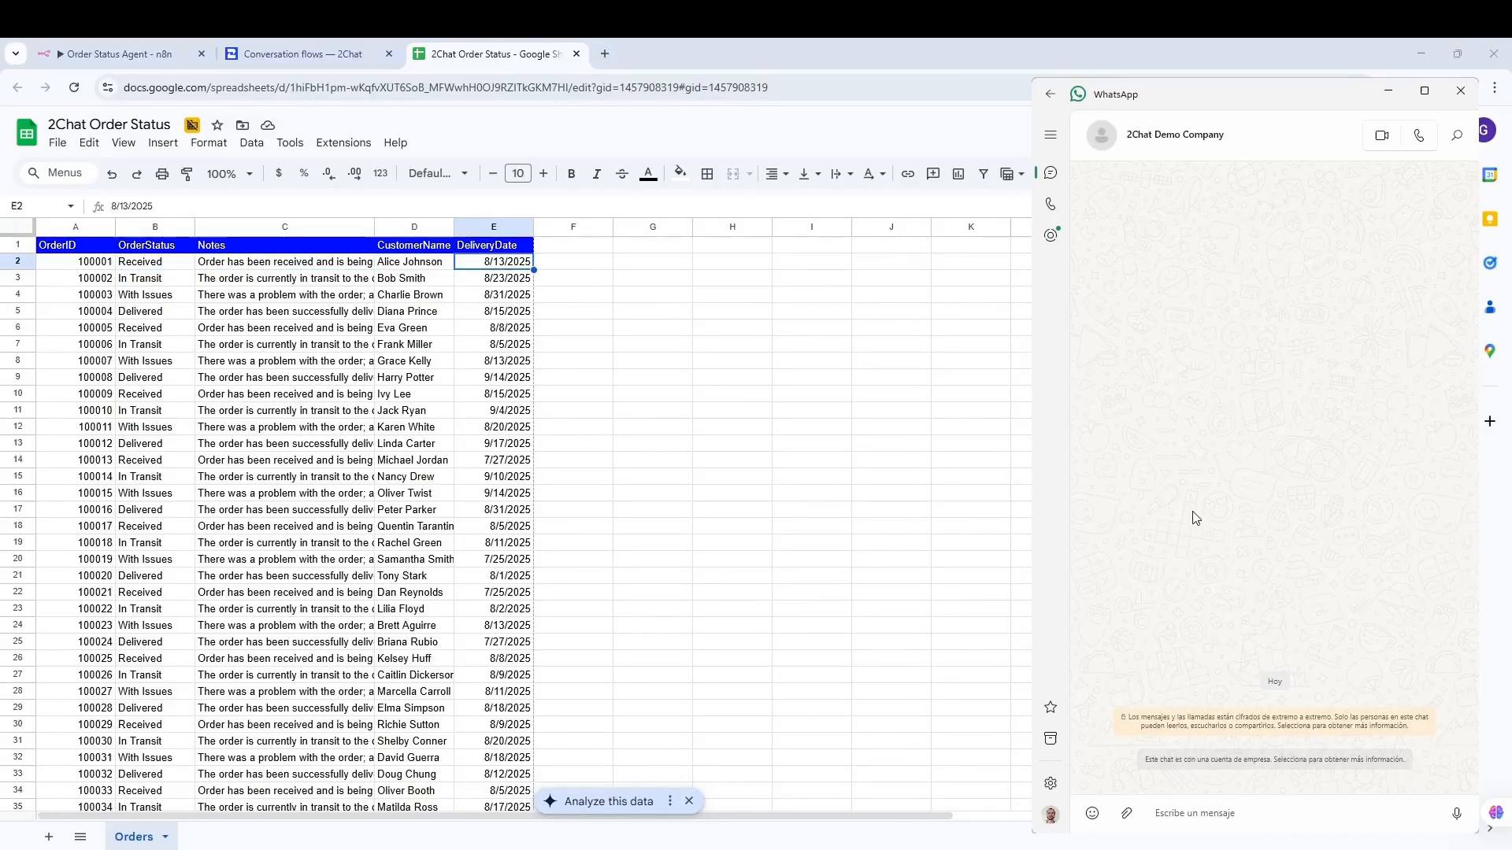
{"action": "left_click", "coordinate": [1194, 824]}
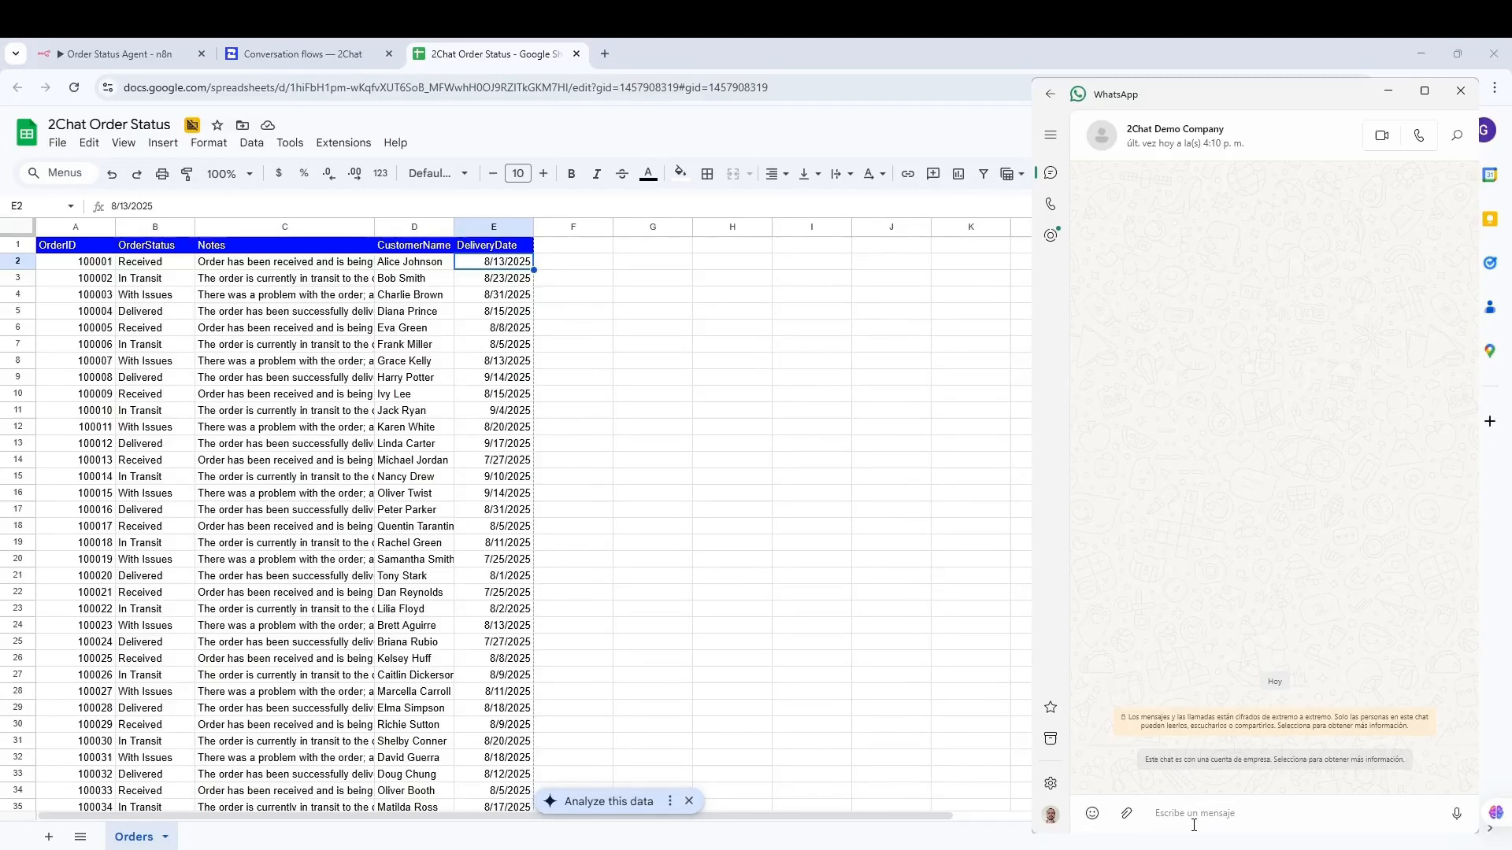
{"action": "type", "text": "He"}
{"action": "key", "text": "BackSpace"}
{"action": "type", "text": "ello"}
{"action": "key", "text": "Return"}
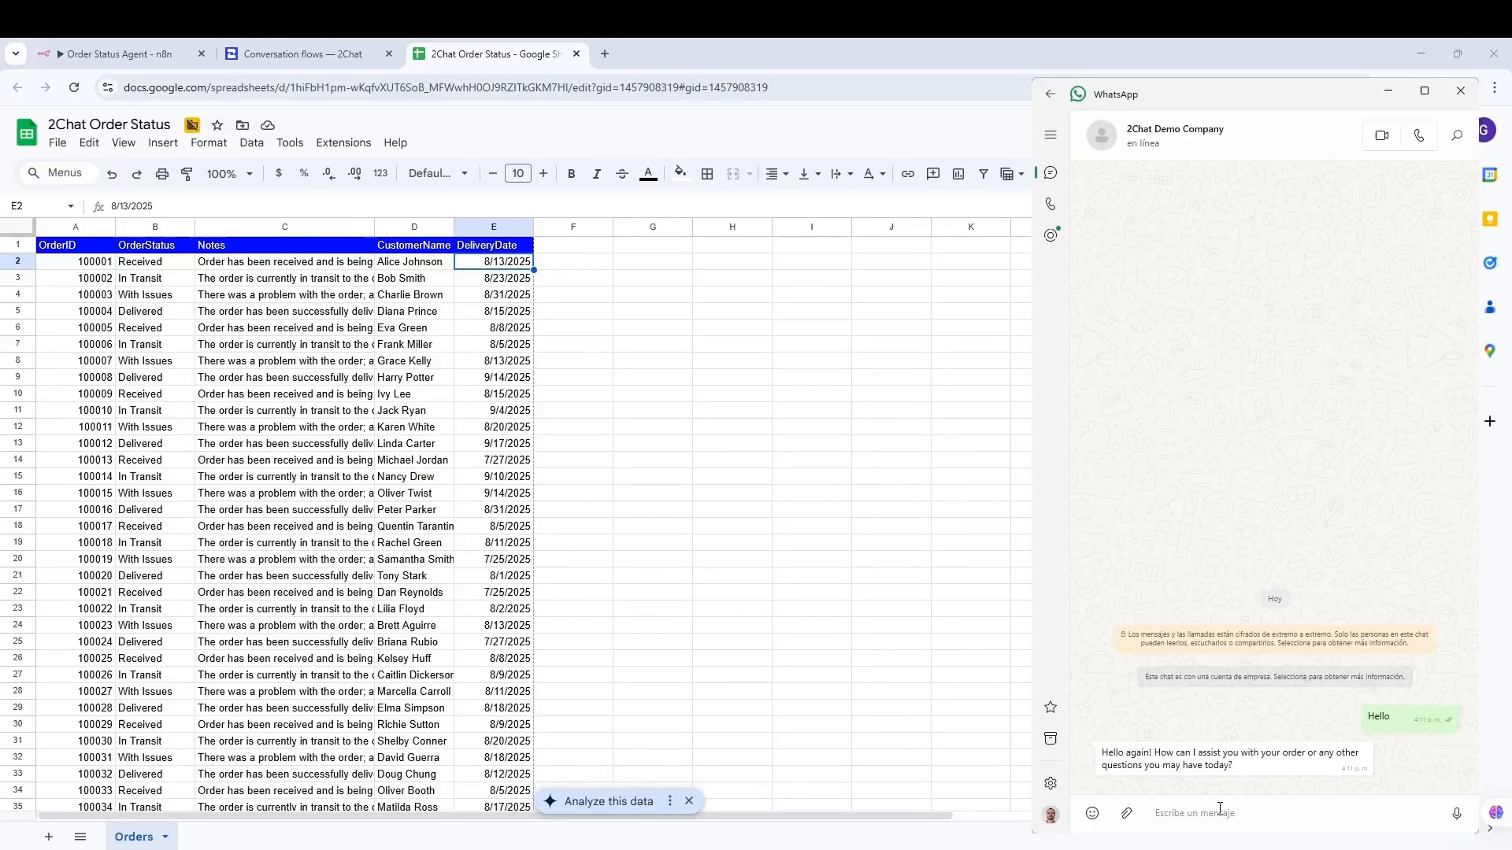
- Send the message 'I want information about the order' to the bot
{"action": "type", "text": "I want"}
{"action": "key", "text": "BackSpace"}
{"action": "key", "text": "BackSpace"}
{"action": "type", "text": "a"}
{"action": "key", "text": "BackSpace"}
{"action": "key", "text": "BackSpace"}
{"action": "key", "text": "BackSpace"}
{"action": "key", "text": "BackSpace"}
{"action": "key", "text": "BackSpace"}
{"action": "type", "text": "want"}
{"action": "key", "text": "BackSpace"}
{"action": "type", "text": "nt information ba"}
{"action": "key", "text": "BackSpace"}
{"action": "key", "text": "BackSpace"}
{"action": "type", "text": "about the order"}
{"action": "key", "text": "Return"}
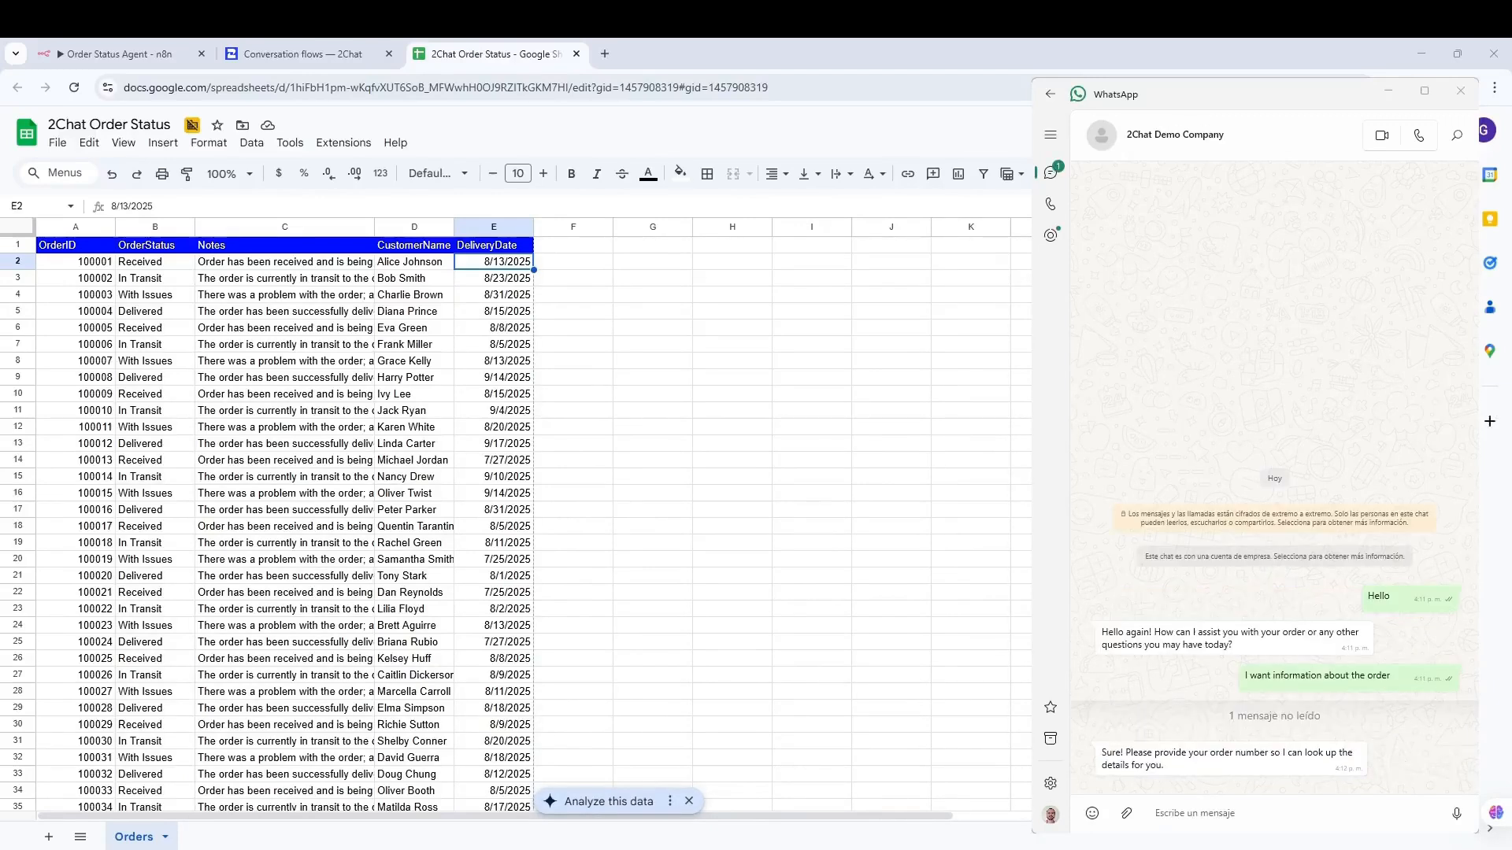
- Reply to the bot with order number 1000057
{"action": "left_click", "coordinate": [1173, 813]}
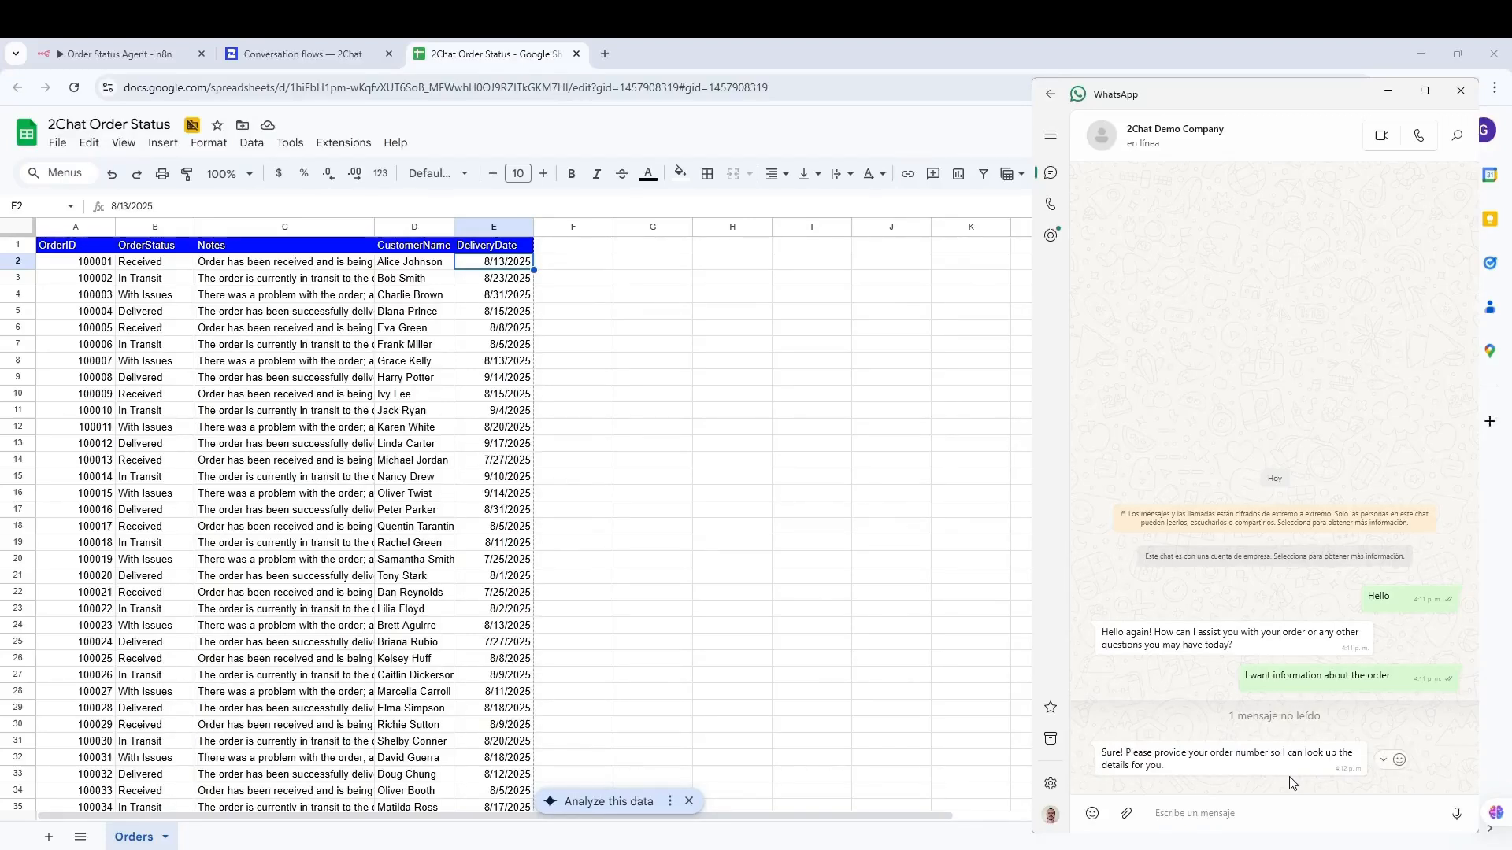
{"action": "type", "text": "1000057"}
{"action": "key", "text": "Return"}
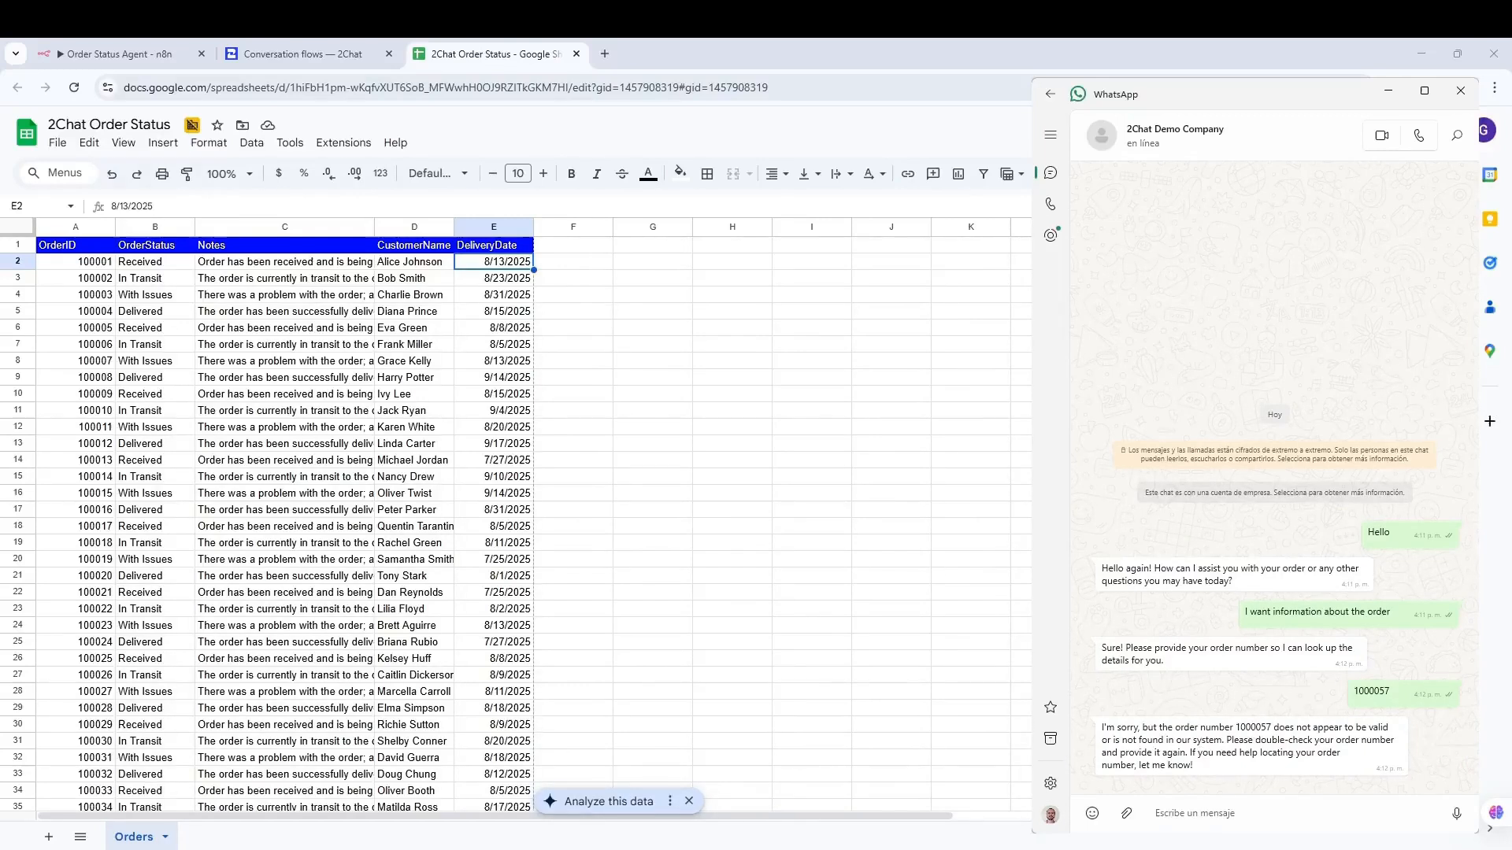
- Resend 1000057 from the bot's reply as corrected 100057, then copy order 100022 from the sheet
{"action": "left_click", "coordinate": [96, 432]}
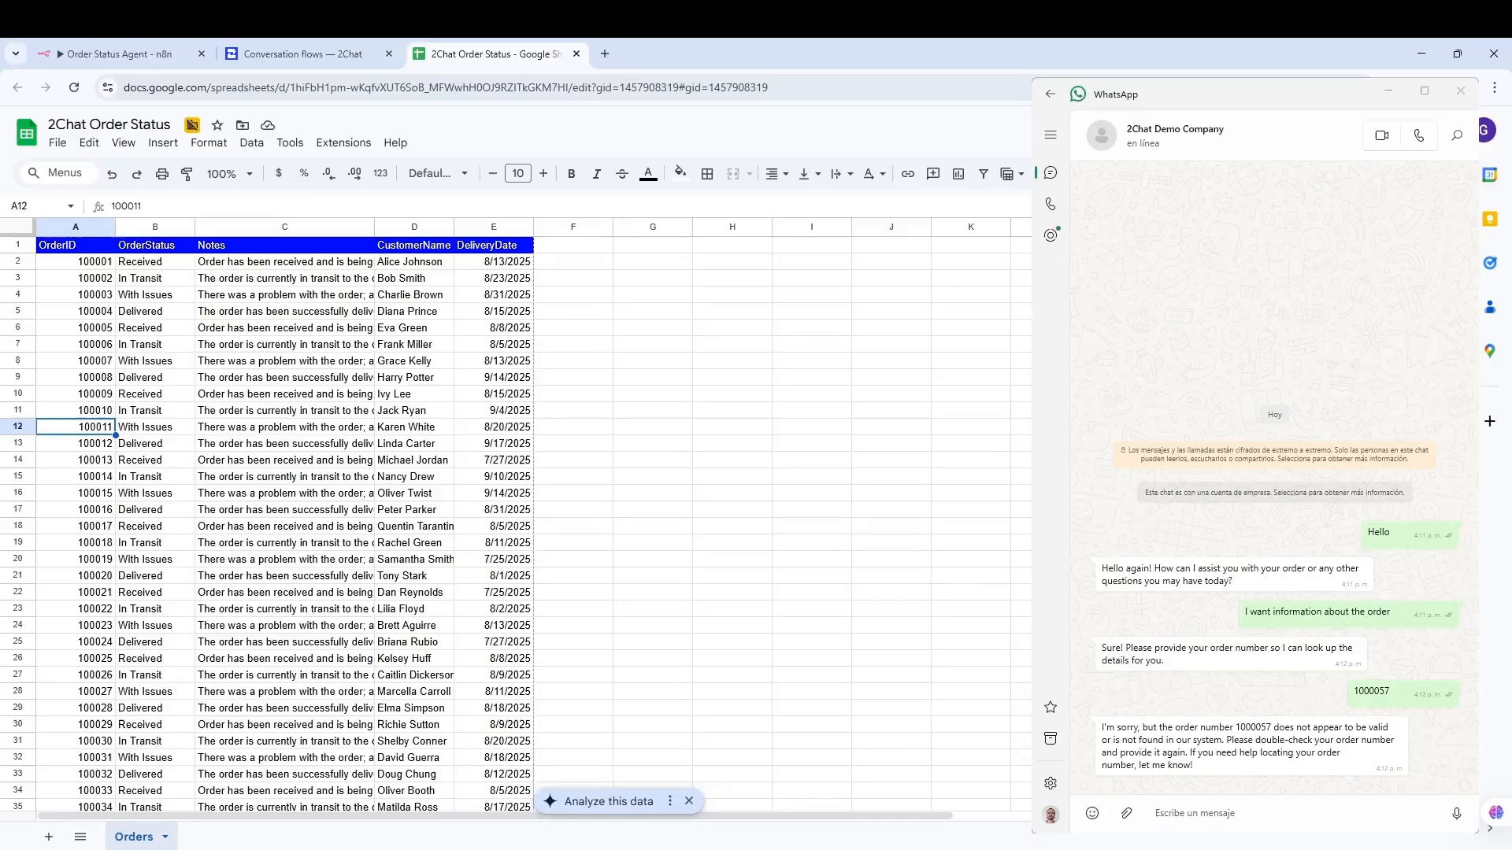
{"action": "left_click", "coordinate": [1231, 811]}
{"action": "double_click", "coordinate": [1254, 727]}
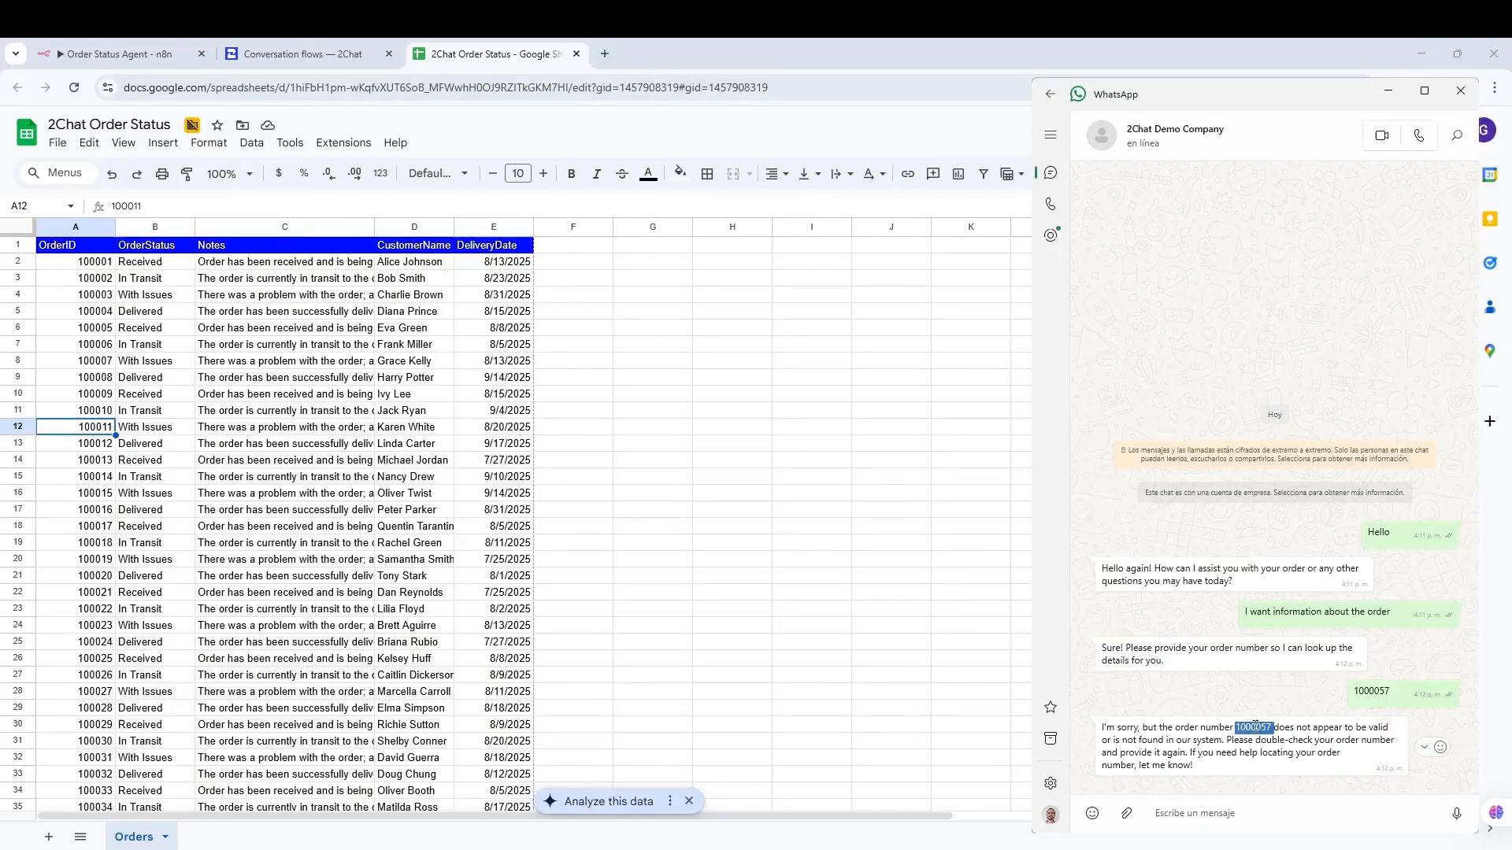
{"action": "key", "text": "ctrl+c"}
{"action": "left_click", "coordinate": [1208, 813]}
{"action": "key", "text": "ctrl+v"}
{"action": "key", "text": "Left"}
{"action": "key", "text": "Left"}
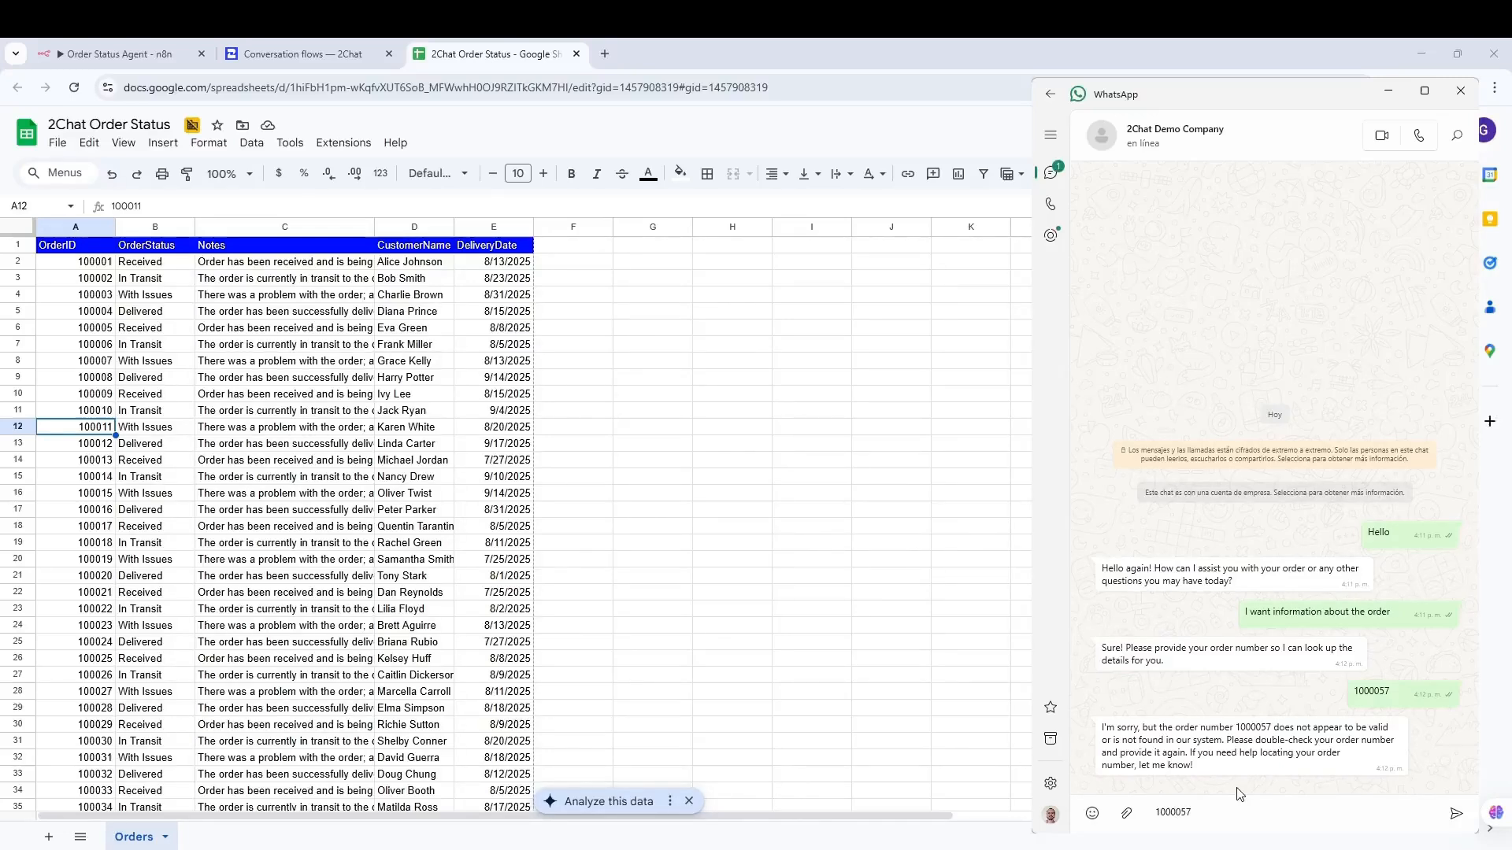
{"action": "key", "text": "BackSpace"}
{"action": "key", "text": "Return"}
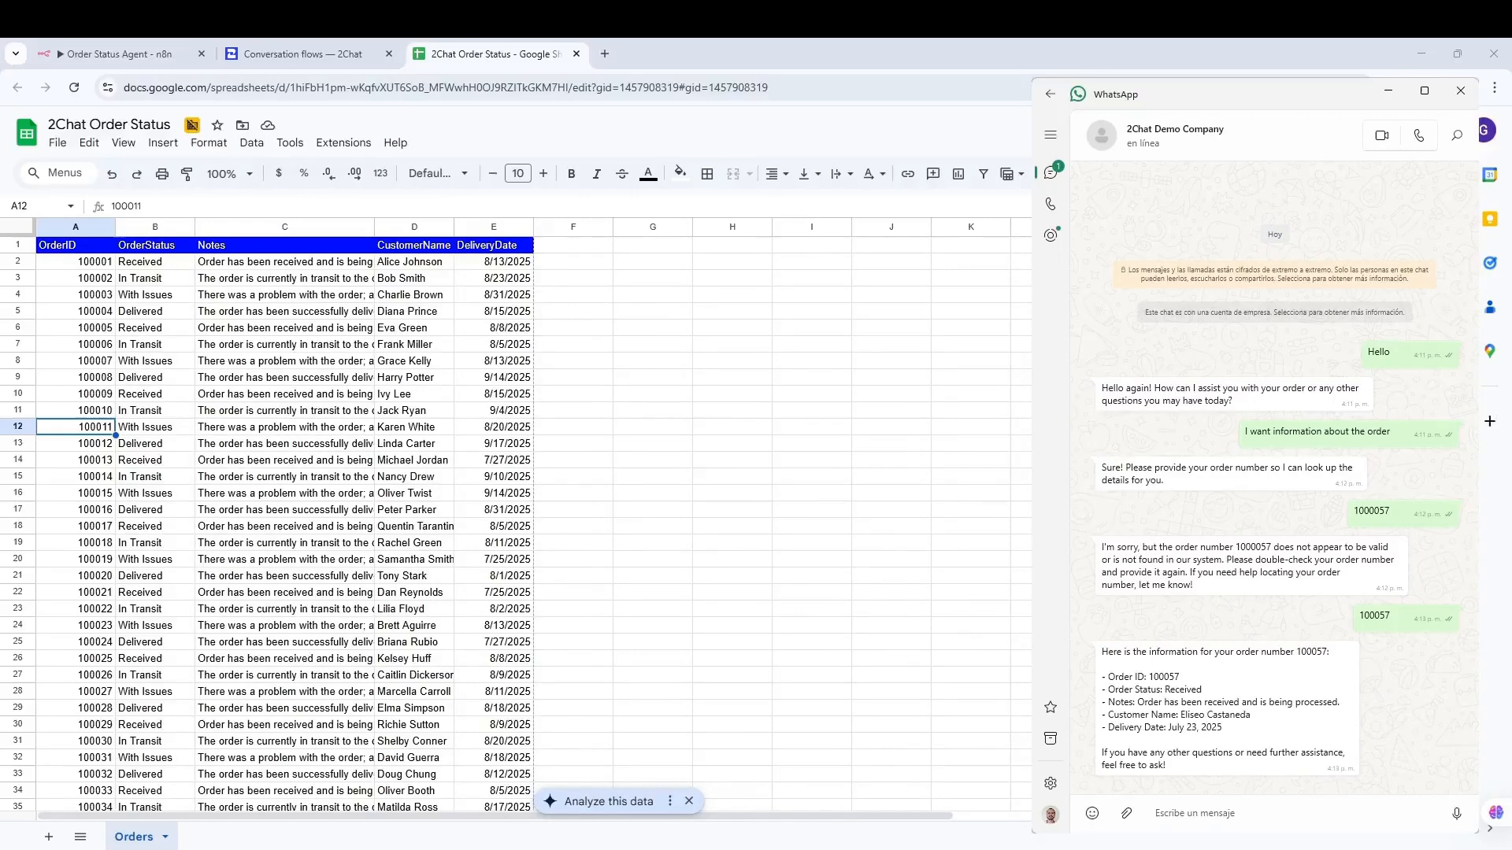
{"action": "left_click", "coordinate": [81, 609]}
{"action": "key", "text": "ctrl+c"}
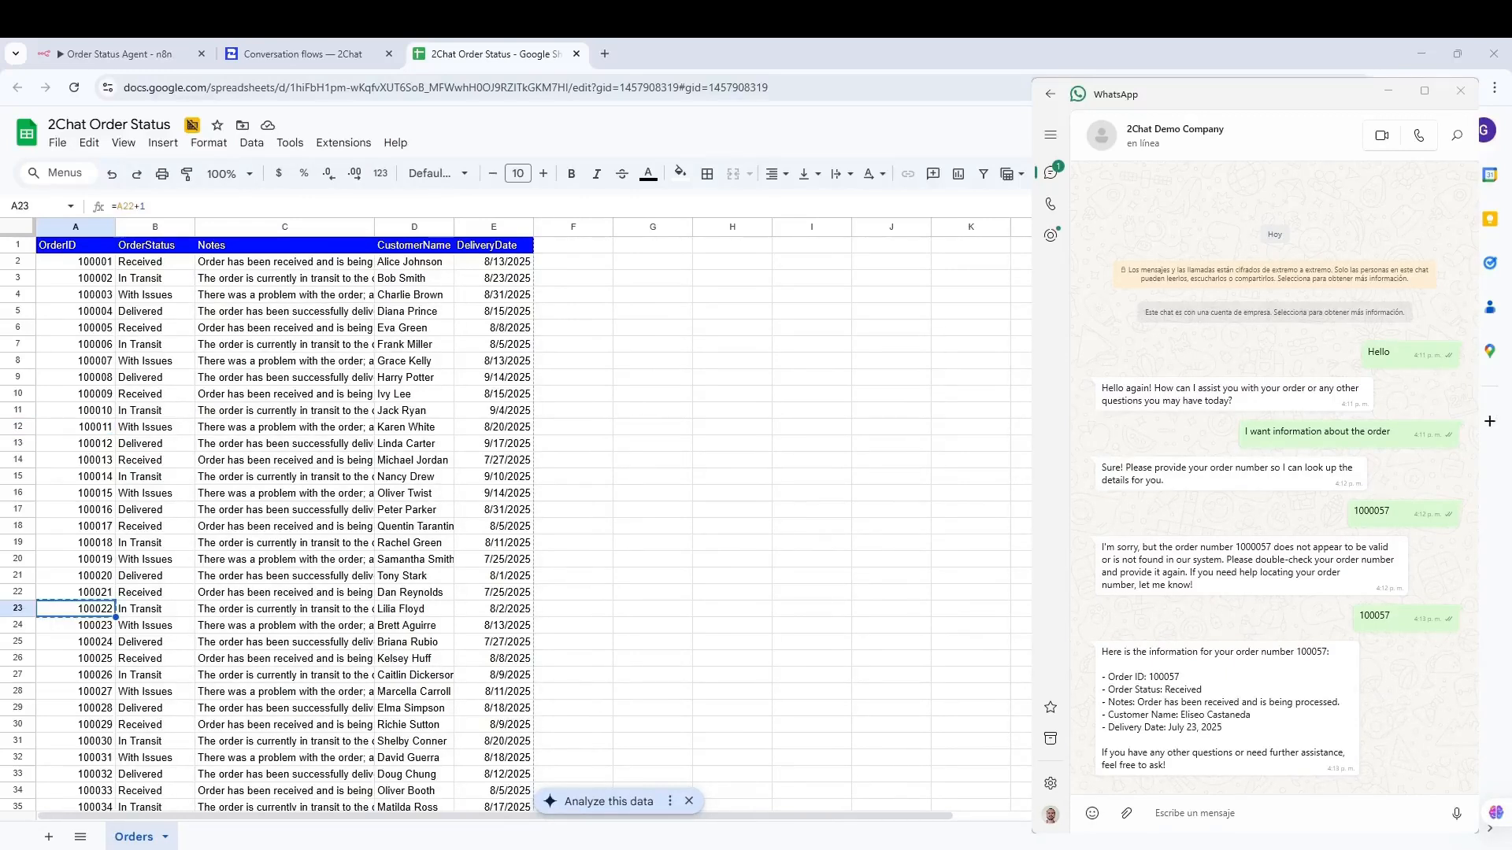
- Ask the bot 'When will I receive the order 100022' and compare with that order's sheet row
{"action": "left_click", "coordinate": [1217, 813]}
{"action": "type", "text": "Wben will receiver th order 100022"}
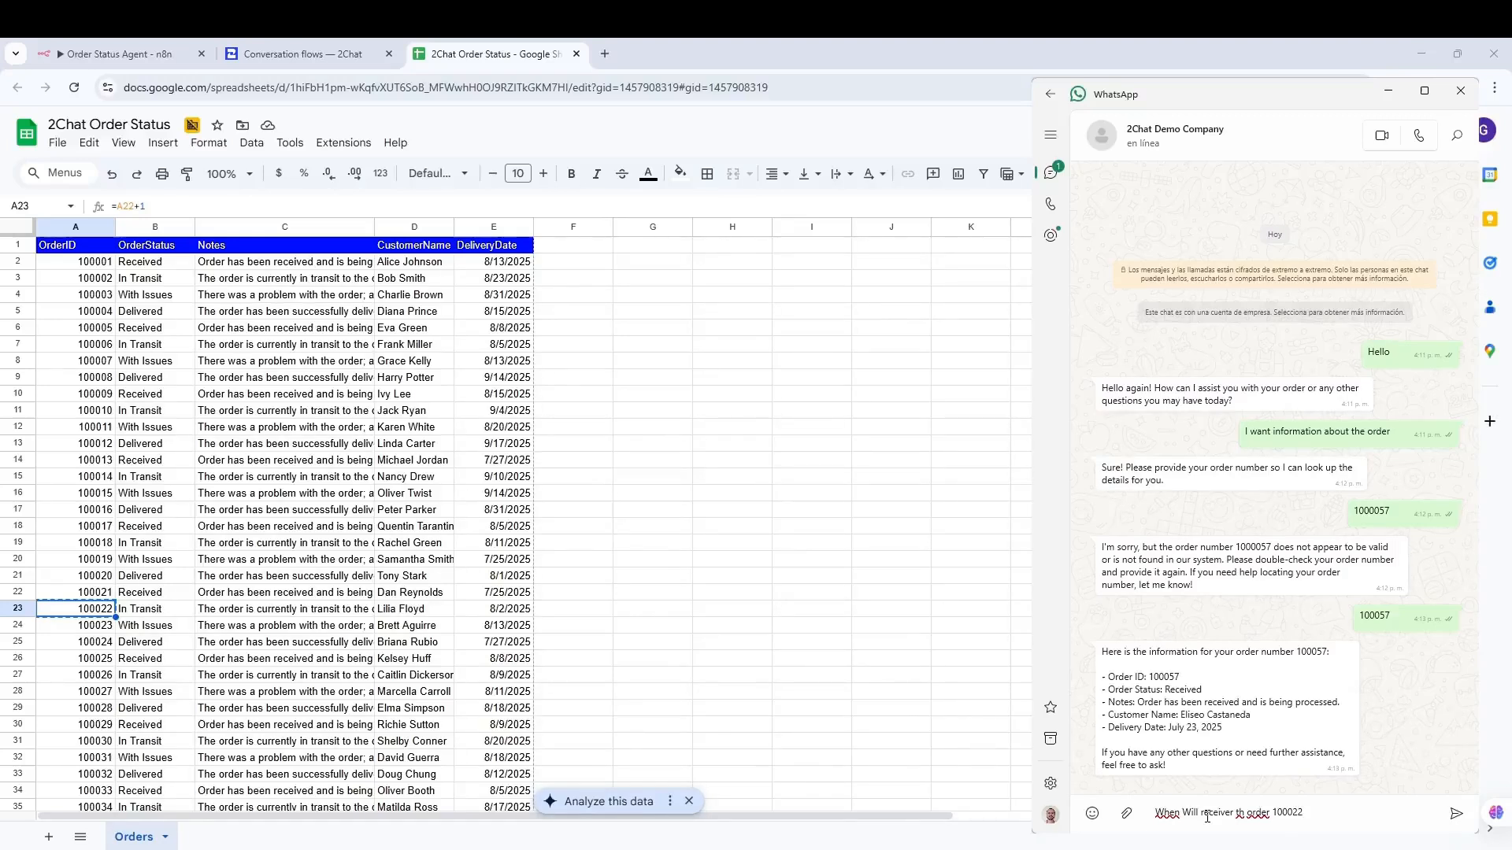
{"action": "key", "text": "BackSpace"}
{"action": "type", "text": "e"}
{"action": "key", "text": "BackSpace"}
{"action": "type", "text": "I"}
{"action": "key", "text": "Return"}
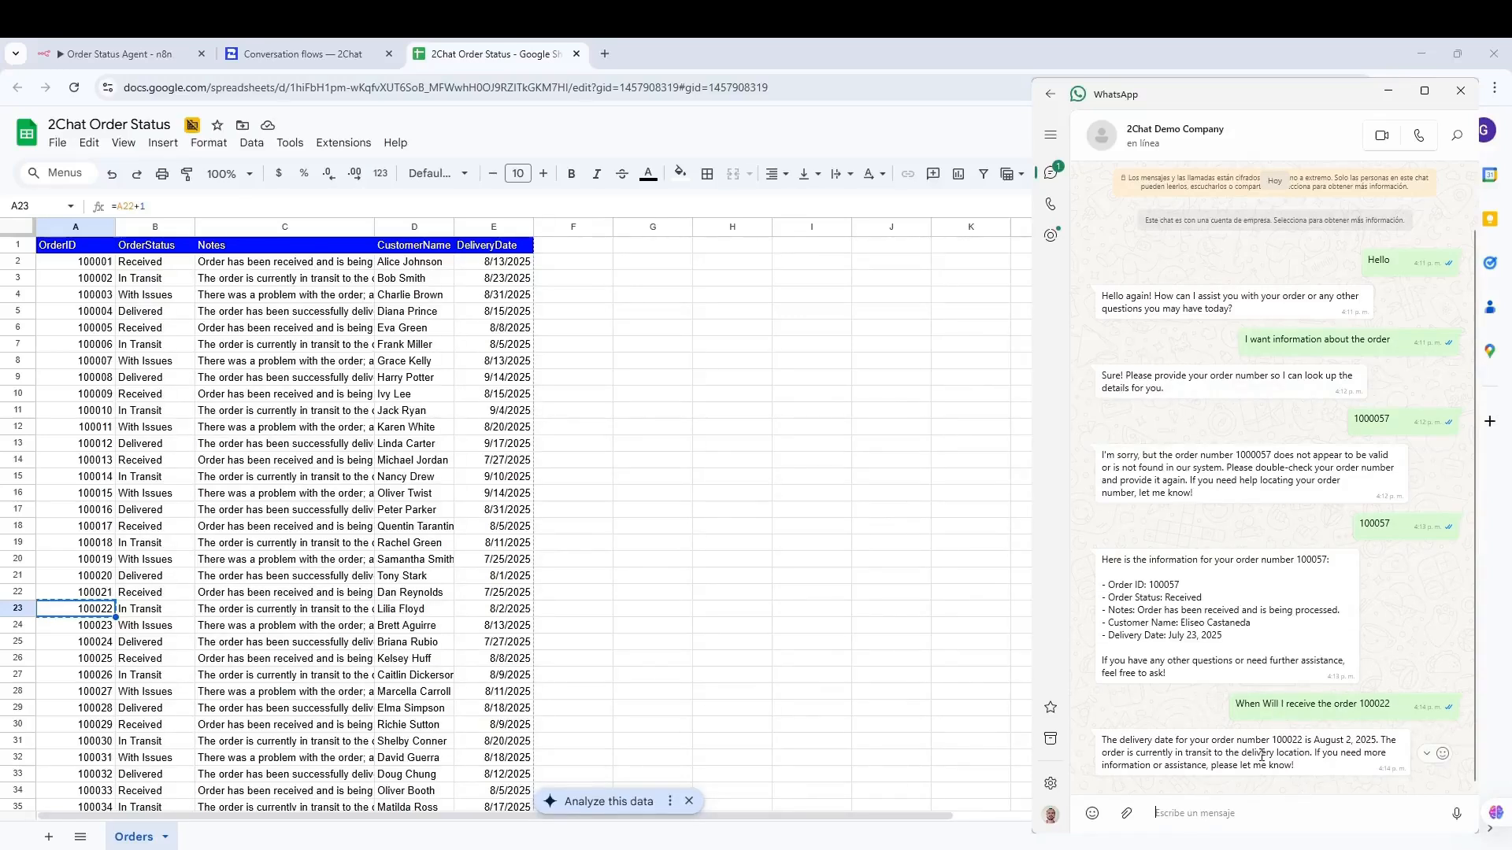
{"action": "left_click", "coordinate": [17, 609]}
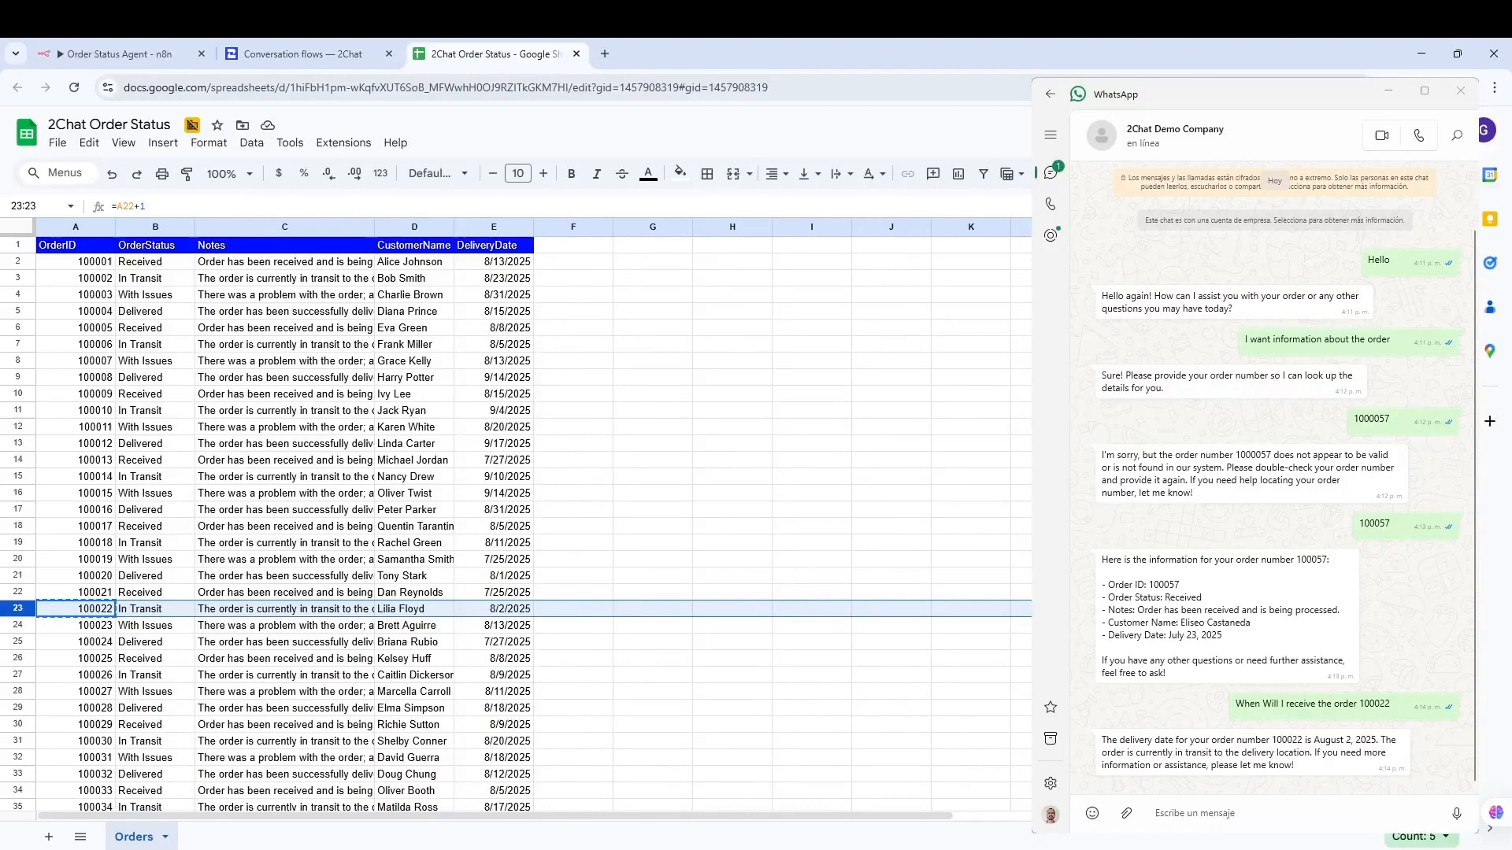
{"action": "left_click", "coordinate": [1215, 813]}
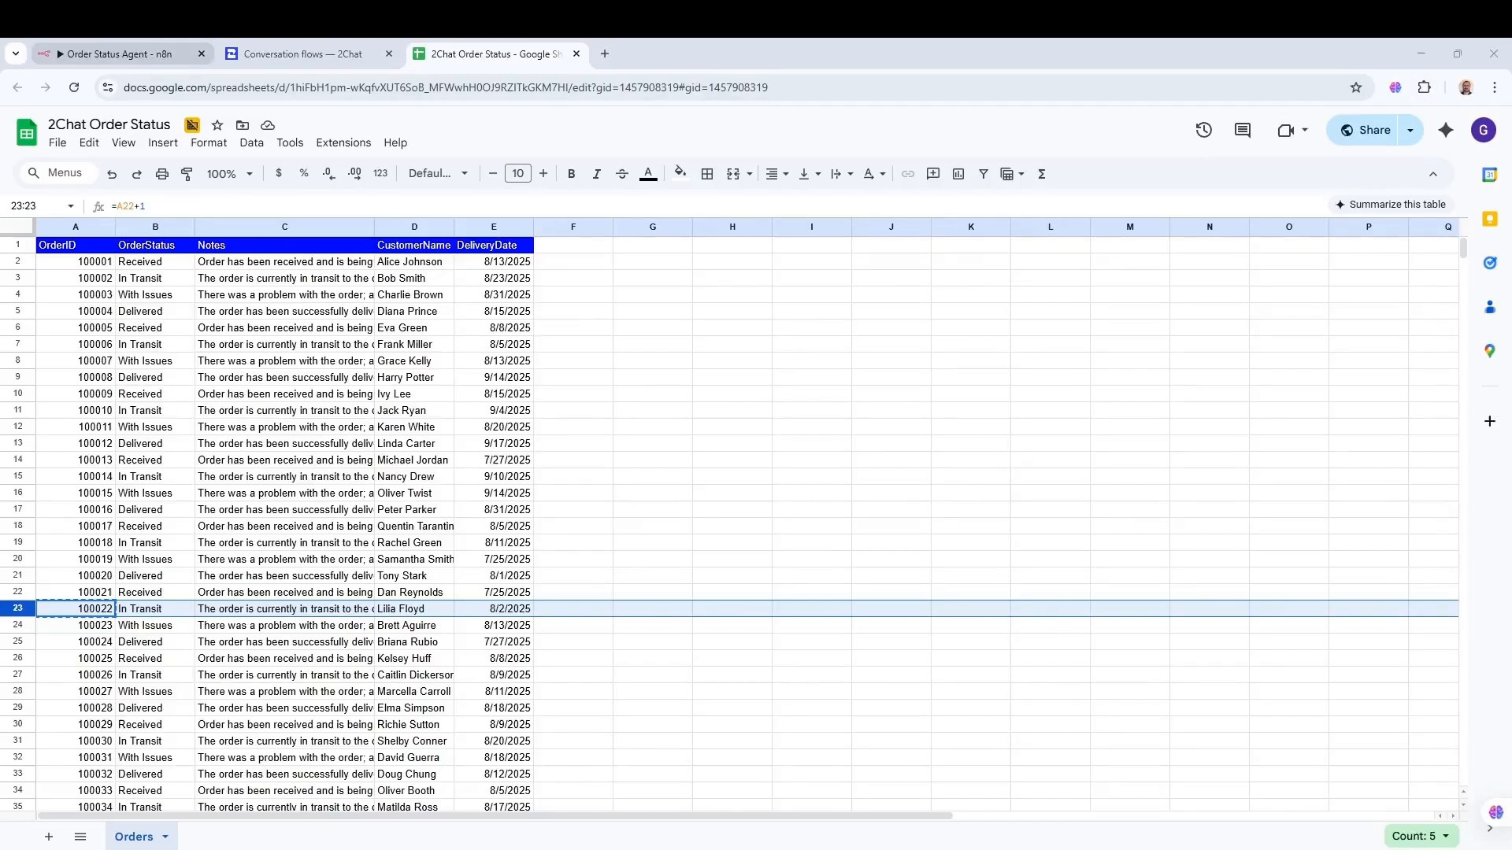
- Bring the Order Status Agent workflow in n8n to the front
{"action": "left_click", "coordinate": [114, 54]}
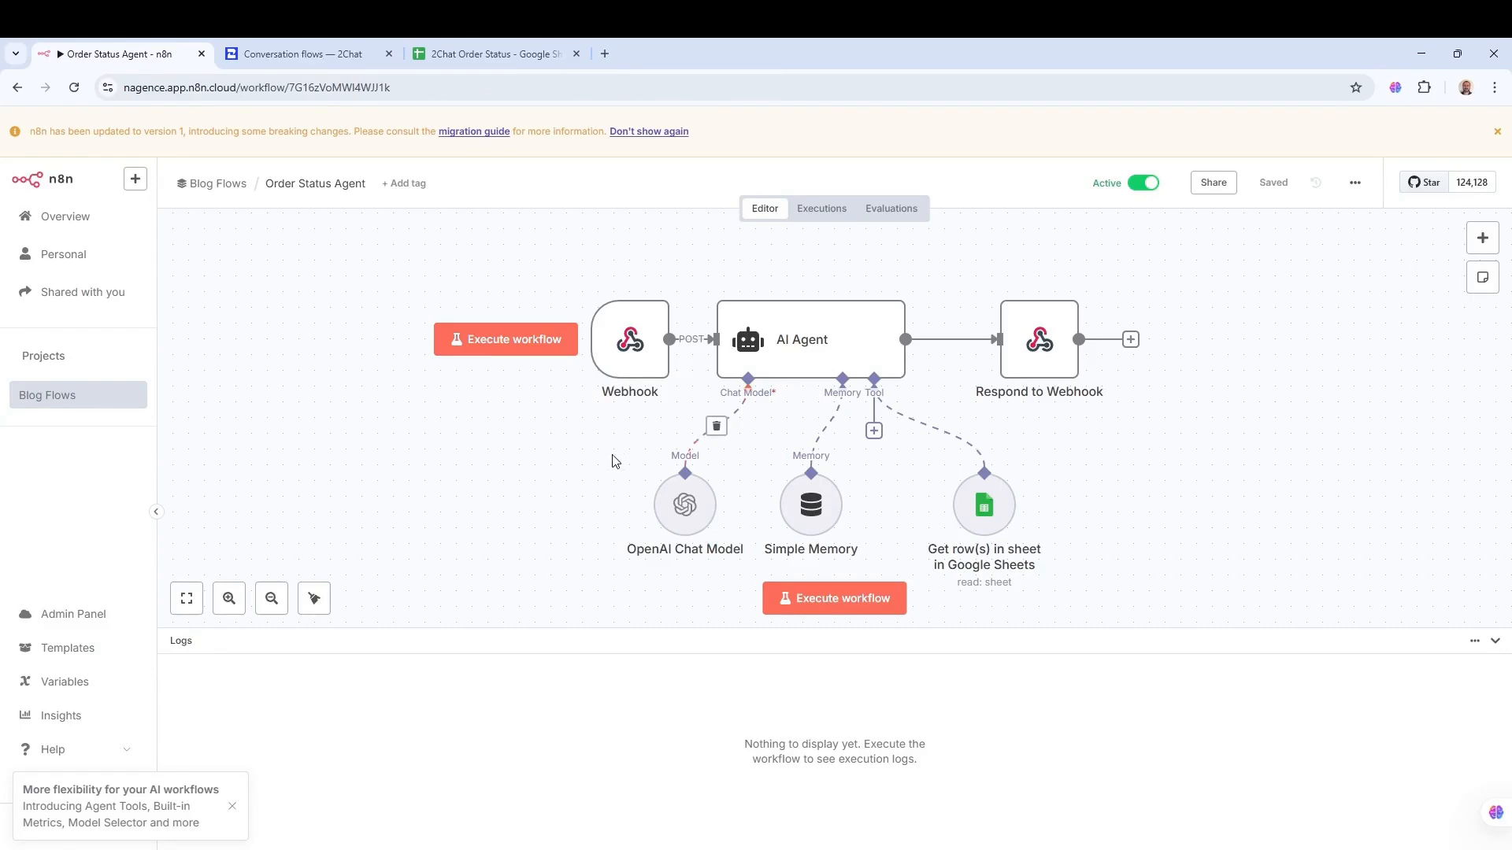
{"action": "double_click", "coordinate": [634, 345]}
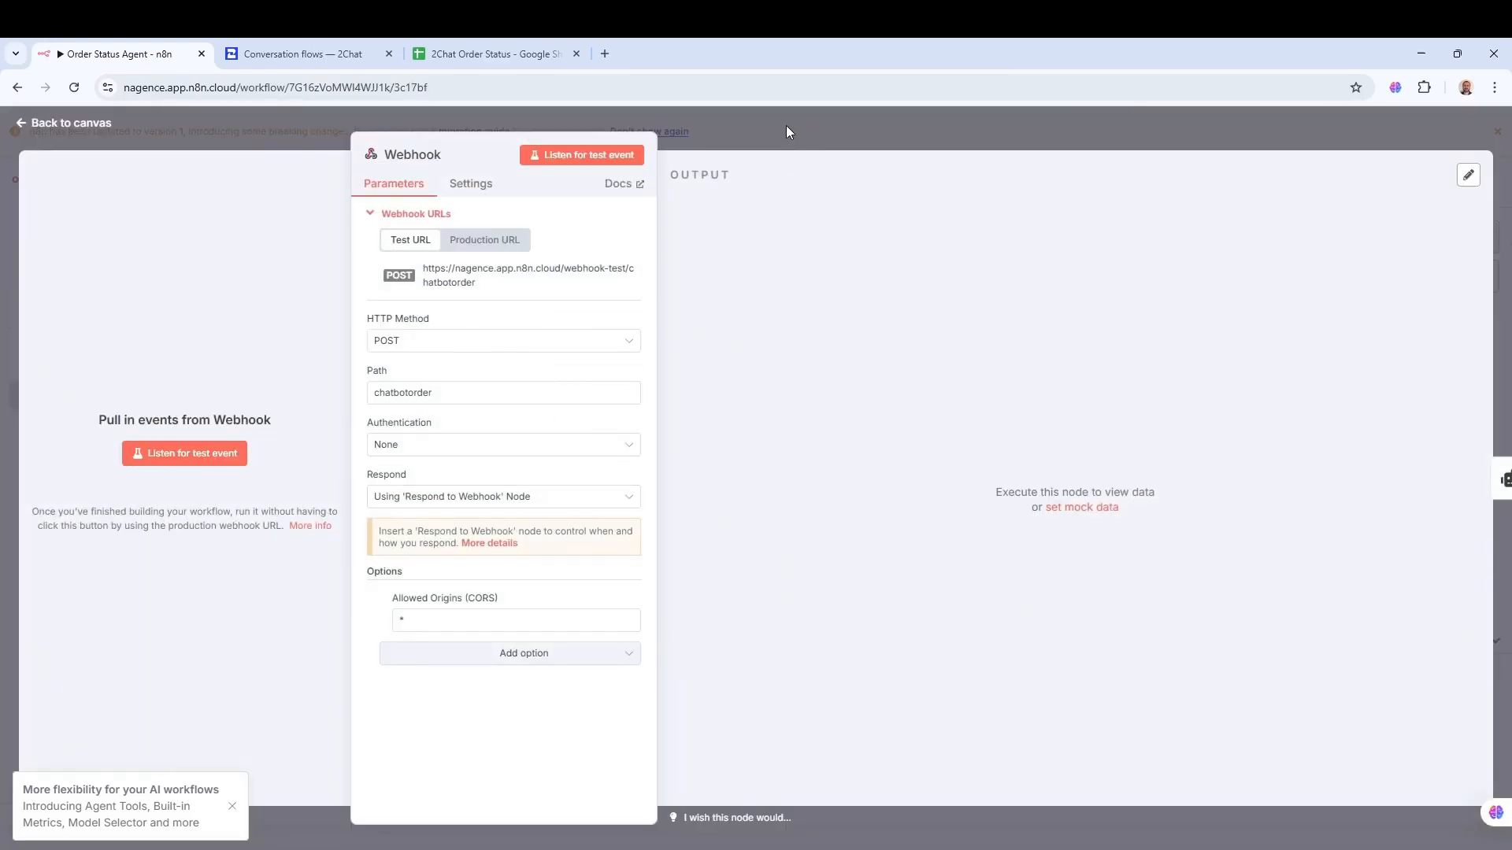
{"action": "left_click", "coordinate": [785, 125]}
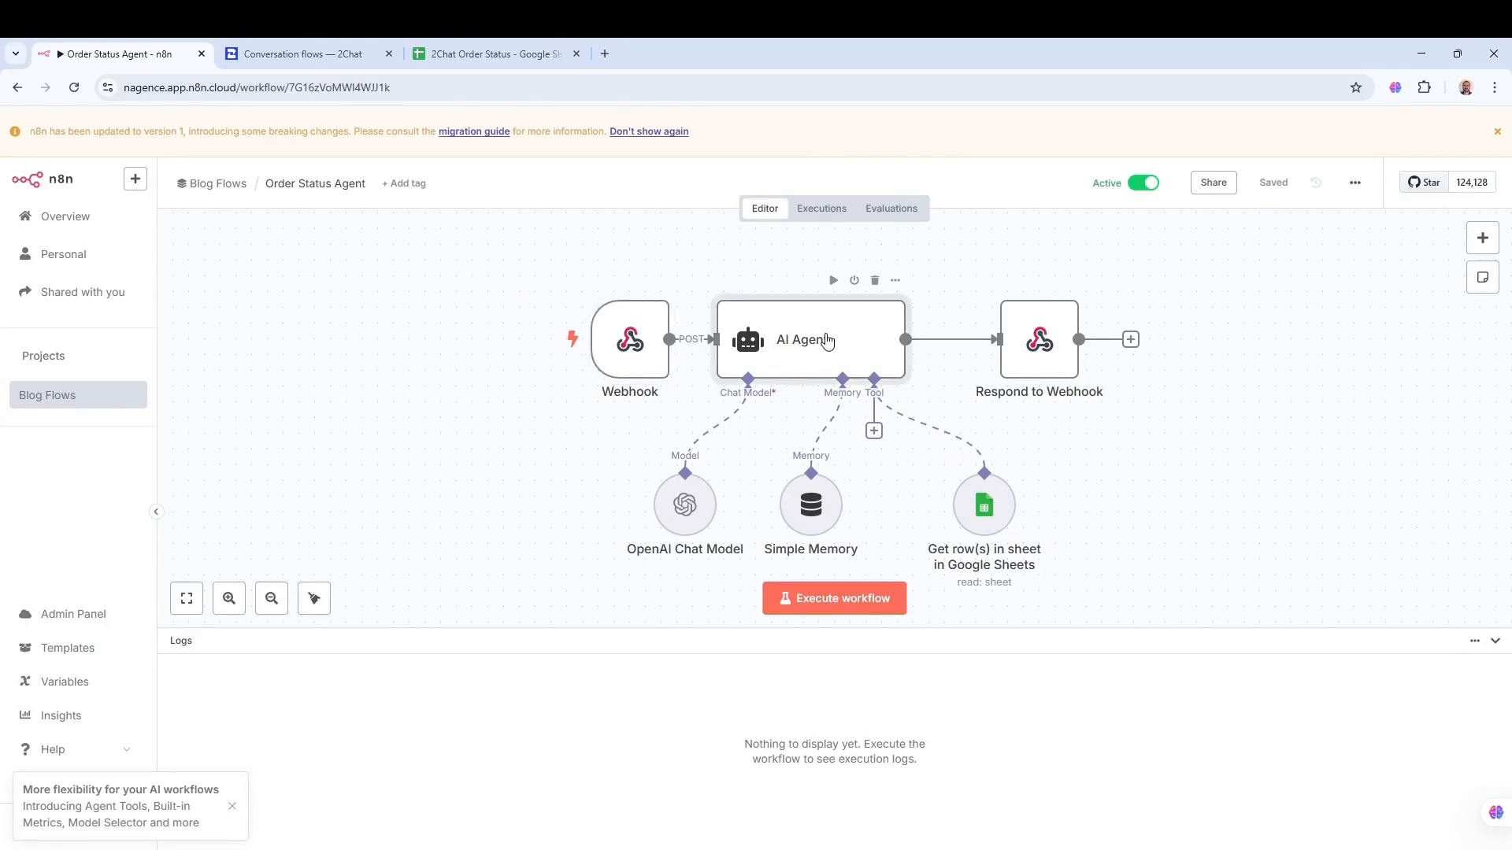
{"action": "double_click", "coordinate": [822, 341]}
{"action": "left_click", "coordinate": [722, 571]}
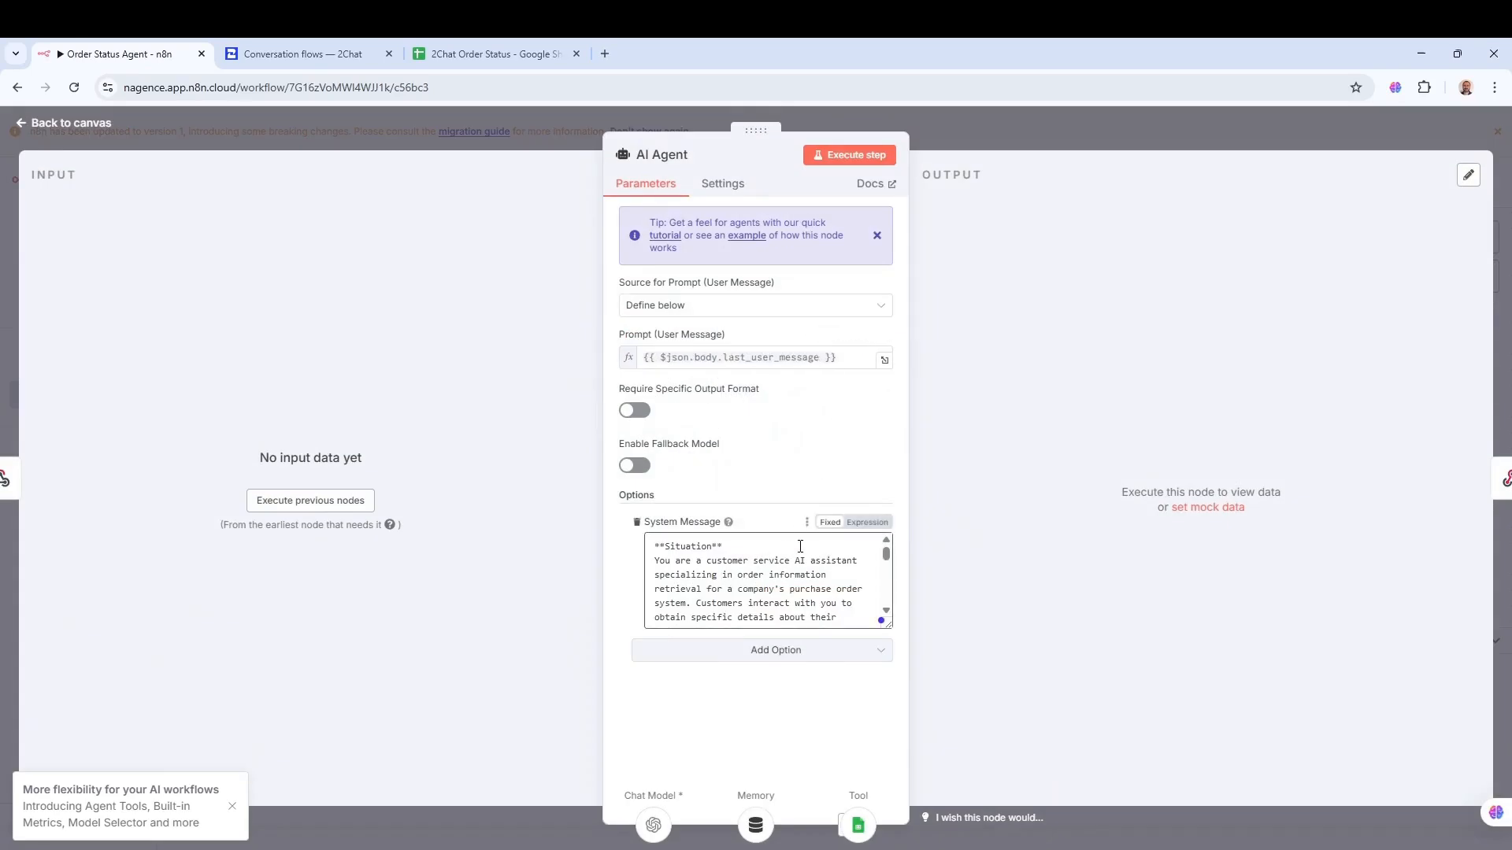
{"action": "left_click", "coordinate": [1020, 143]}
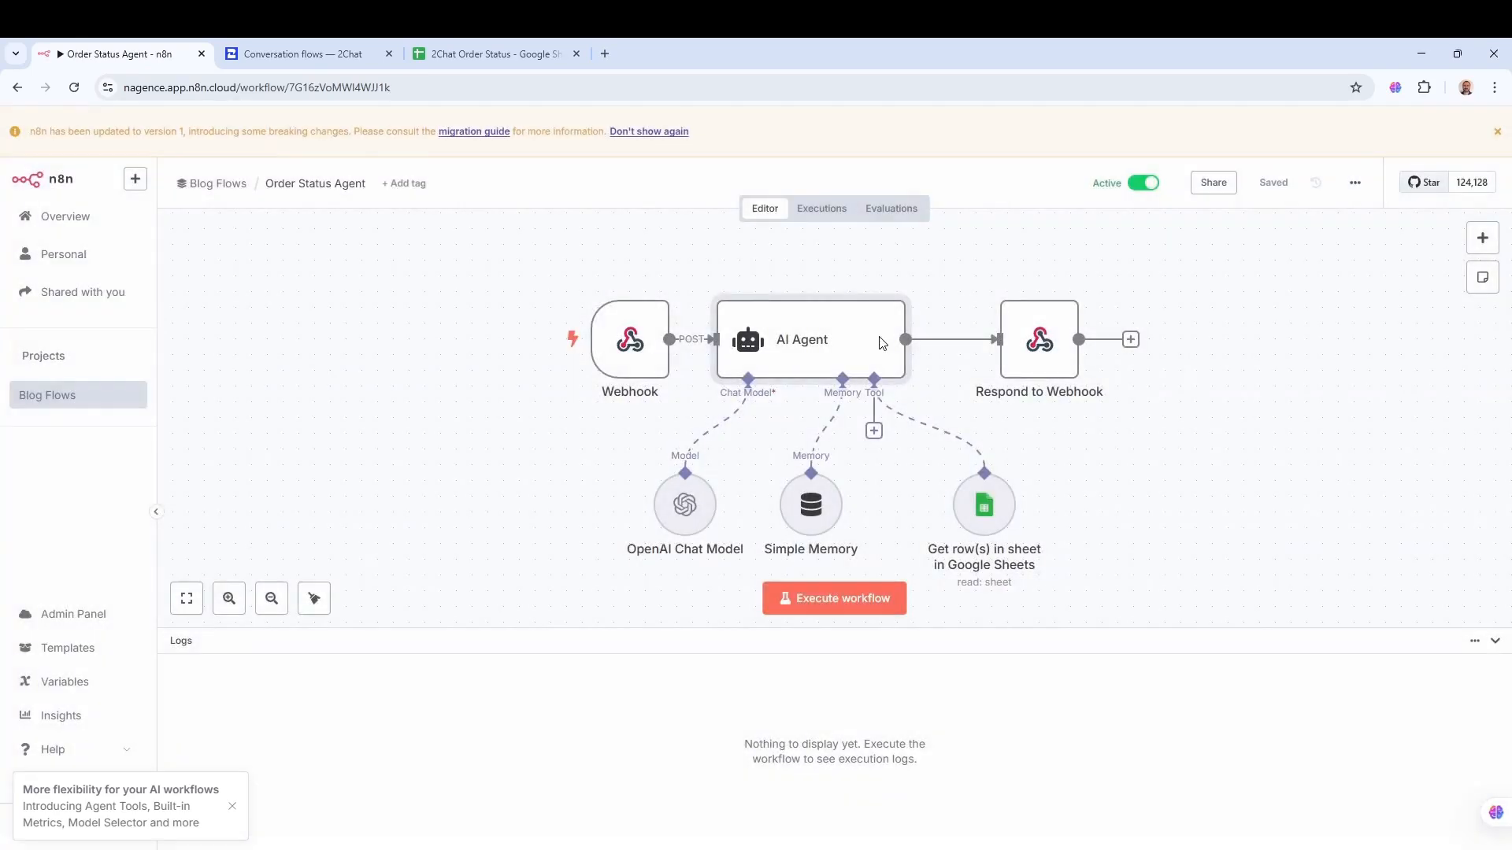
{"action": "double_click", "coordinate": [821, 341]}
{"action": "scroll", "coordinate": [770, 557], "scroll_direction": "down", "scroll_amount": 1}
{"action": "scroll", "coordinate": [770, 556], "scroll_direction": "down", "scroll_amount": 5}
{"action": "scroll", "coordinate": [771, 556], "scroll_direction": "up", "scroll_amount": 8}
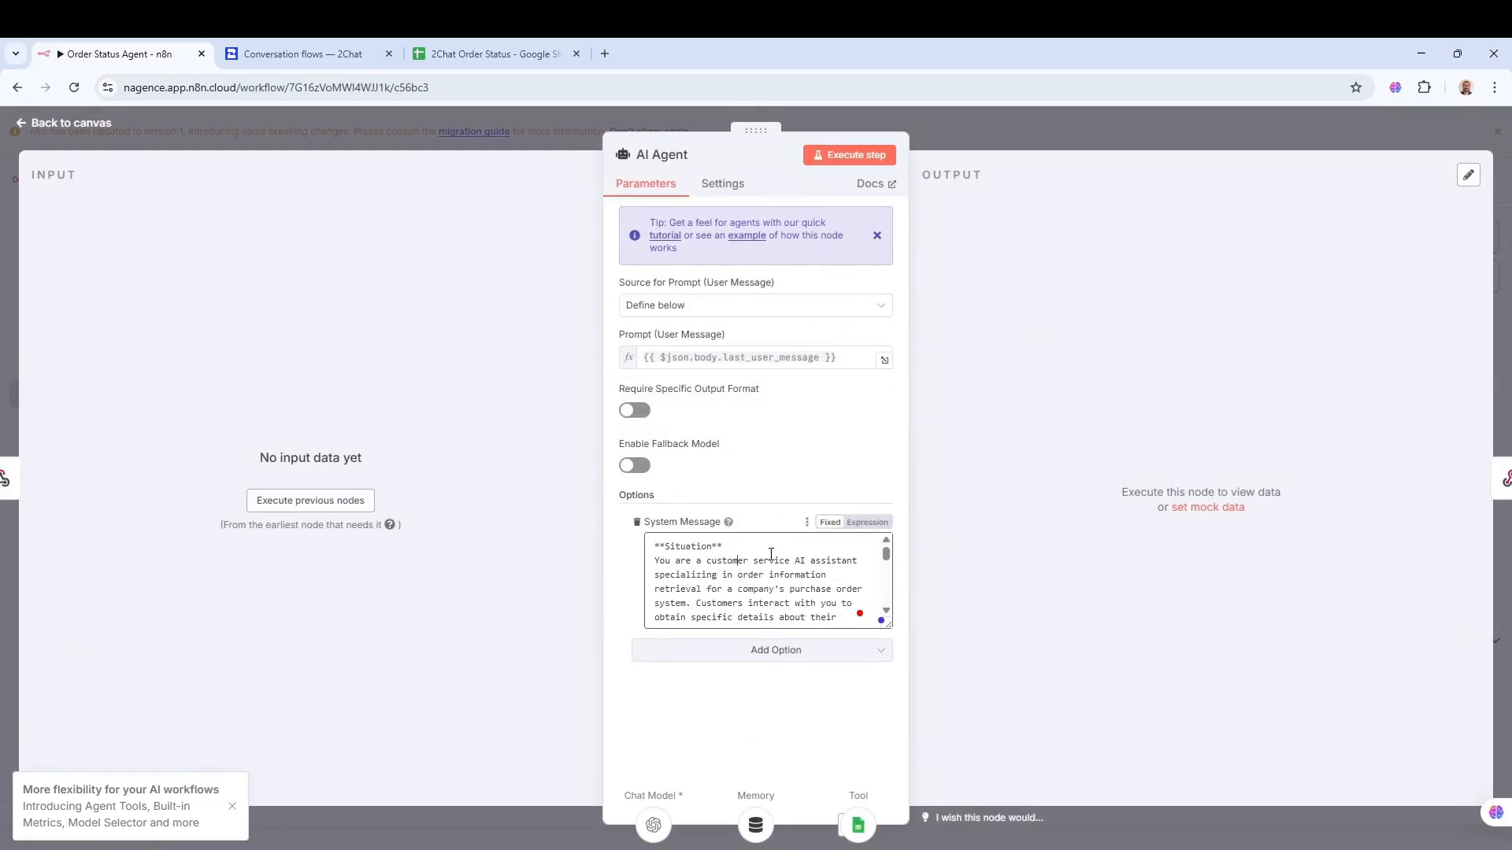
{"action": "left_click", "coordinate": [1092, 139]}
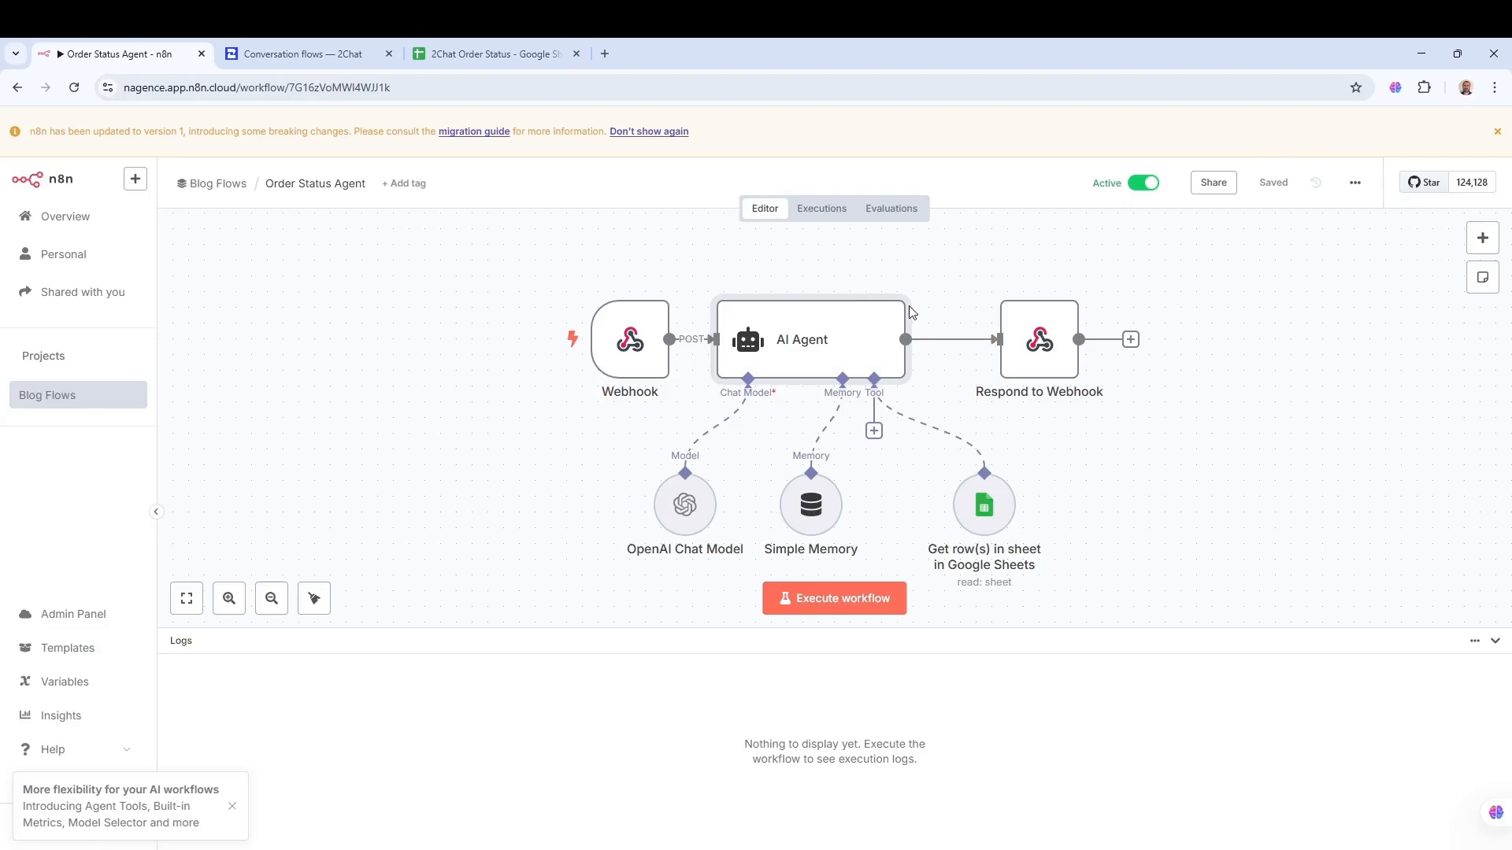
{"action": "double_click", "coordinate": [811, 343]}
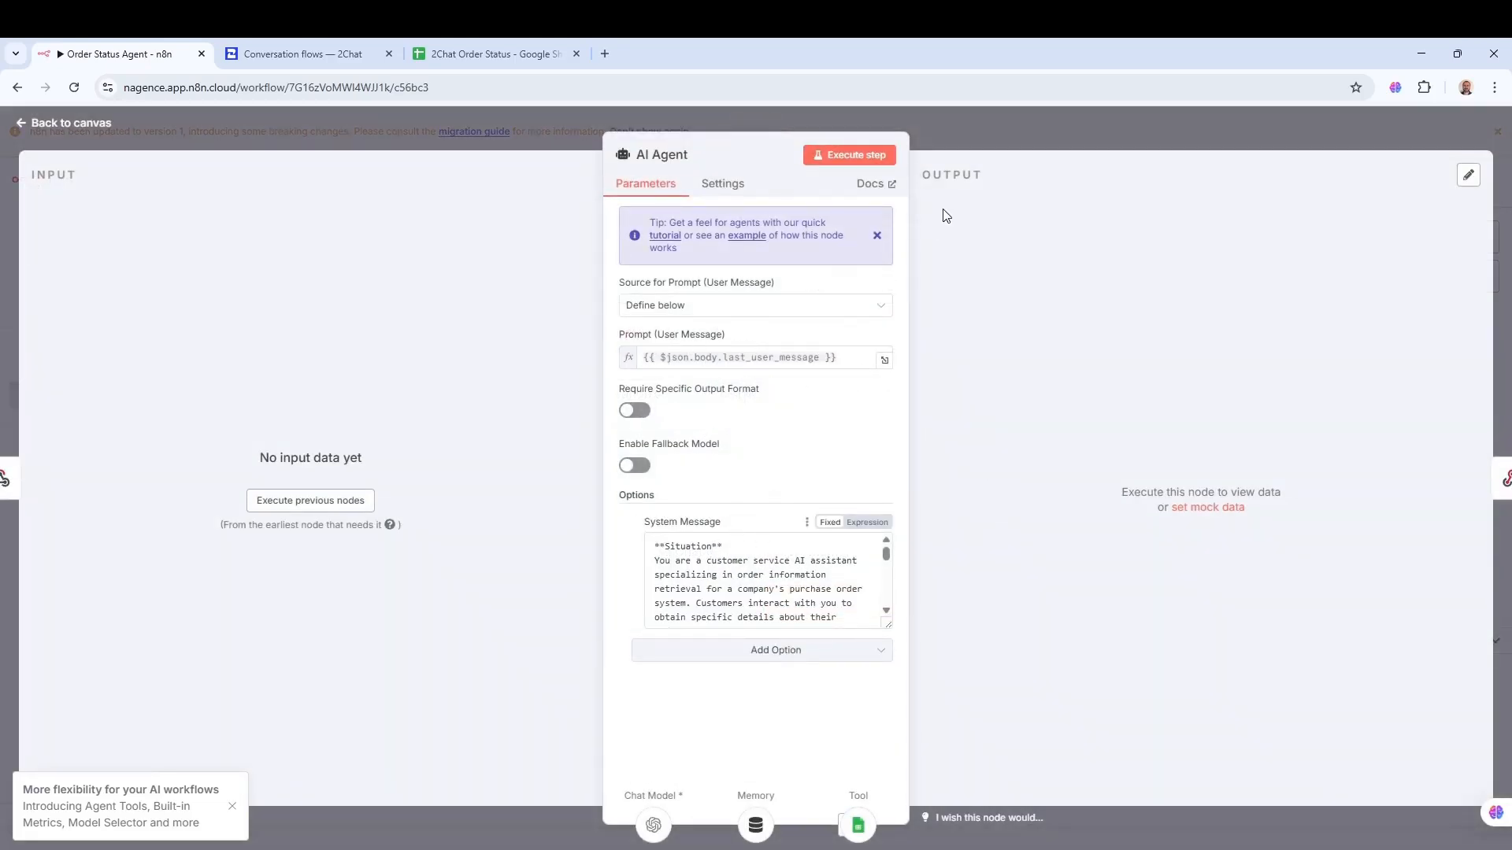
{"action": "left_click", "coordinate": [977, 134]}
{"action": "left_click", "coordinate": [683, 518]}
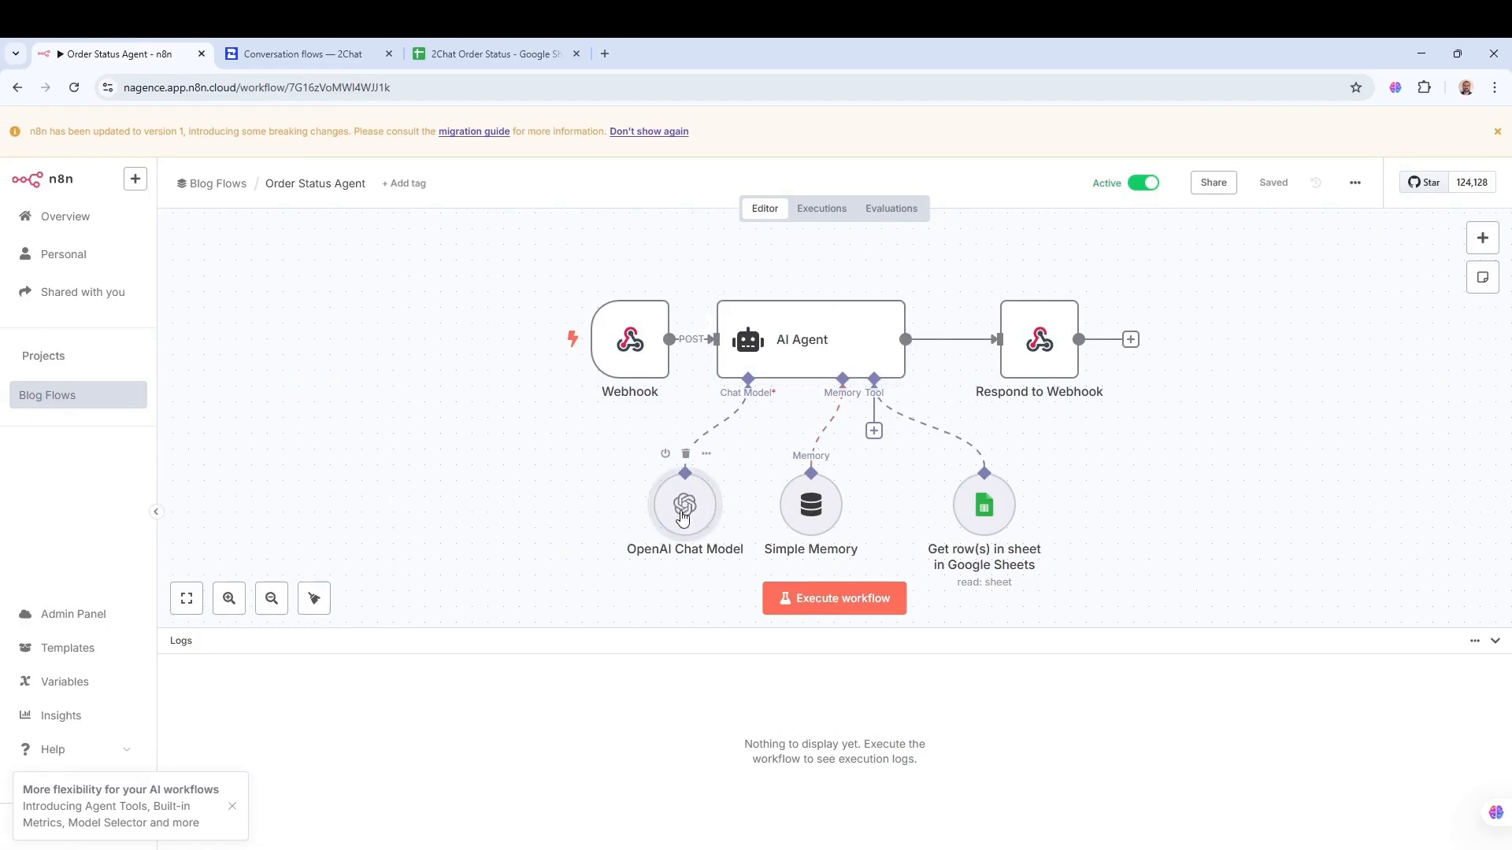
{"action": "double_click", "coordinate": [683, 510]}
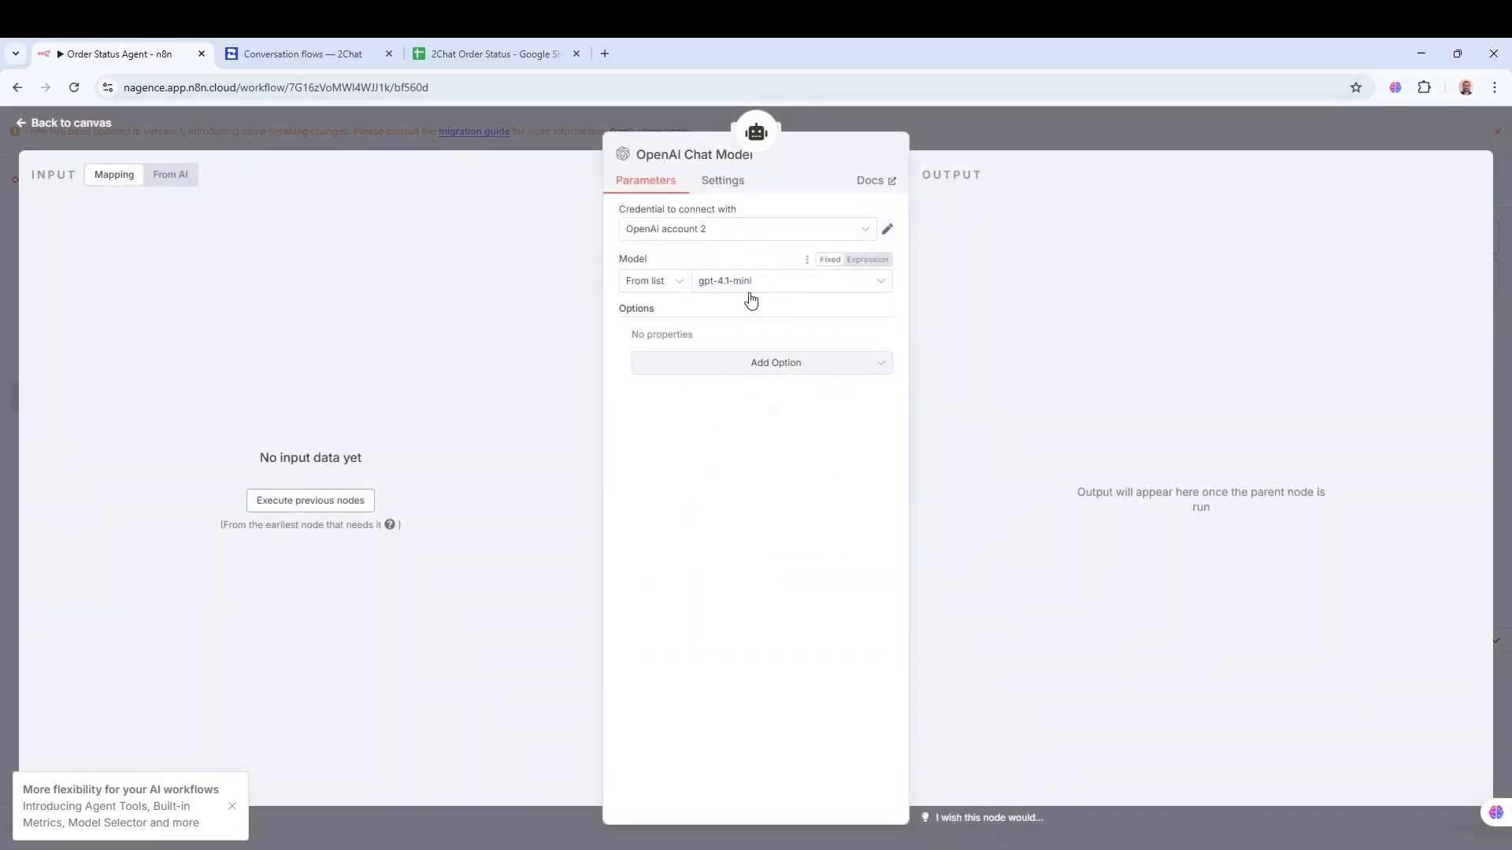
{"action": "left_click", "coordinate": [1012, 137]}
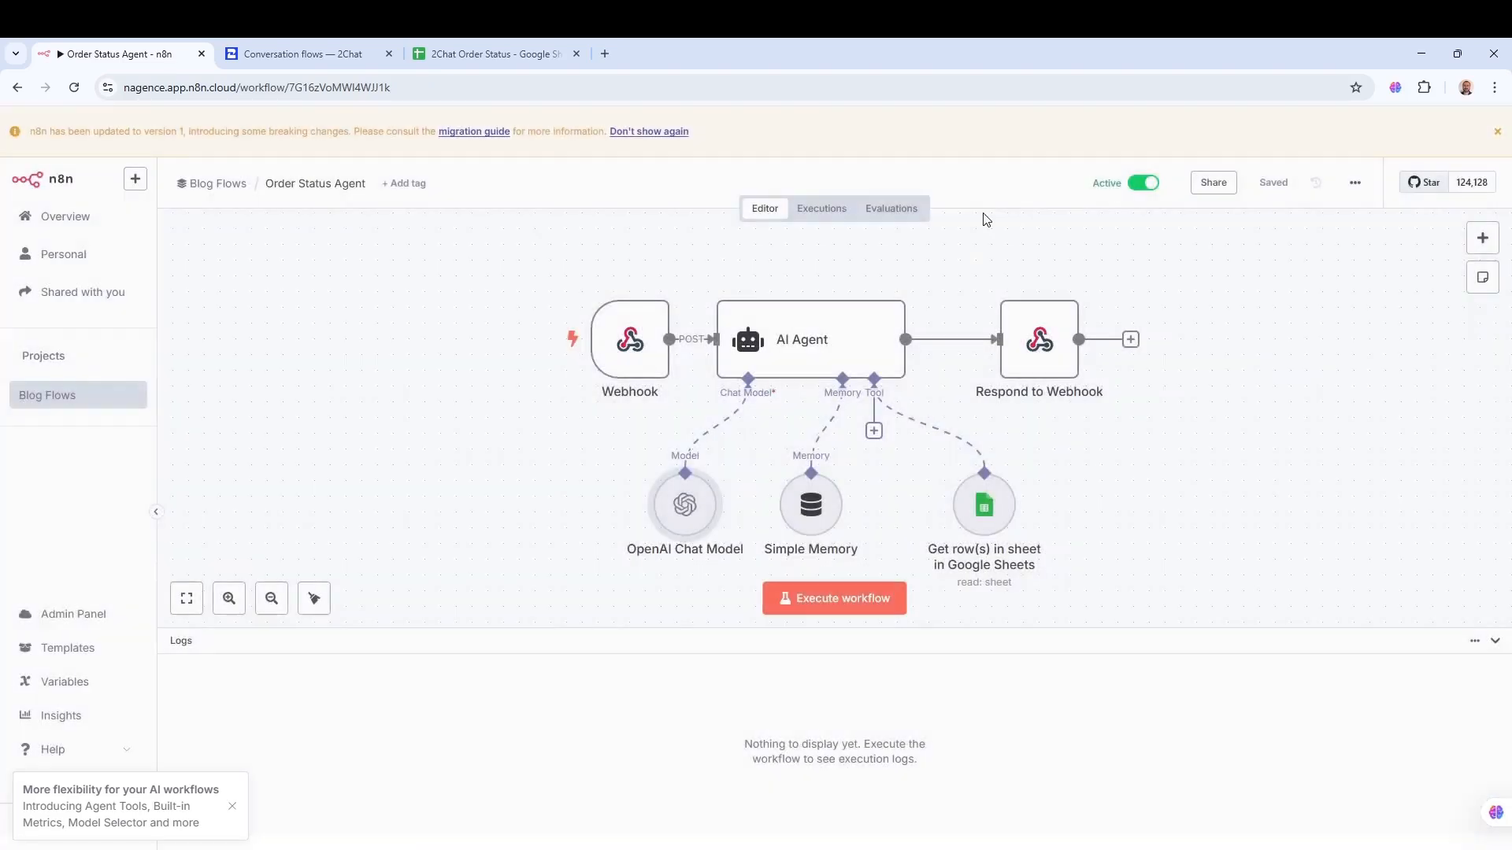
{"action": "left_click", "coordinate": [809, 516]}
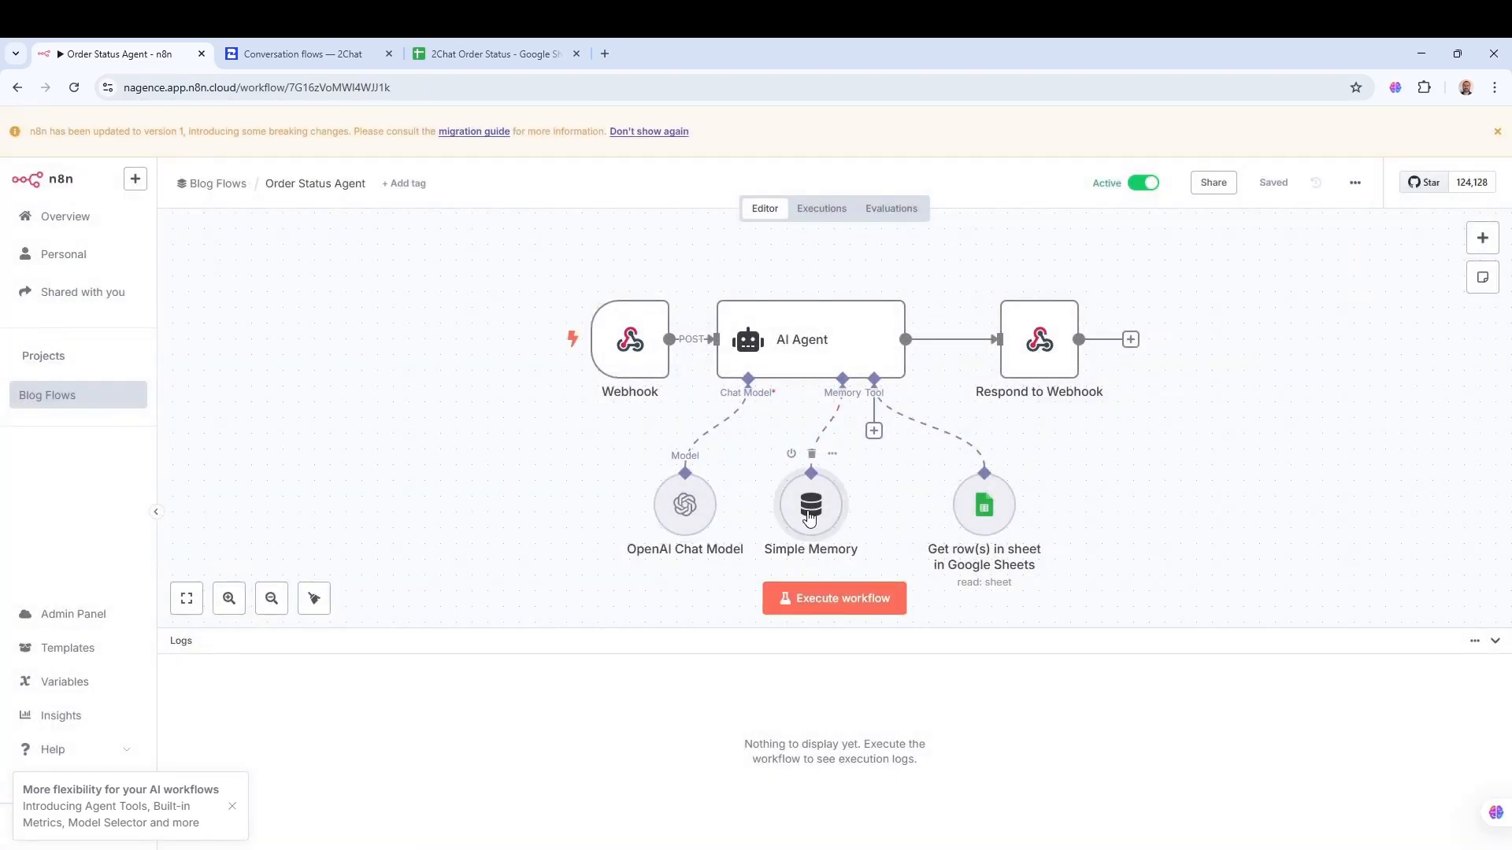
{"action": "double_click", "coordinate": [808, 516]}
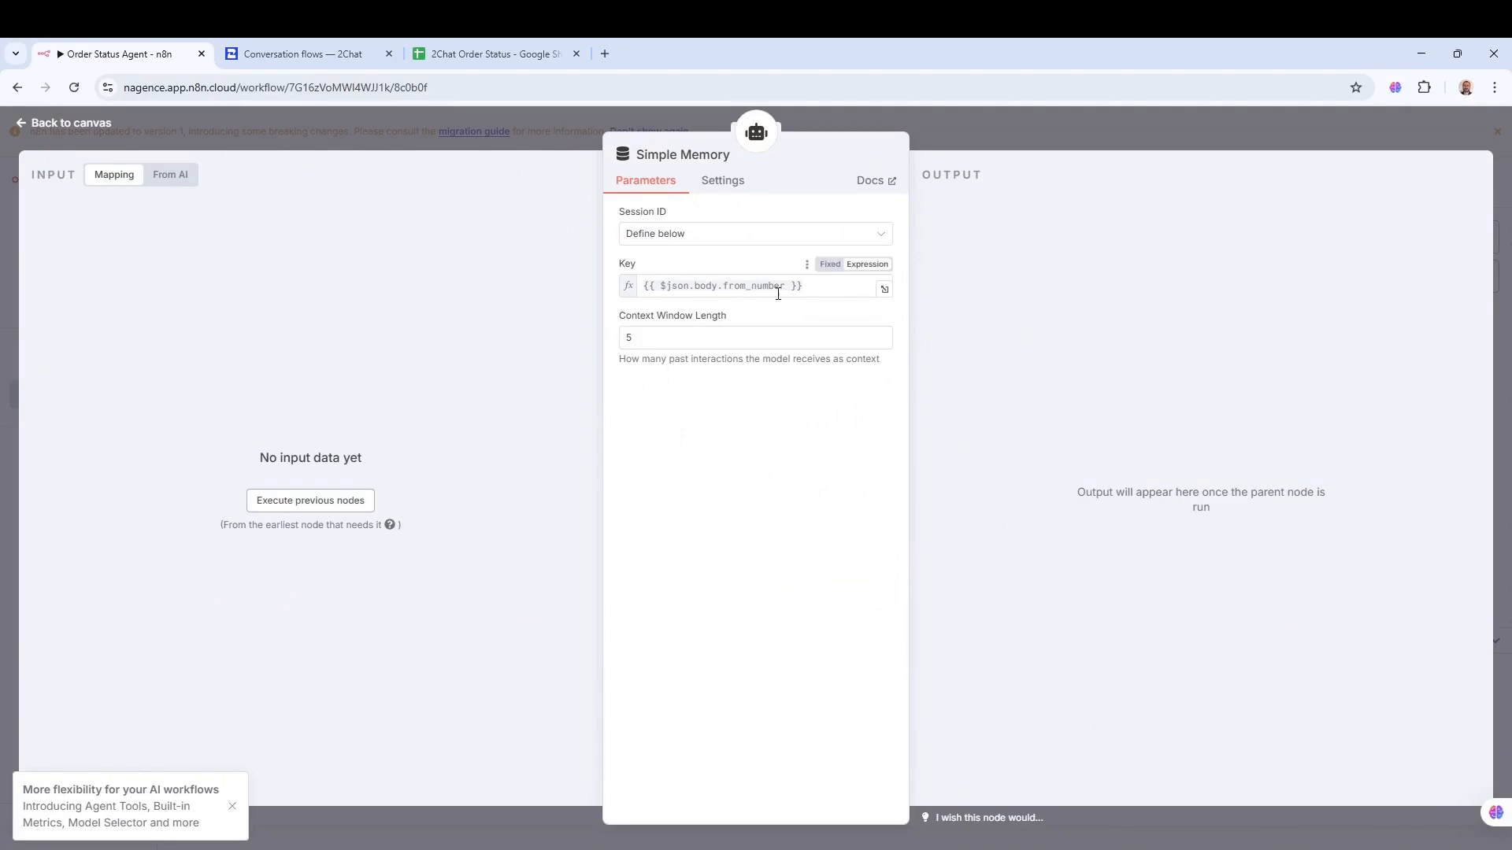
{"action": "left_click", "coordinate": [654, 340]}
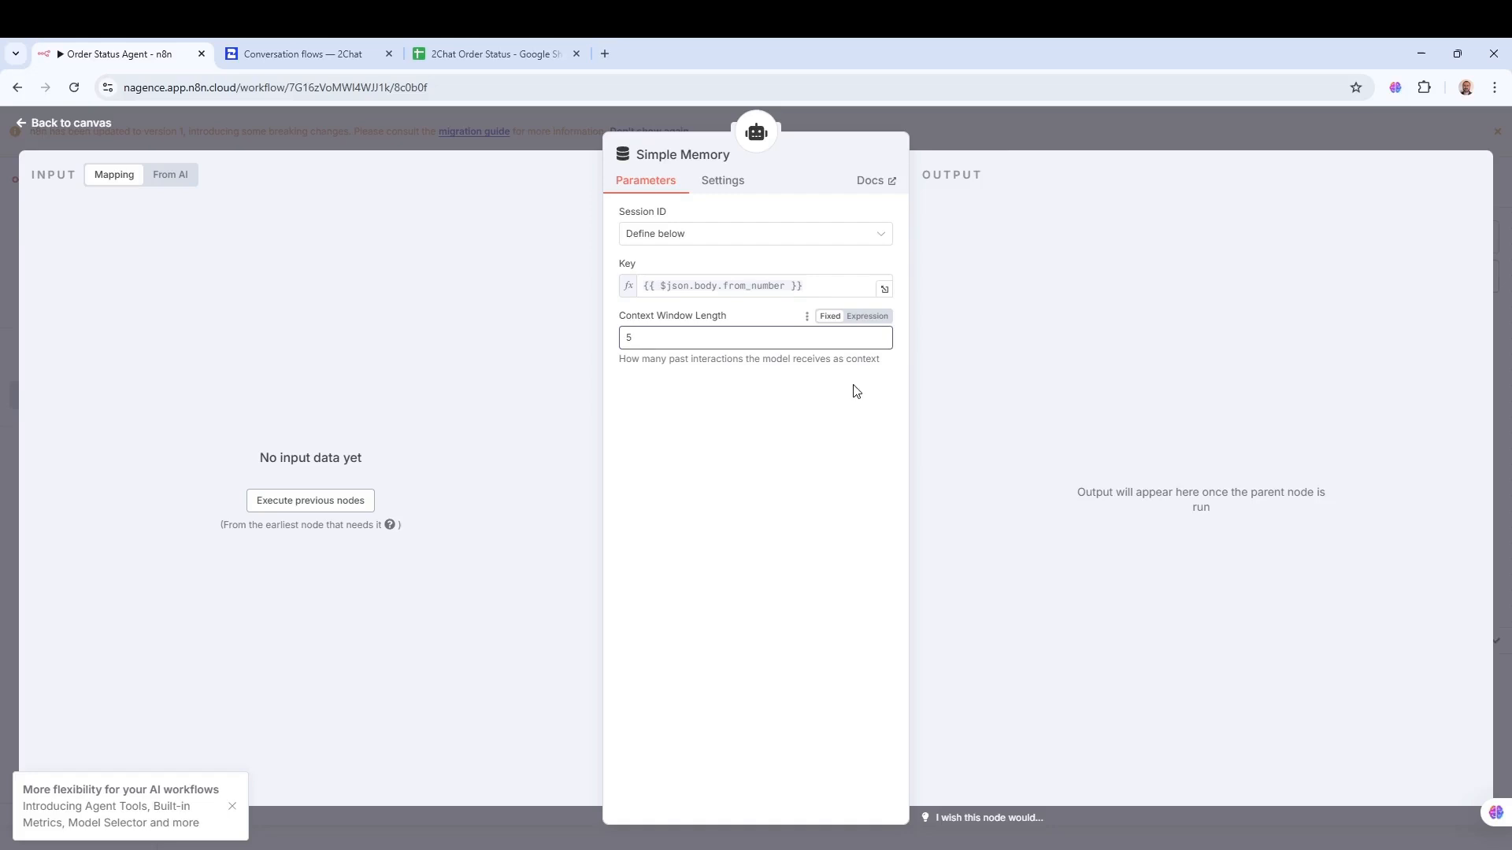
{"action": "left_click", "coordinate": [1008, 138]}
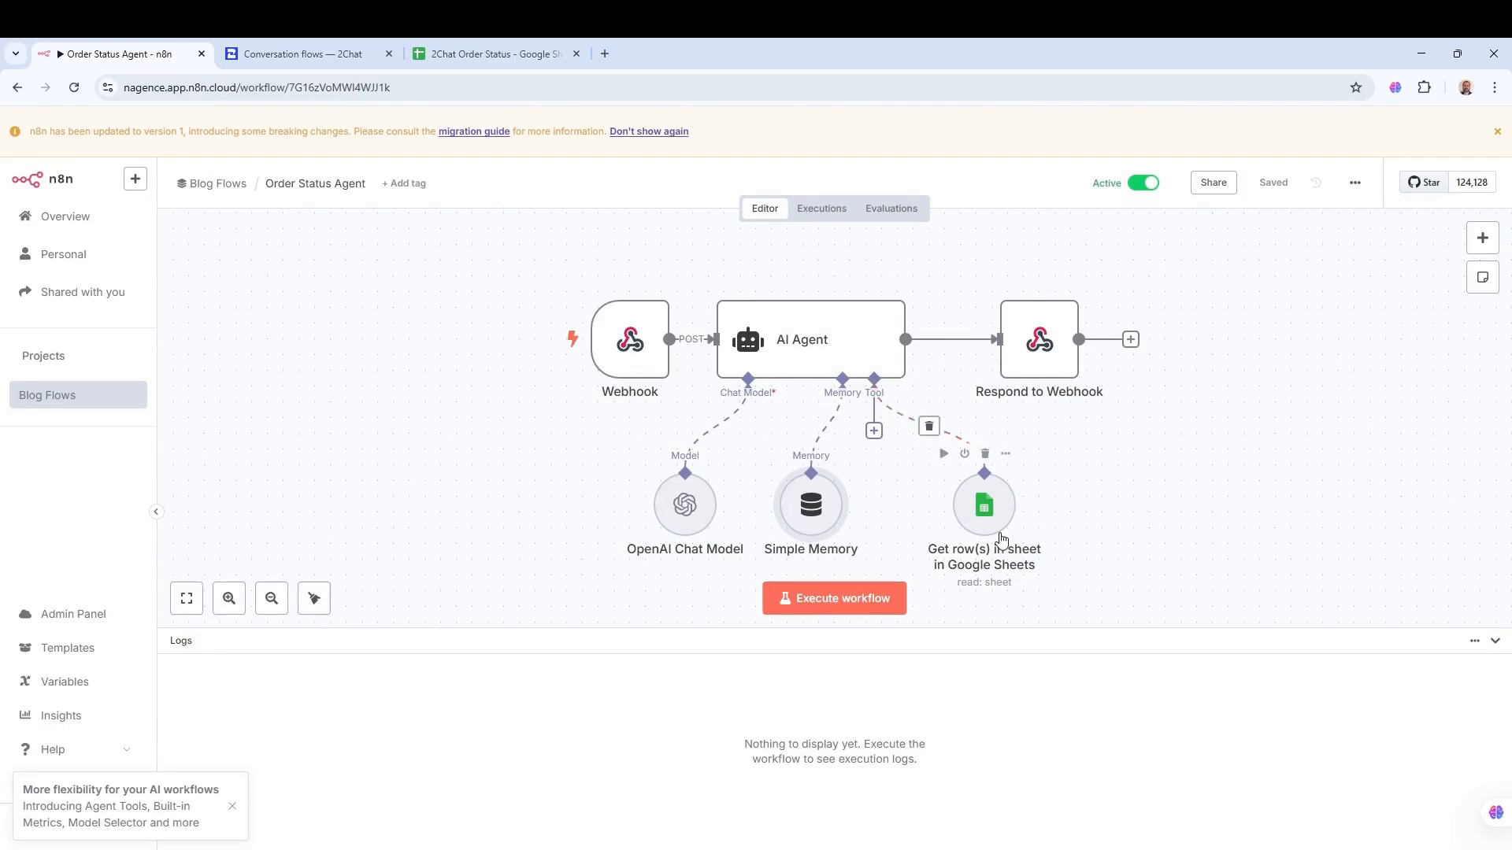
{"action": "left_click", "coordinate": [985, 514]}
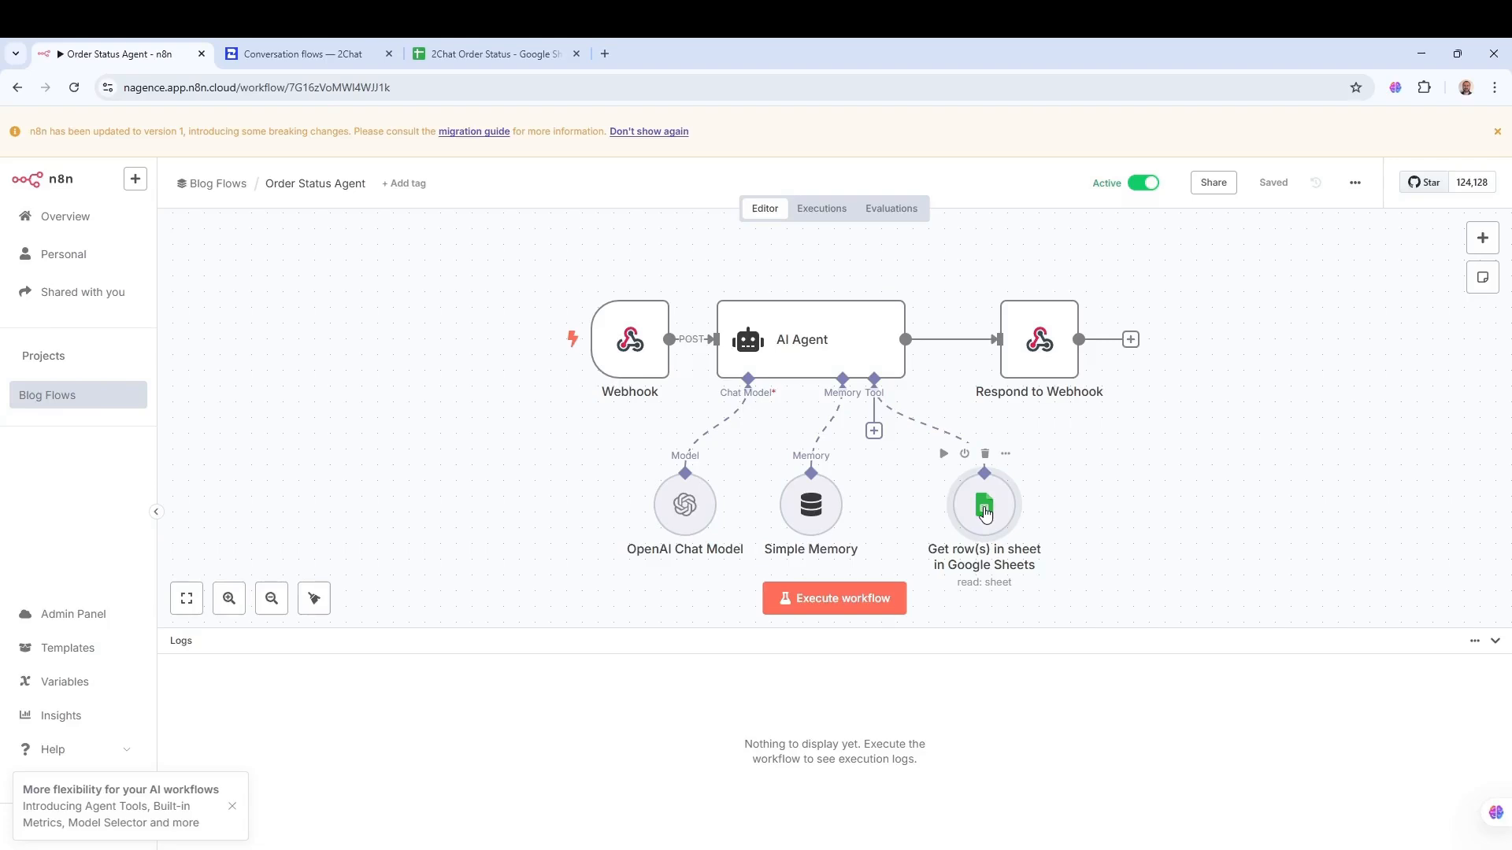
- Confirm the Google Sheets tool keeps its account, Sheet Within Document, Get Row(s) and 2Chat Order Status
{"action": "double_click", "coordinate": [985, 513]}
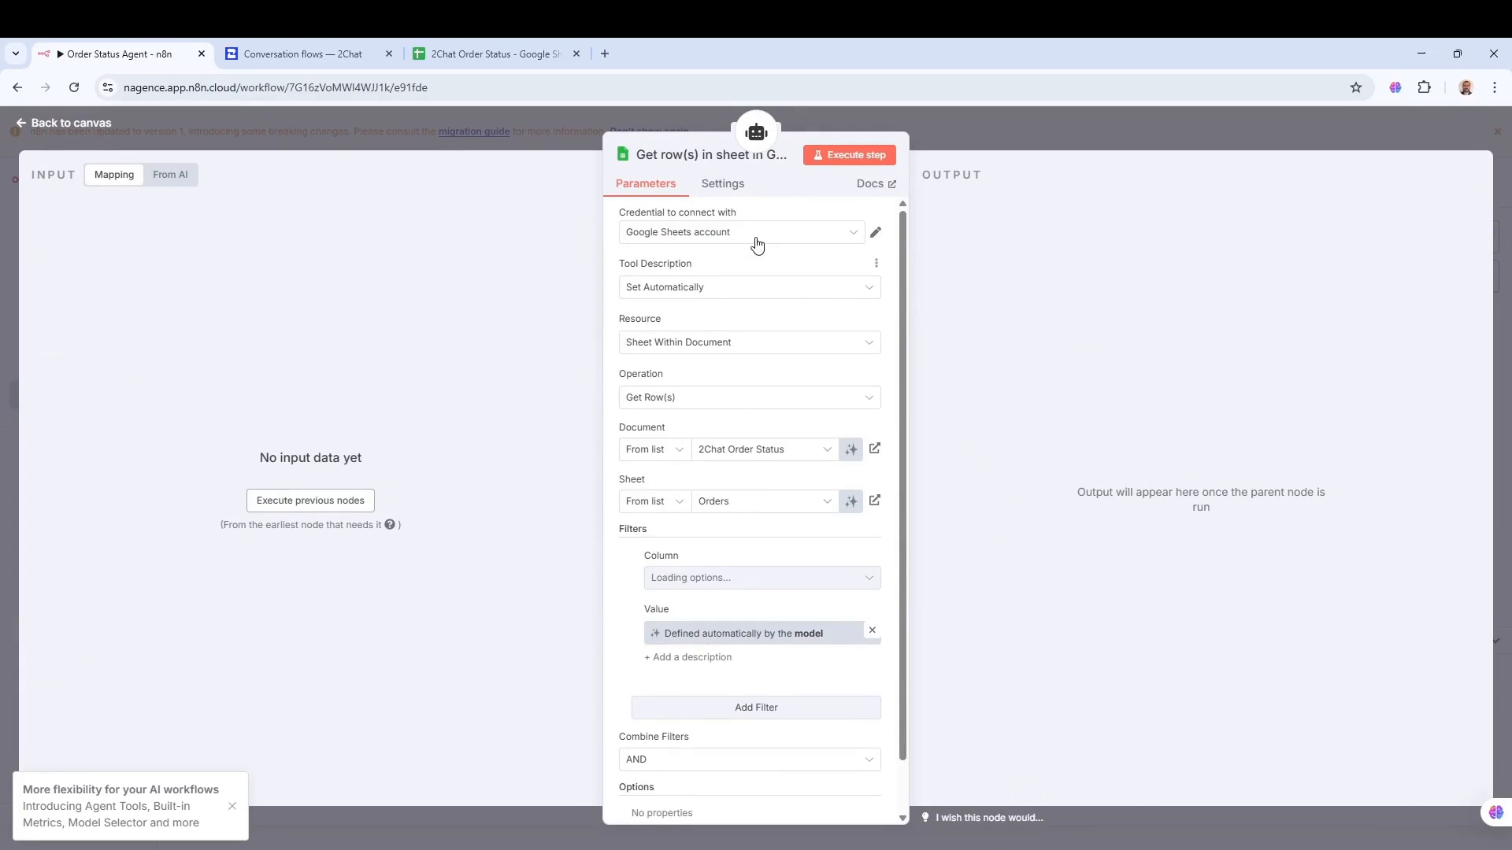
{"action": "left_click", "coordinate": [717, 231]}
{"action": "left_click", "coordinate": [717, 231]}
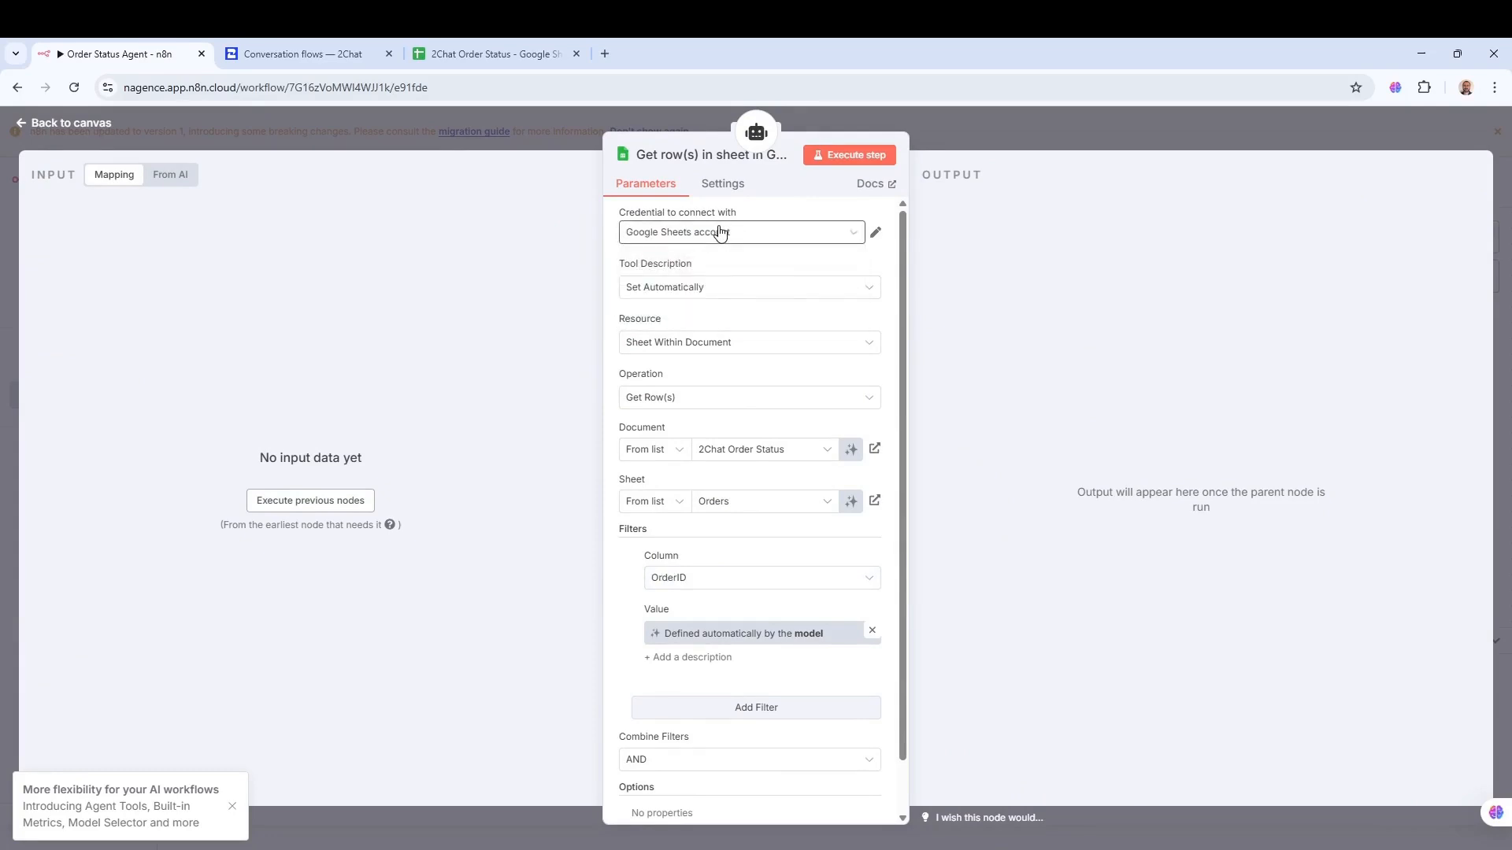
{"action": "left_click", "coordinate": [685, 290]}
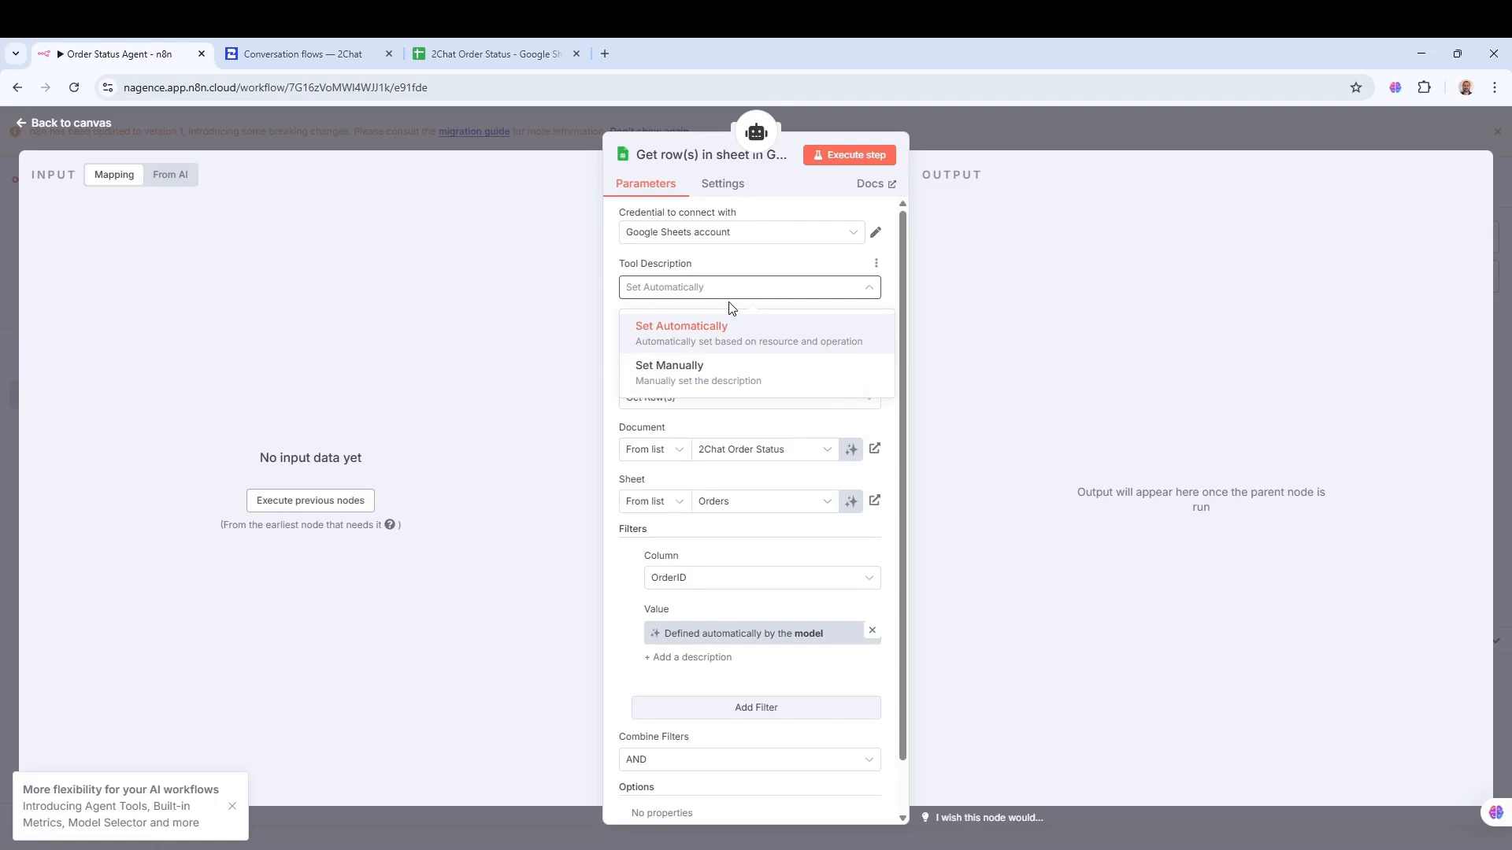
{"action": "left_click", "coordinate": [737, 273]}
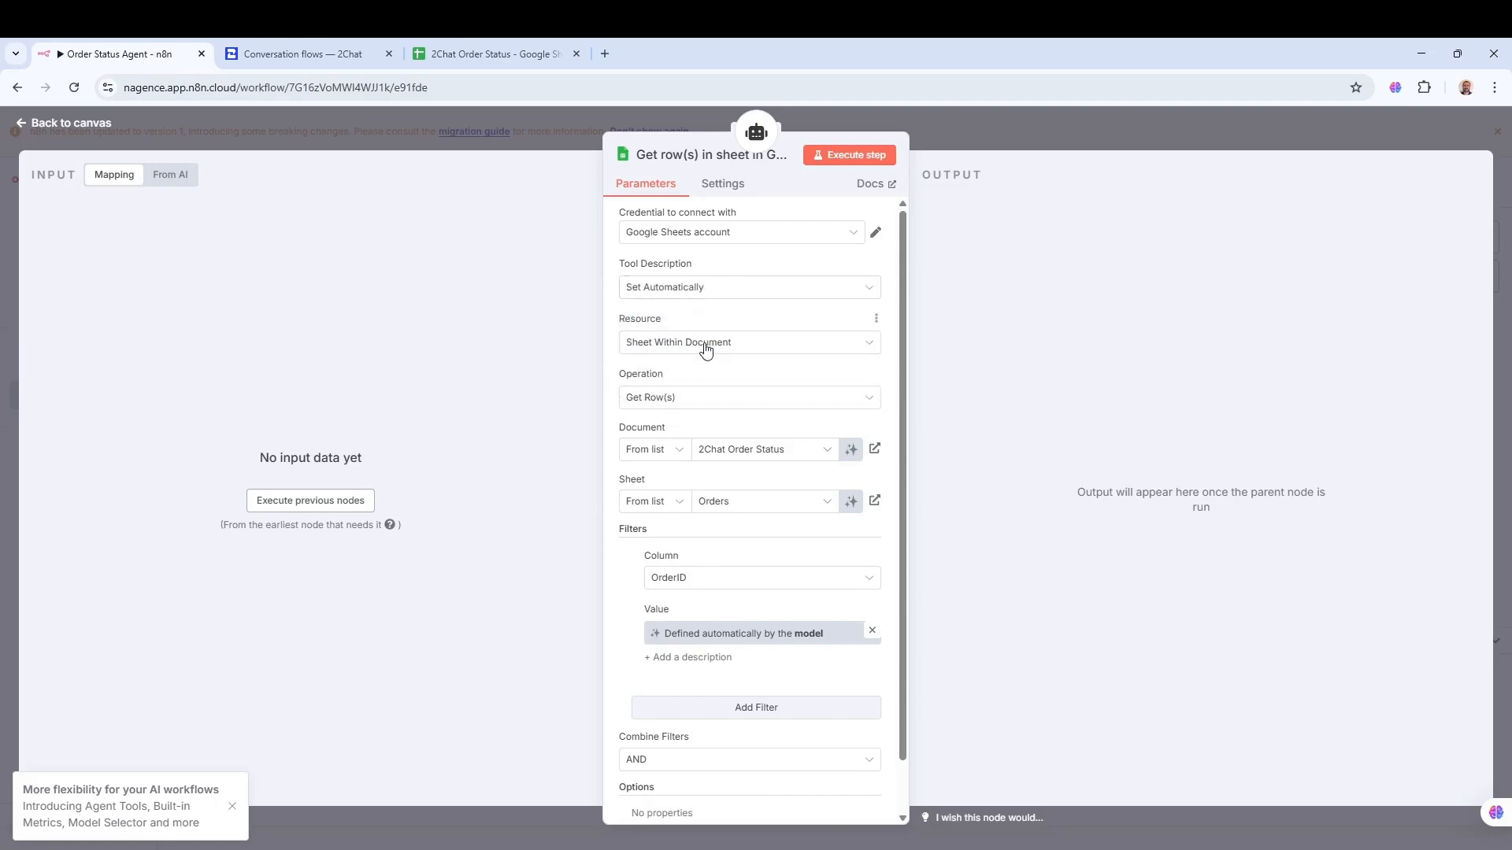
{"action": "left_click", "coordinate": [732, 344]}
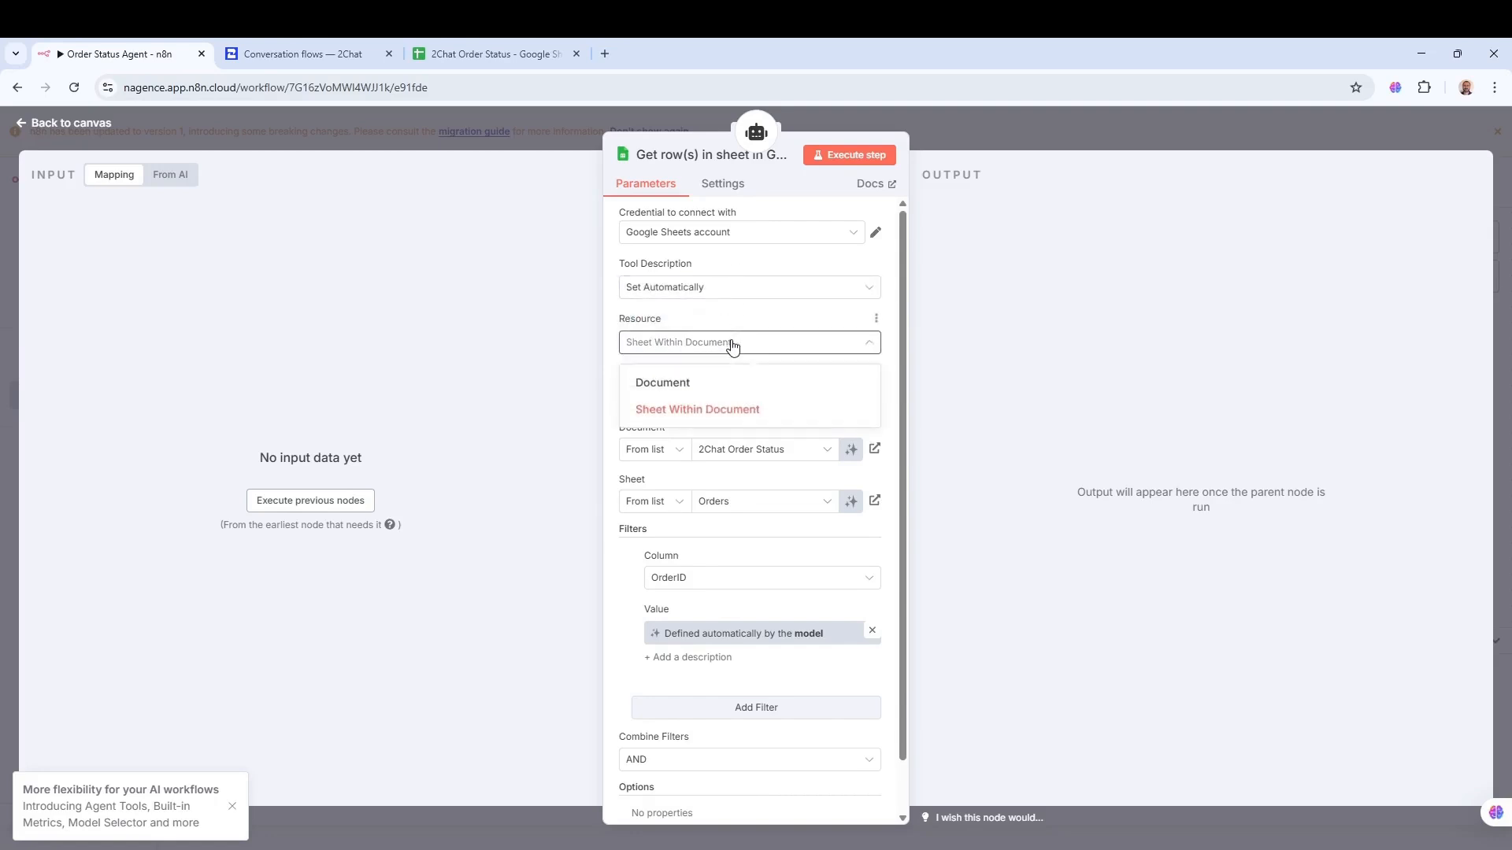
{"action": "left_click", "coordinate": [702, 413]}
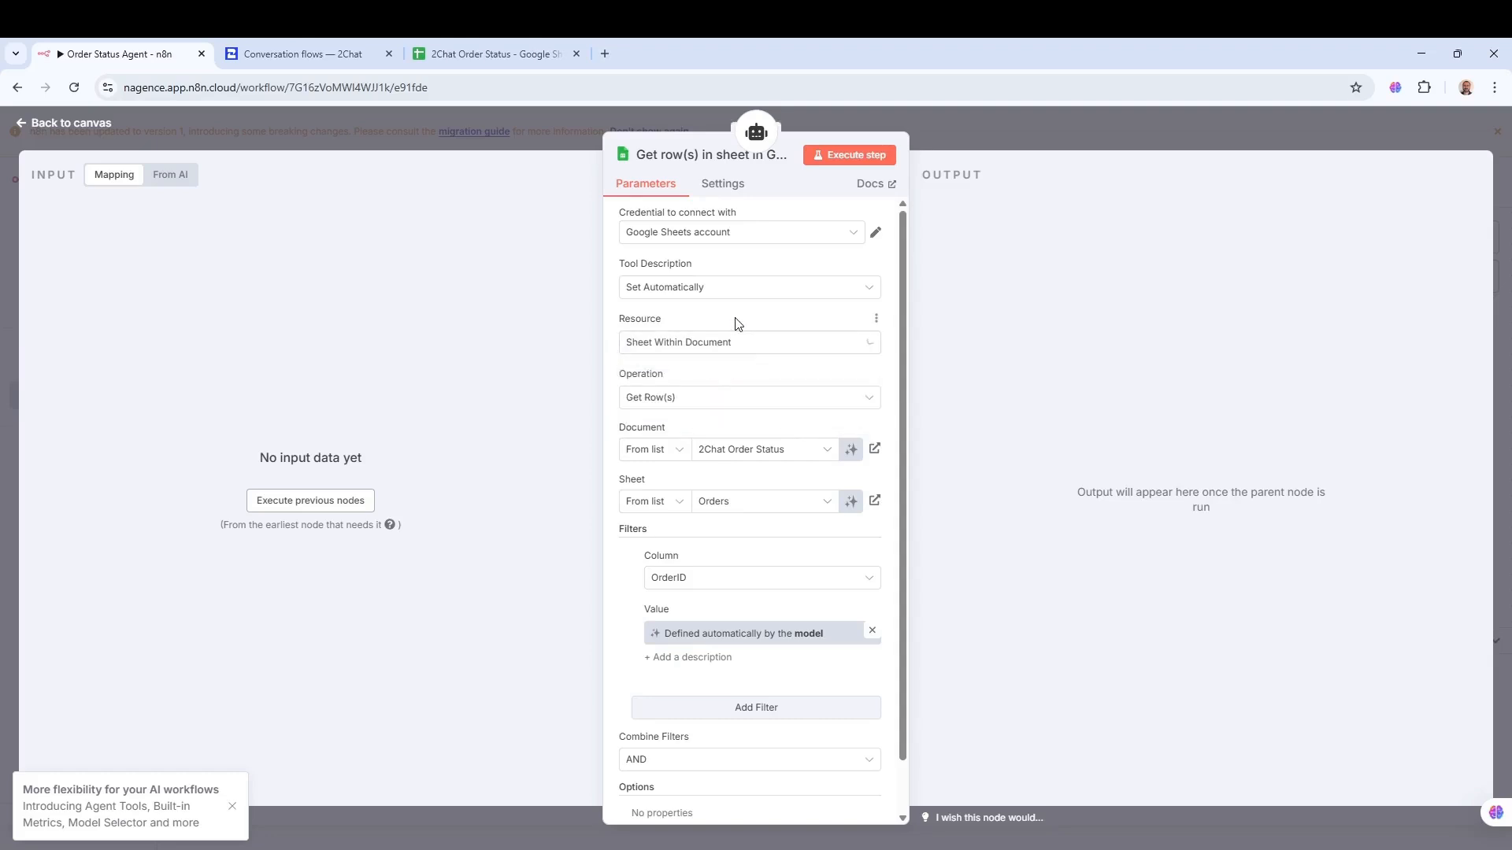
{"action": "left_click", "coordinate": [669, 403]}
{"action": "left_click", "coordinate": [712, 378]}
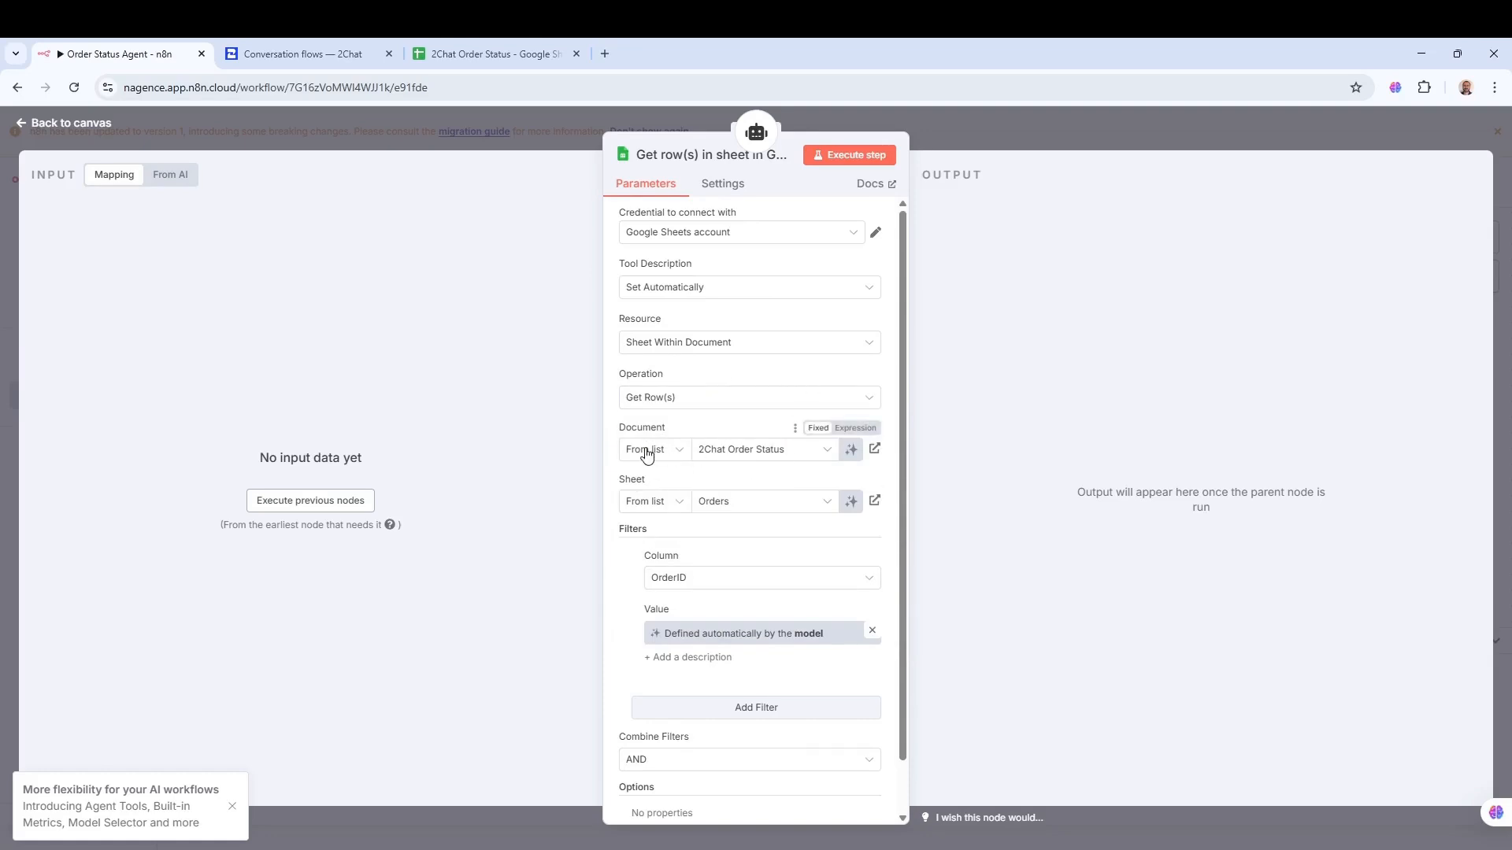
{"action": "left_click", "coordinate": [774, 455]}
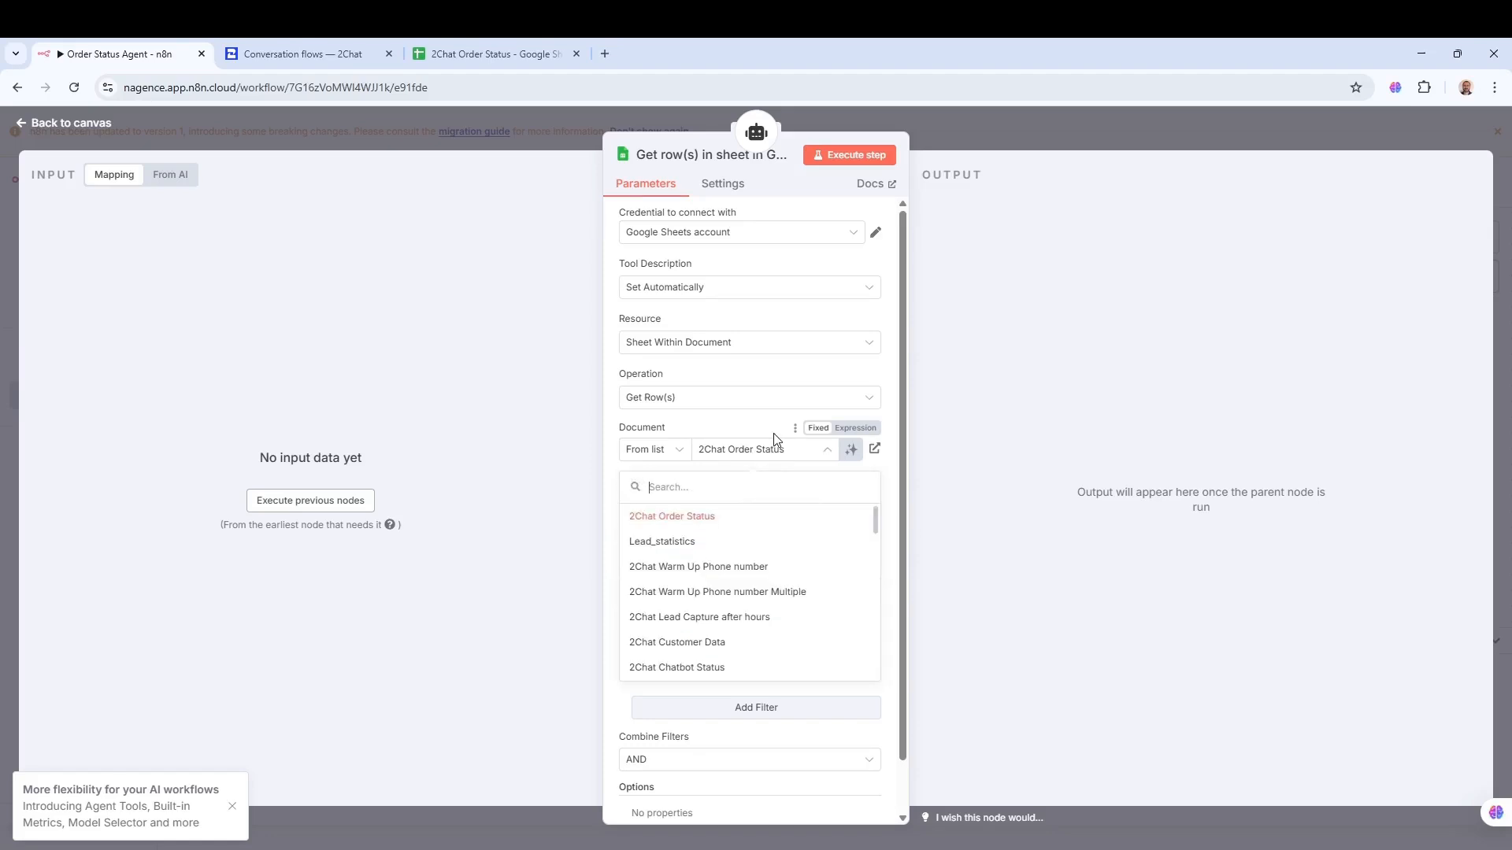
{"action": "left_click", "coordinate": [774, 422]}
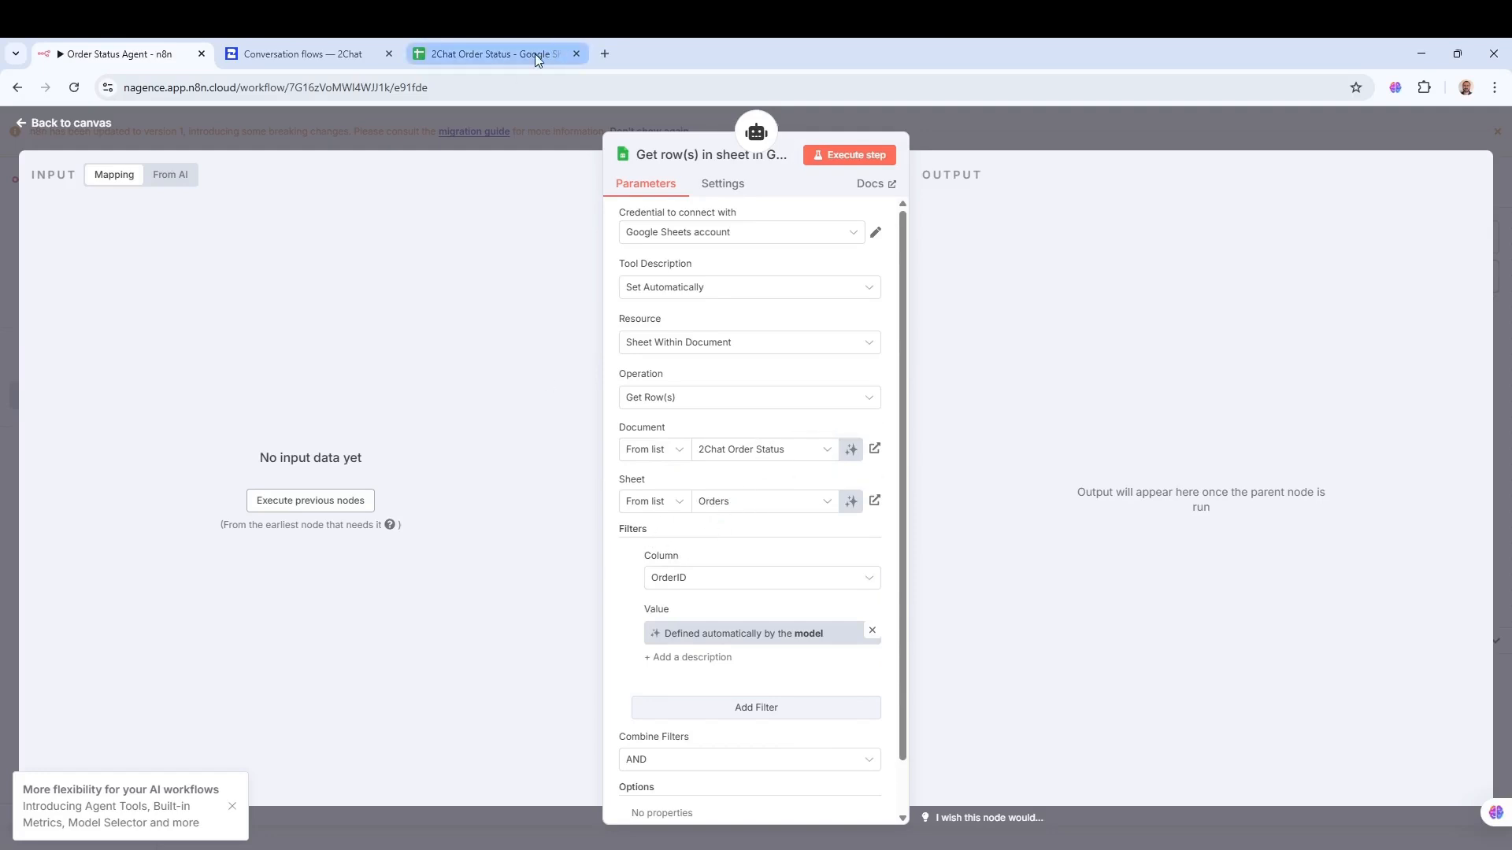
- Review delivery dates, order notes and customer names in the 2Chat Order Status Orders sheet
{"action": "left_click", "coordinate": [508, 53]}
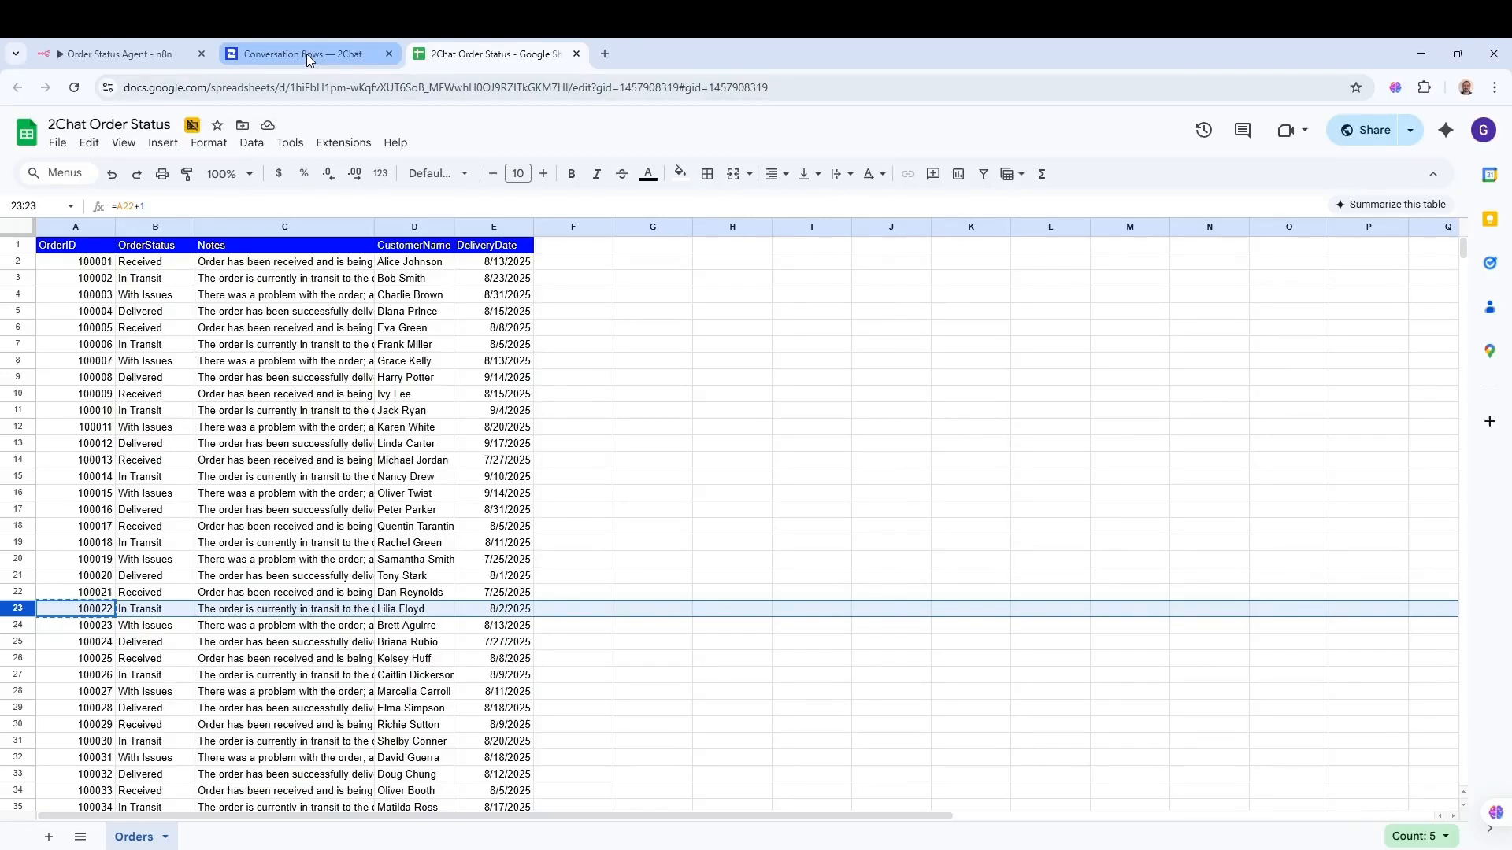
{"action": "left_click", "coordinate": [609, 428]}
{"action": "left_click", "coordinate": [501, 265]}
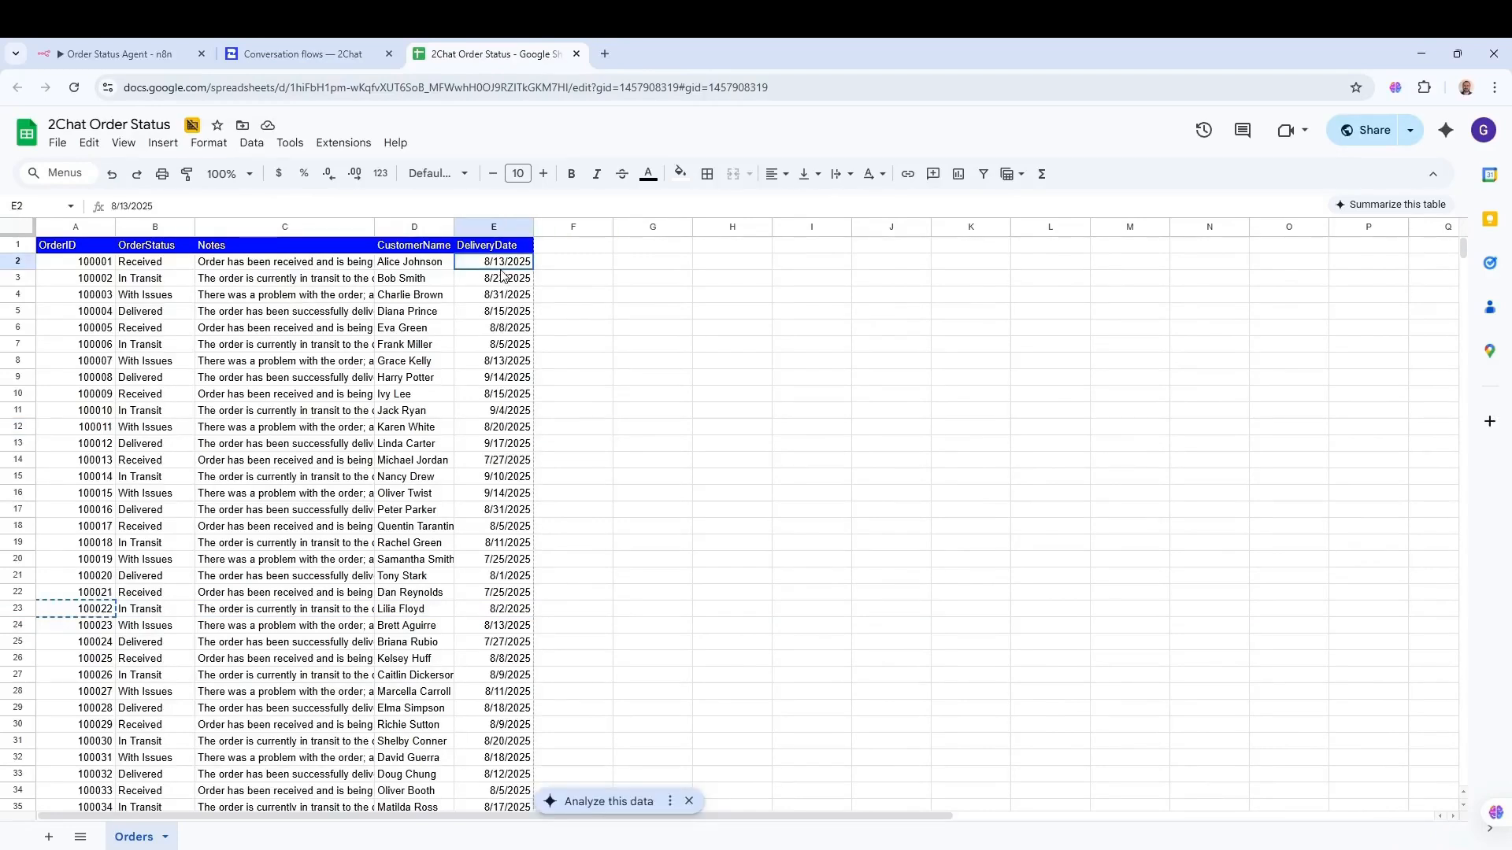
{"action": "left_click", "coordinate": [581, 283]}
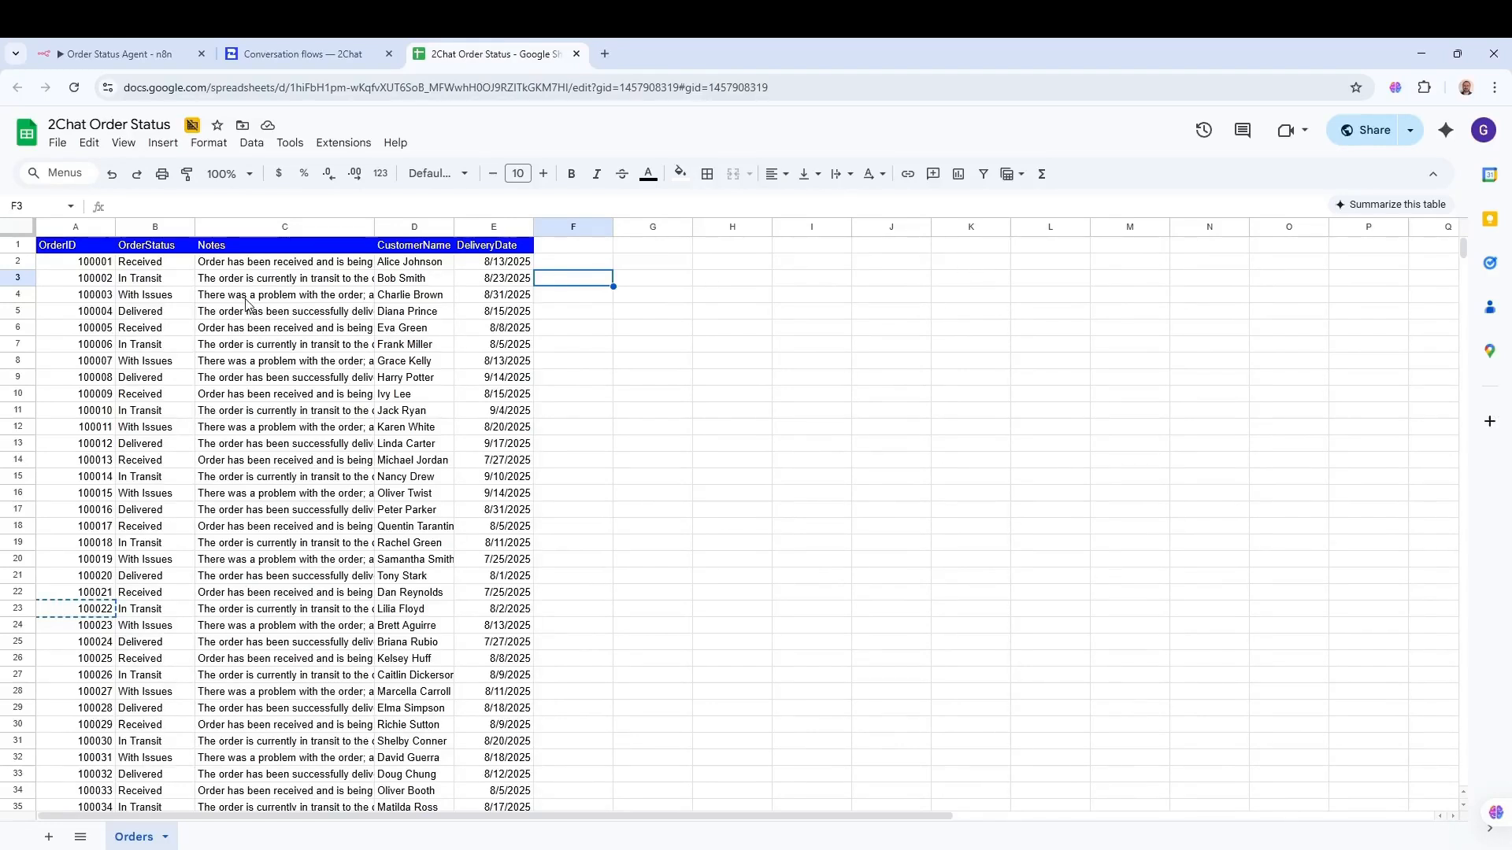
{"action": "left_click", "coordinate": [274, 281]}
{"action": "left_click", "coordinate": [433, 267]}
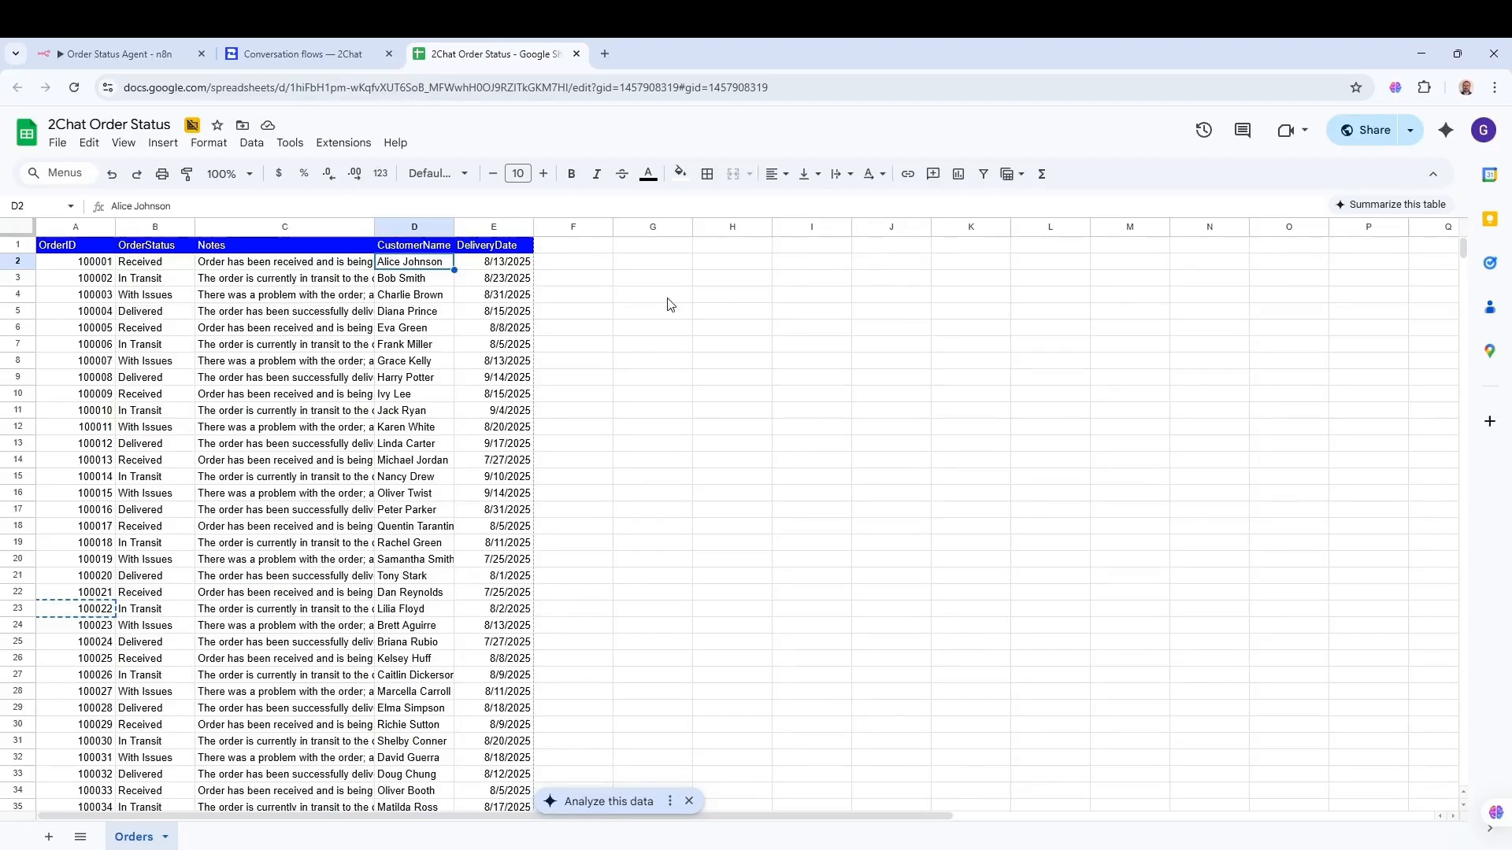
{"action": "left_click", "coordinate": [73, 54]}
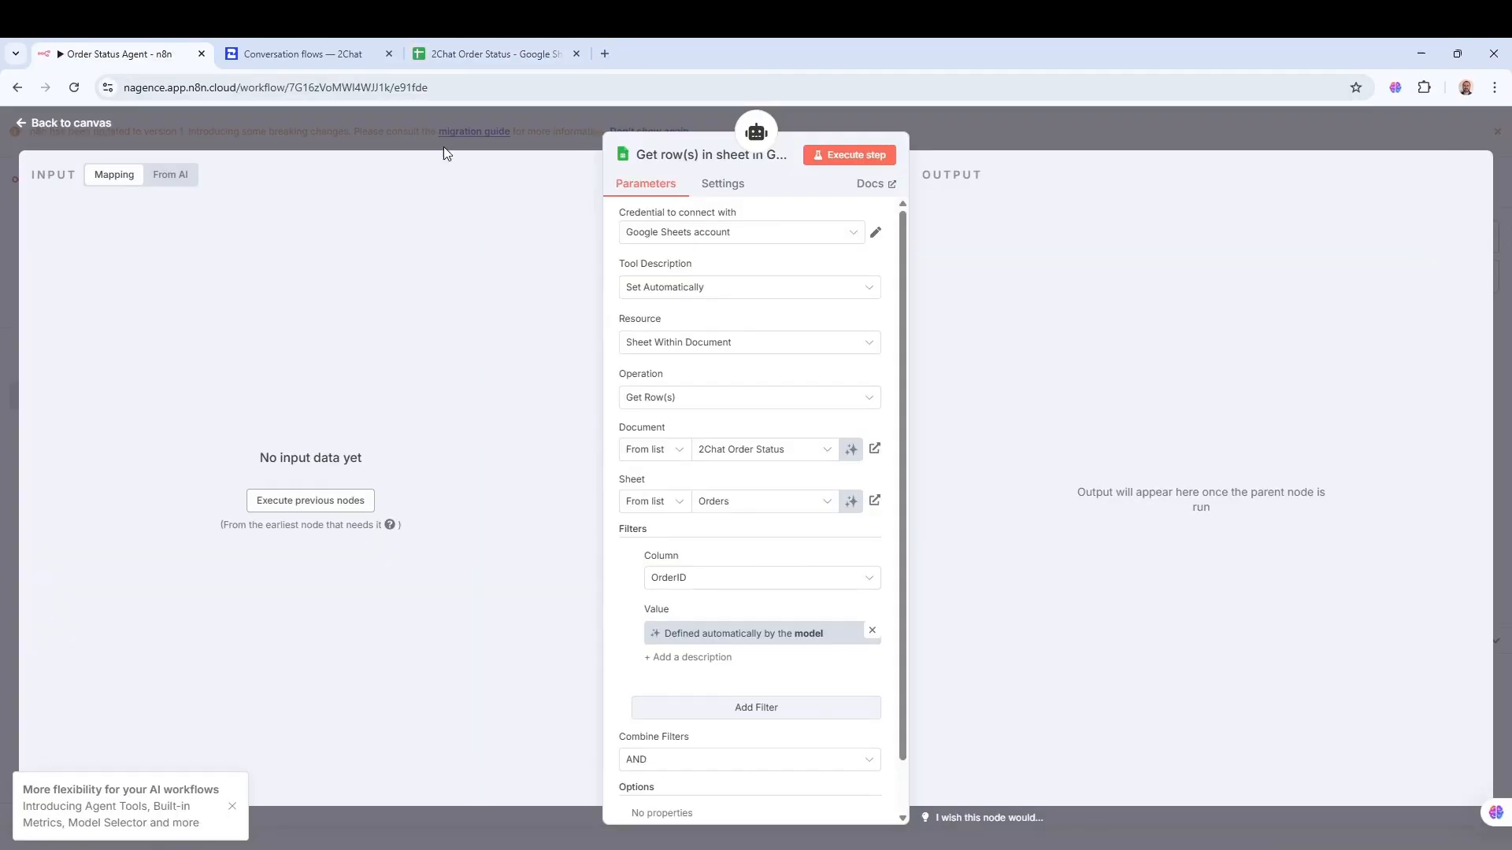
- Scroll through the Google Sheets tool's remaining parameters and return to the workflow canvas
{"action": "left_click", "coordinate": [498, 55]}
{"action": "left_click", "coordinate": [172, 56]}
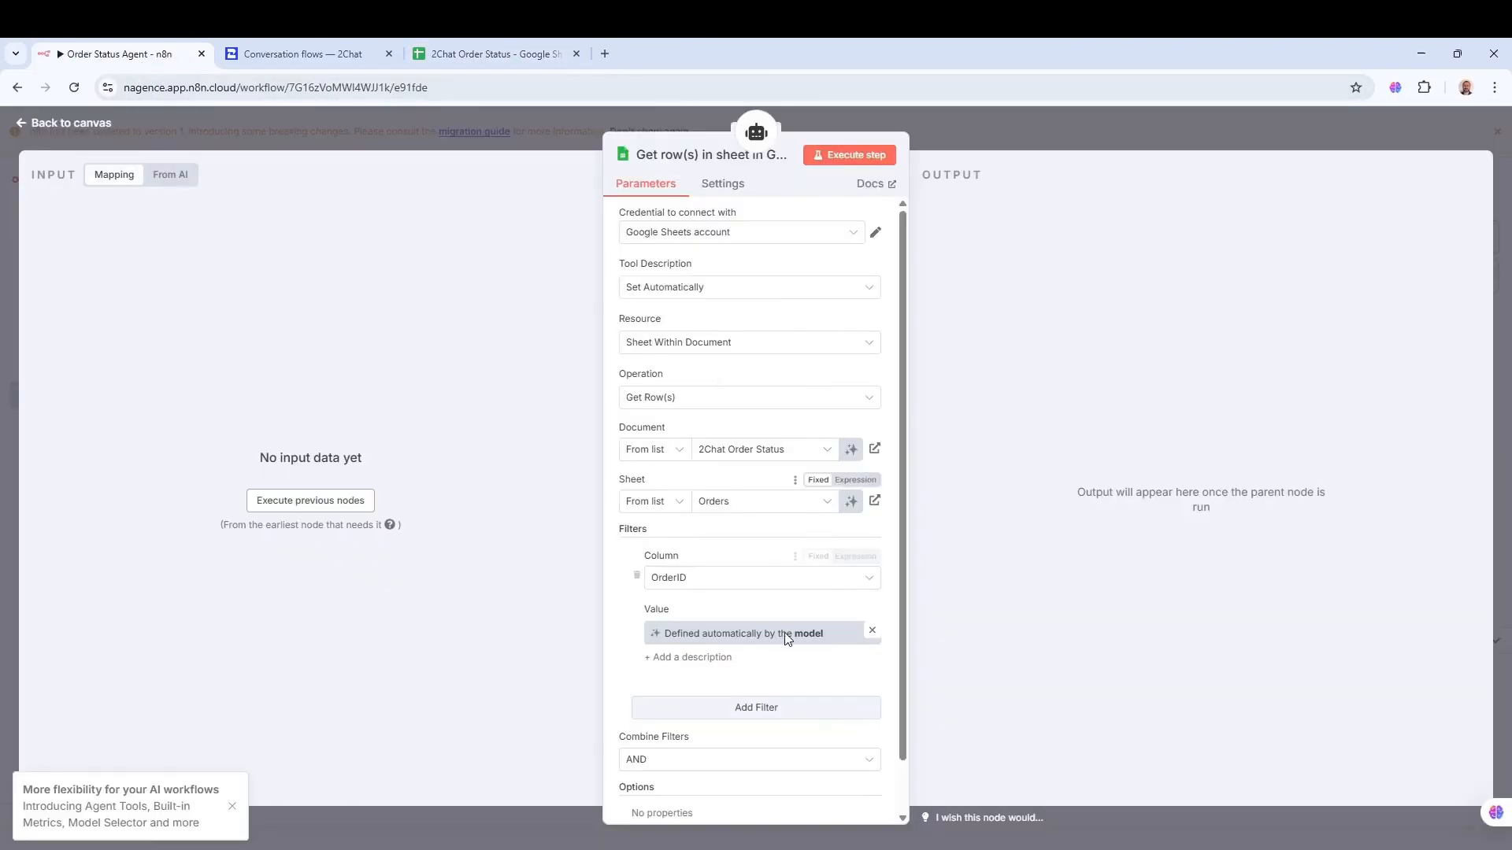
{"action": "scroll", "coordinate": [708, 599], "scroll_direction": "down", "scroll_amount": 1}
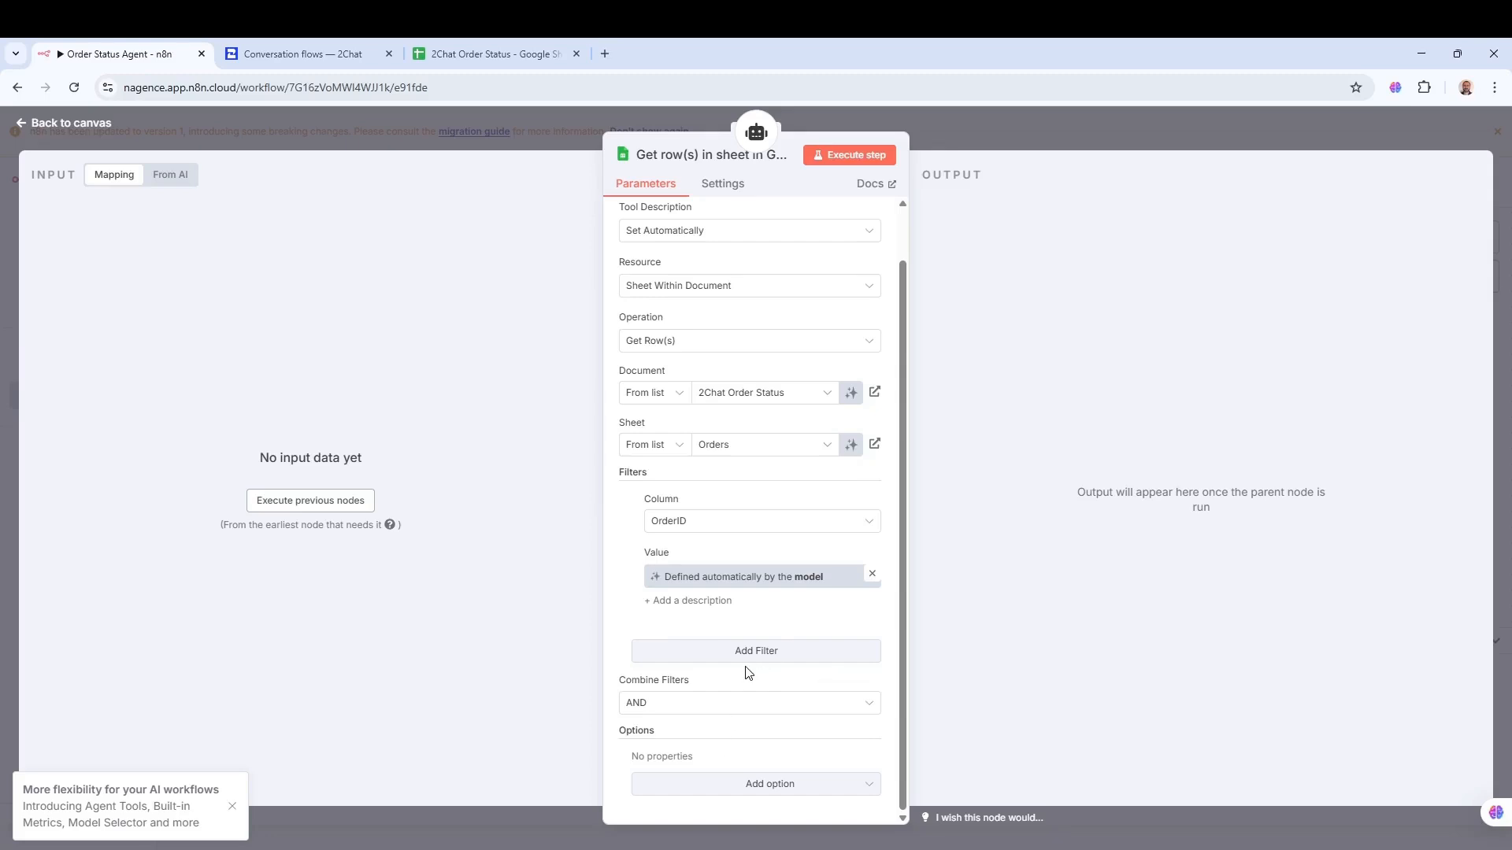
{"action": "left_click", "coordinate": [1042, 135]}
{"action": "mouse_move", "coordinate": [1055, 339]}
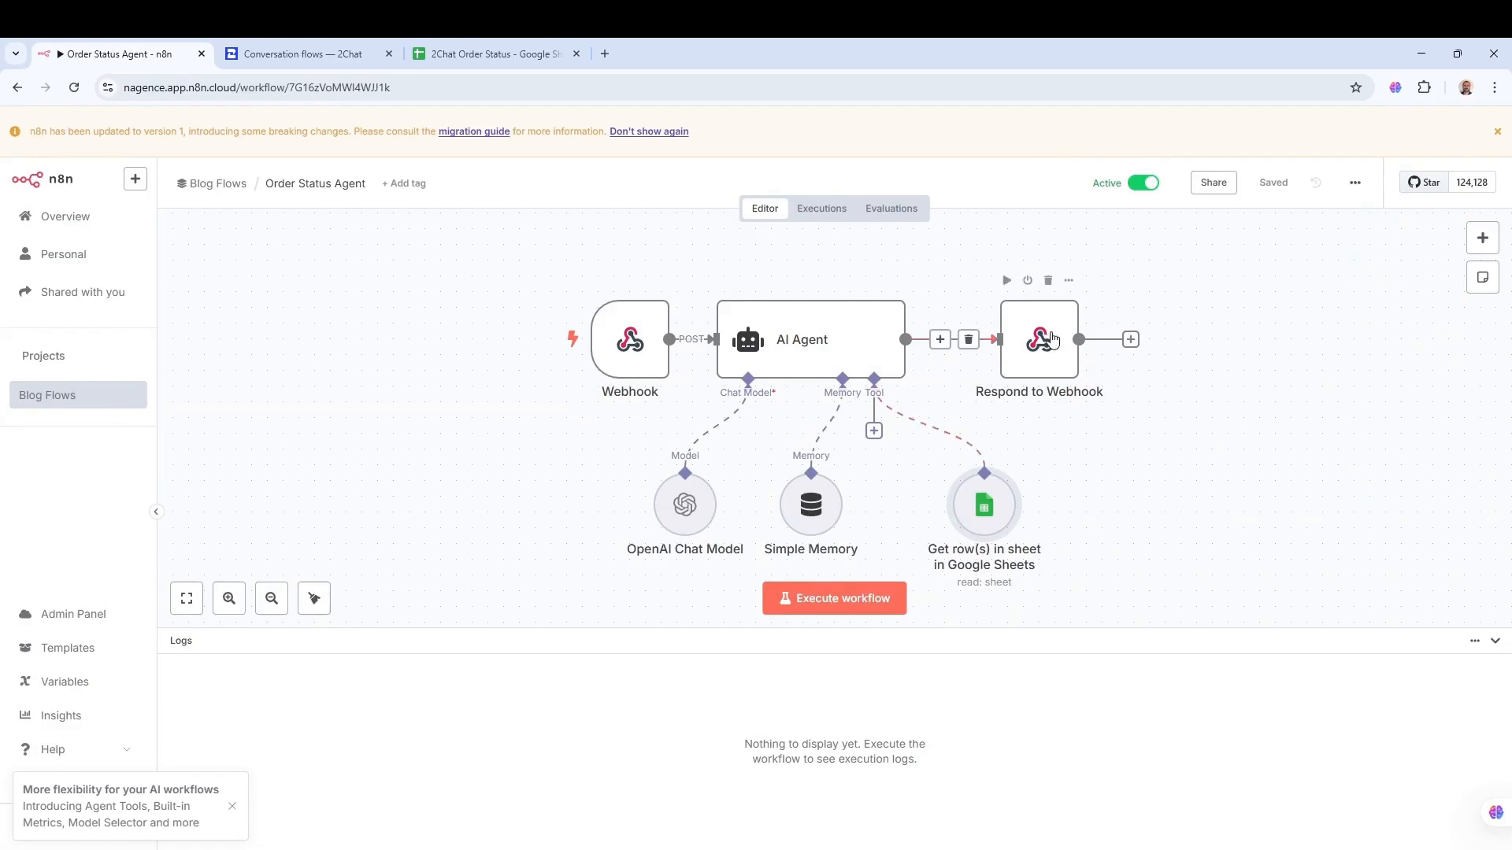
- Check Respond to Webhook's Respond With setting, then bring up the 2Chat conversation flow
{"action": "double_click", "coordinate": [1059, 336]}
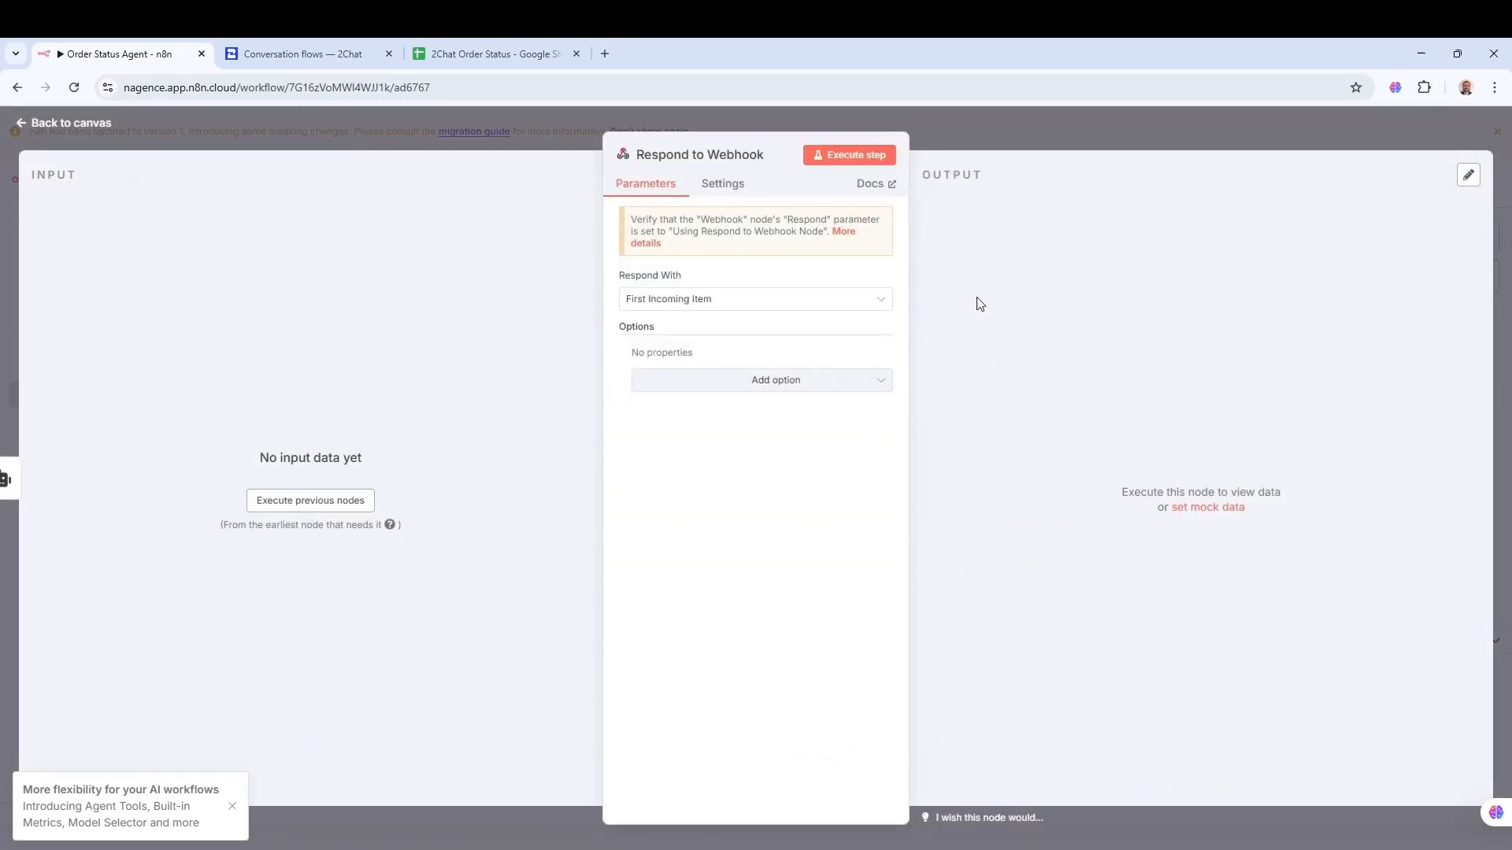
{"action": "left_click", "coordinate": [997, 138]}
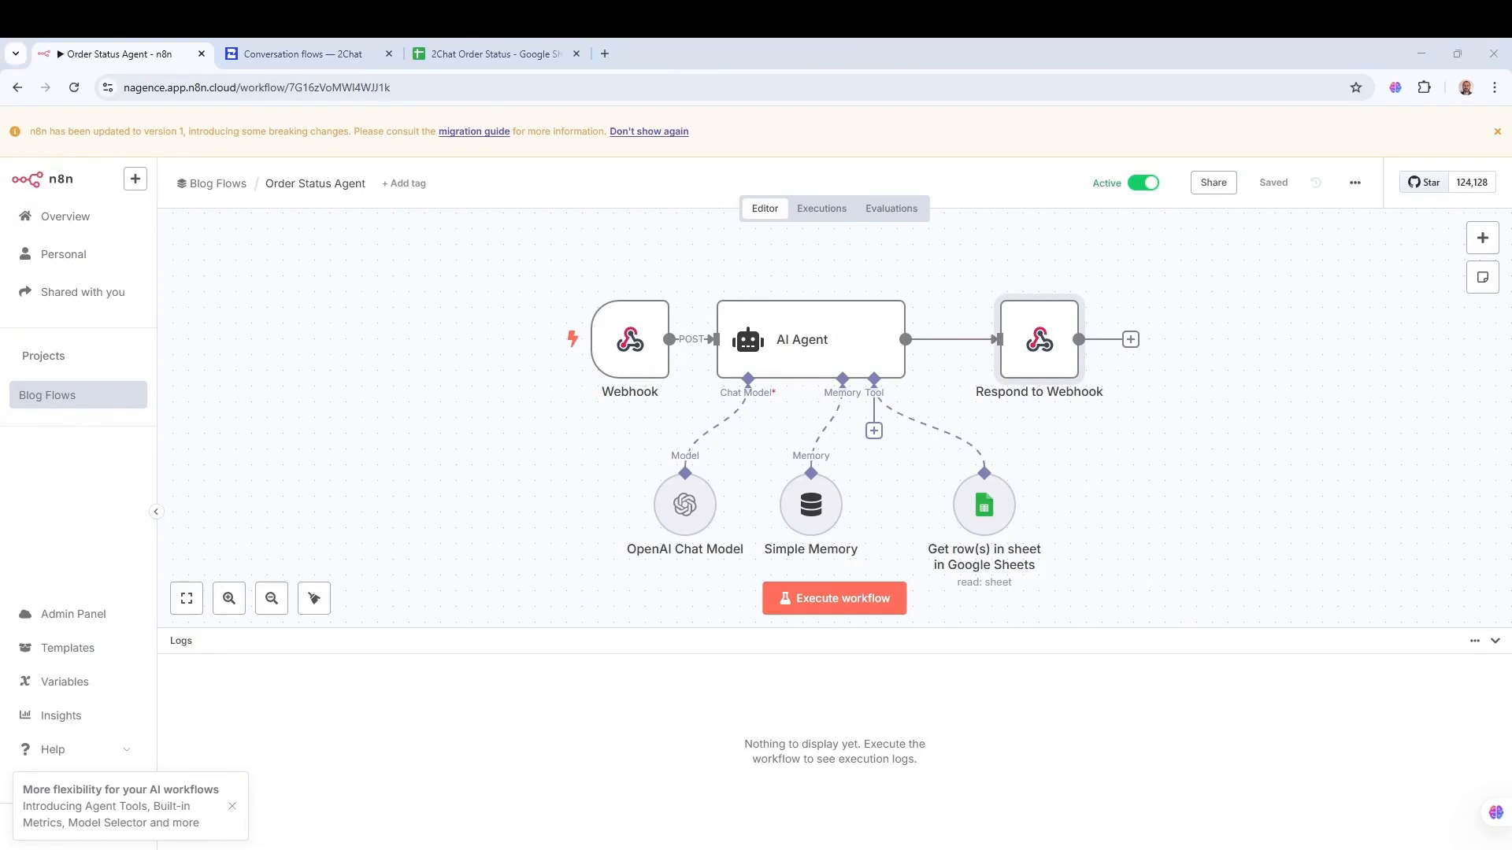
{"action": "left_click", "coordinate": [291, 53]}
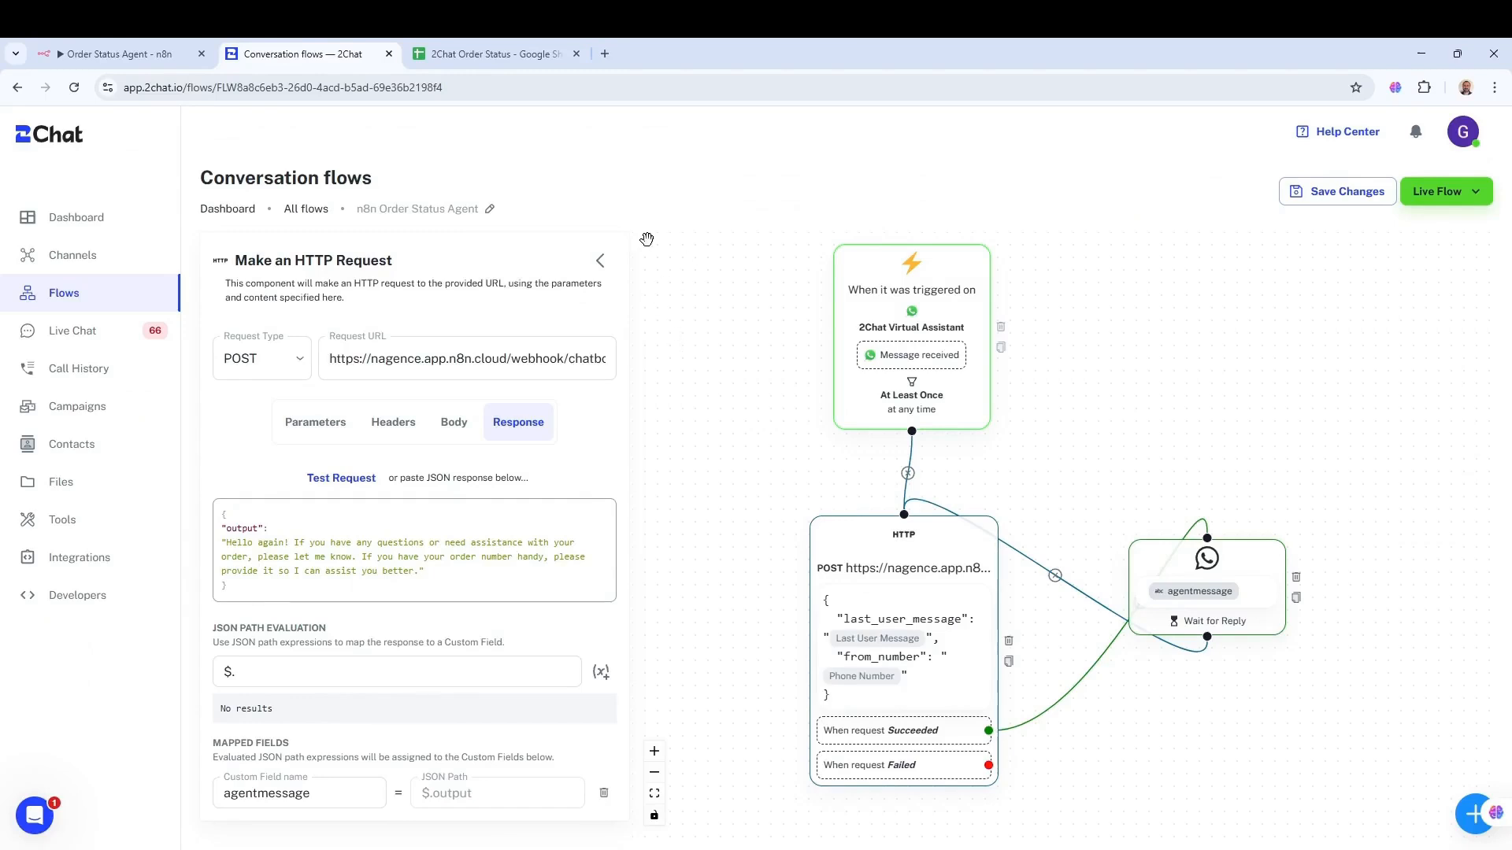
- Inspect the 2Chat trigger and the HTTP request step's URL pointing to the n8n webhook
{"action": "left_click", "coordinate": [975, 297]}
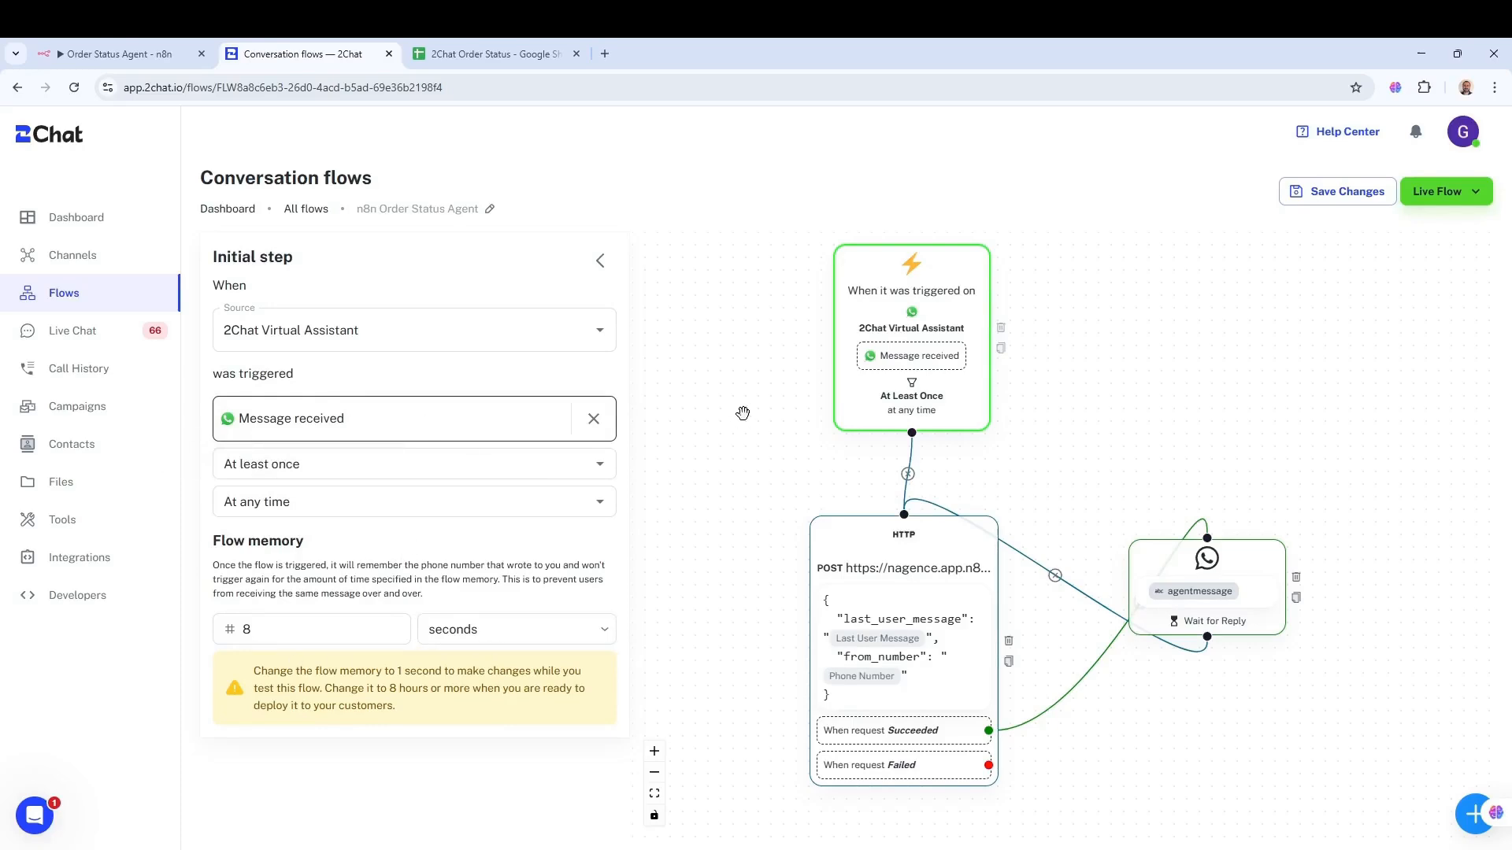
{"action": "scroll", "coordinate": [1102, 429], "scroll_direction": "down", "scroll_amount": 1}
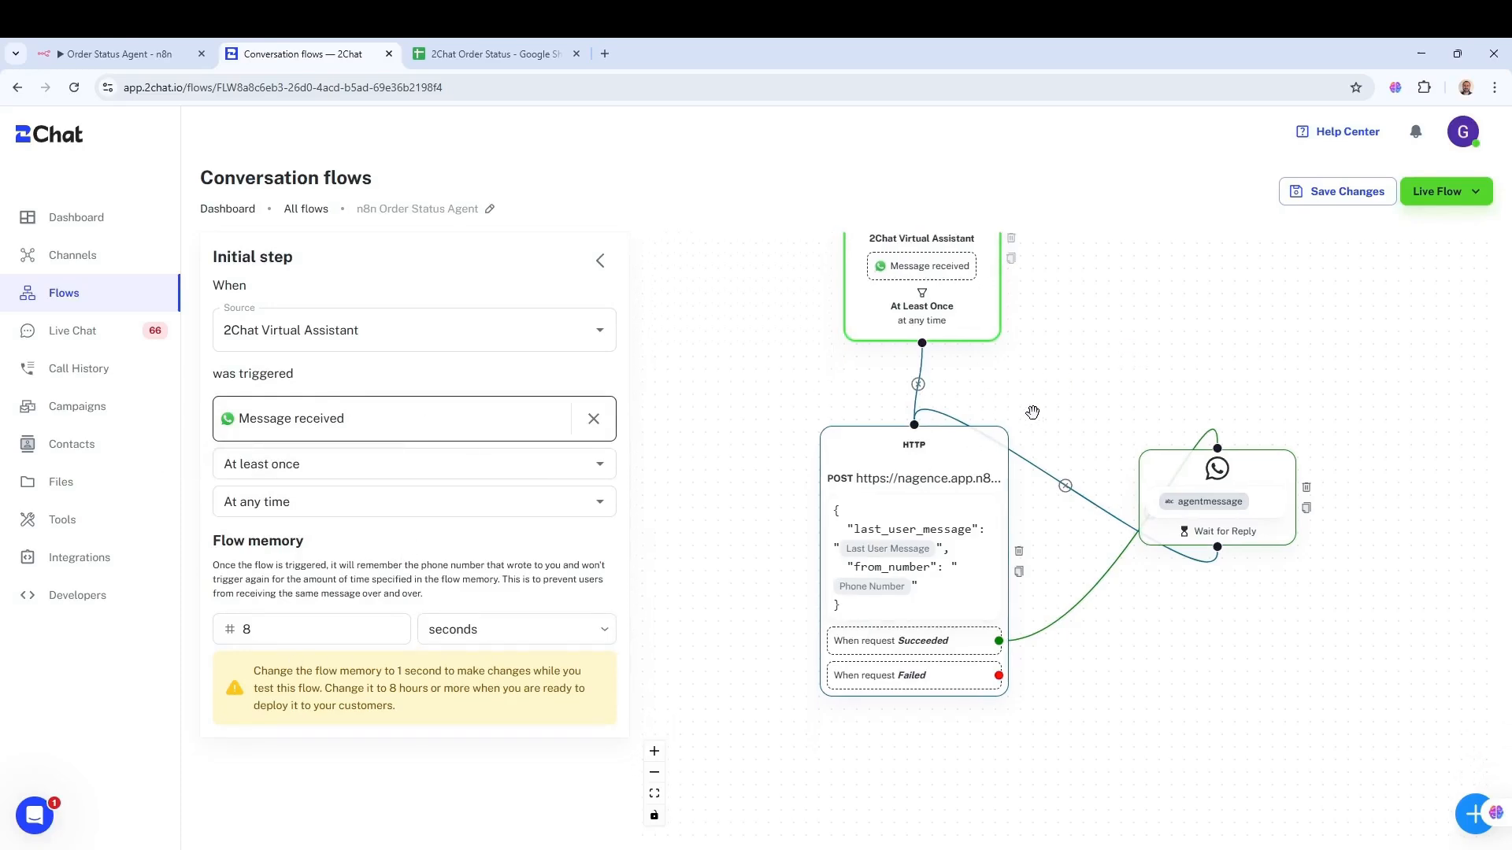
{"action": "left_click", "coordinate": [900, 484]}
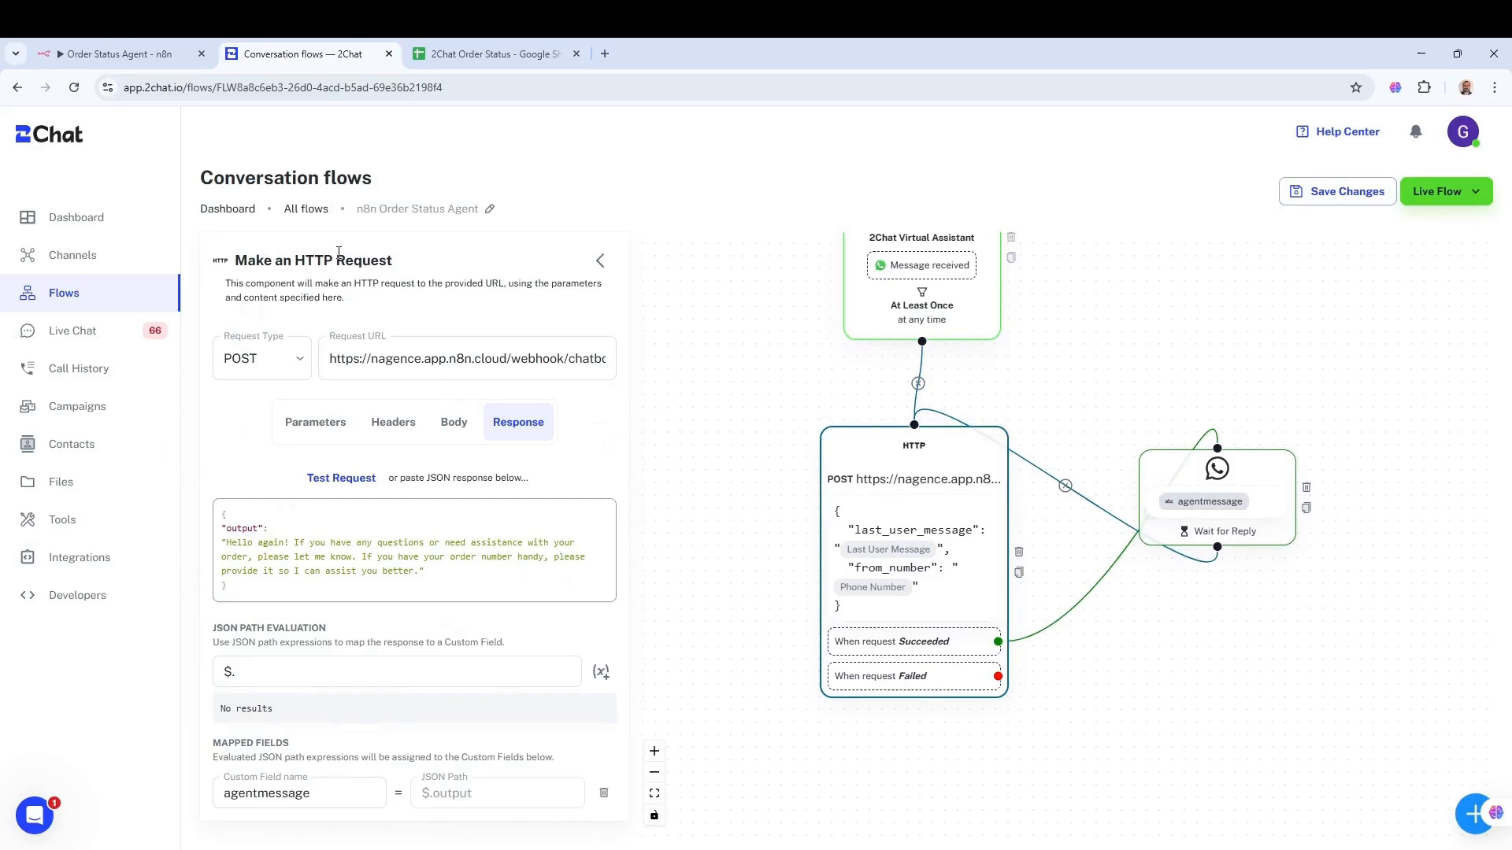
{"action": "left_click", "coordinate": [410, 359]}
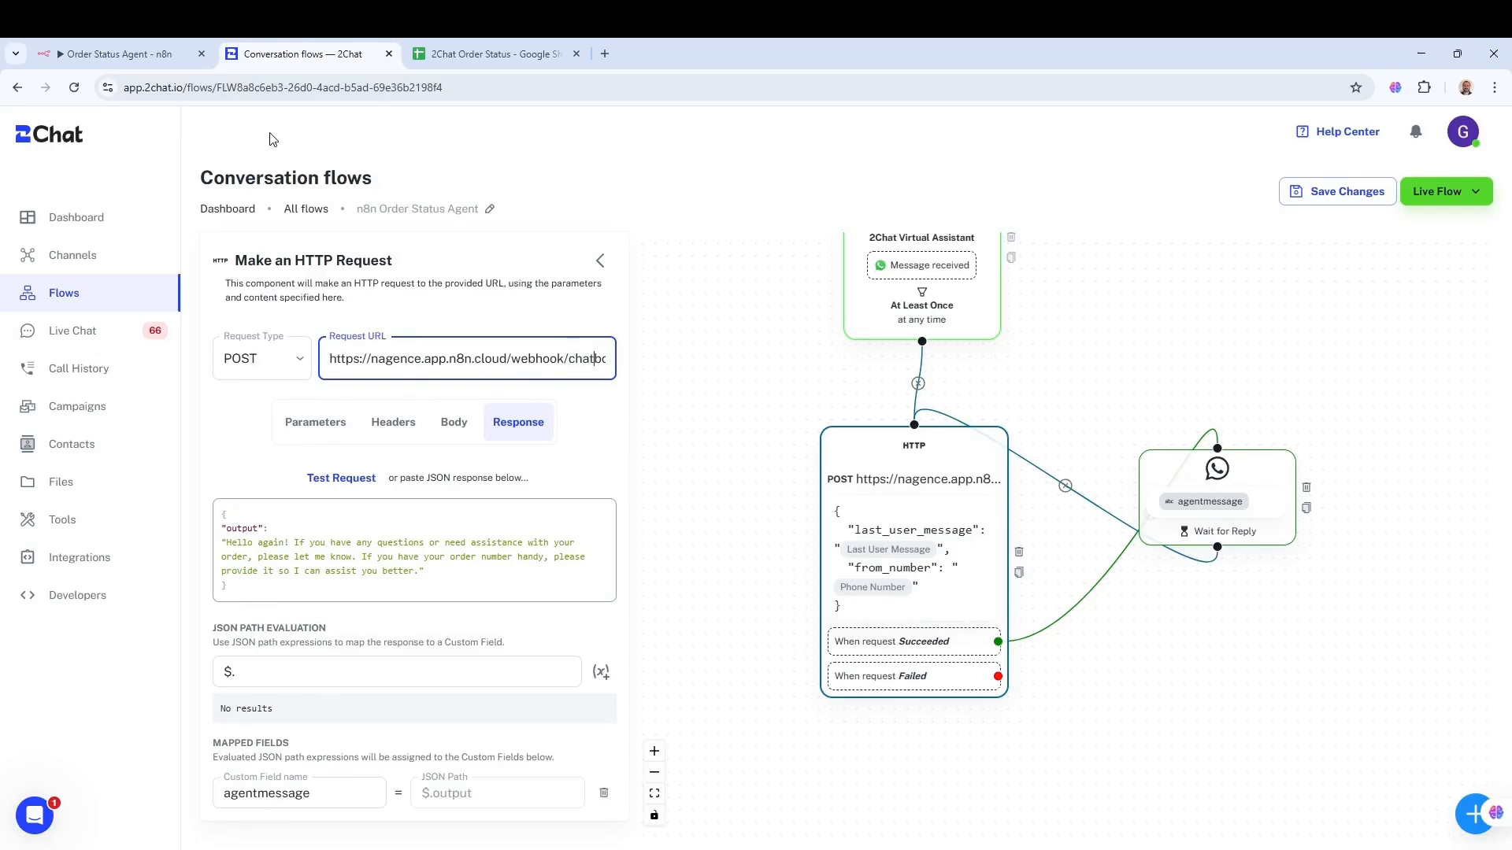
{"action": "left_click", "coordinate": [126, 52]}
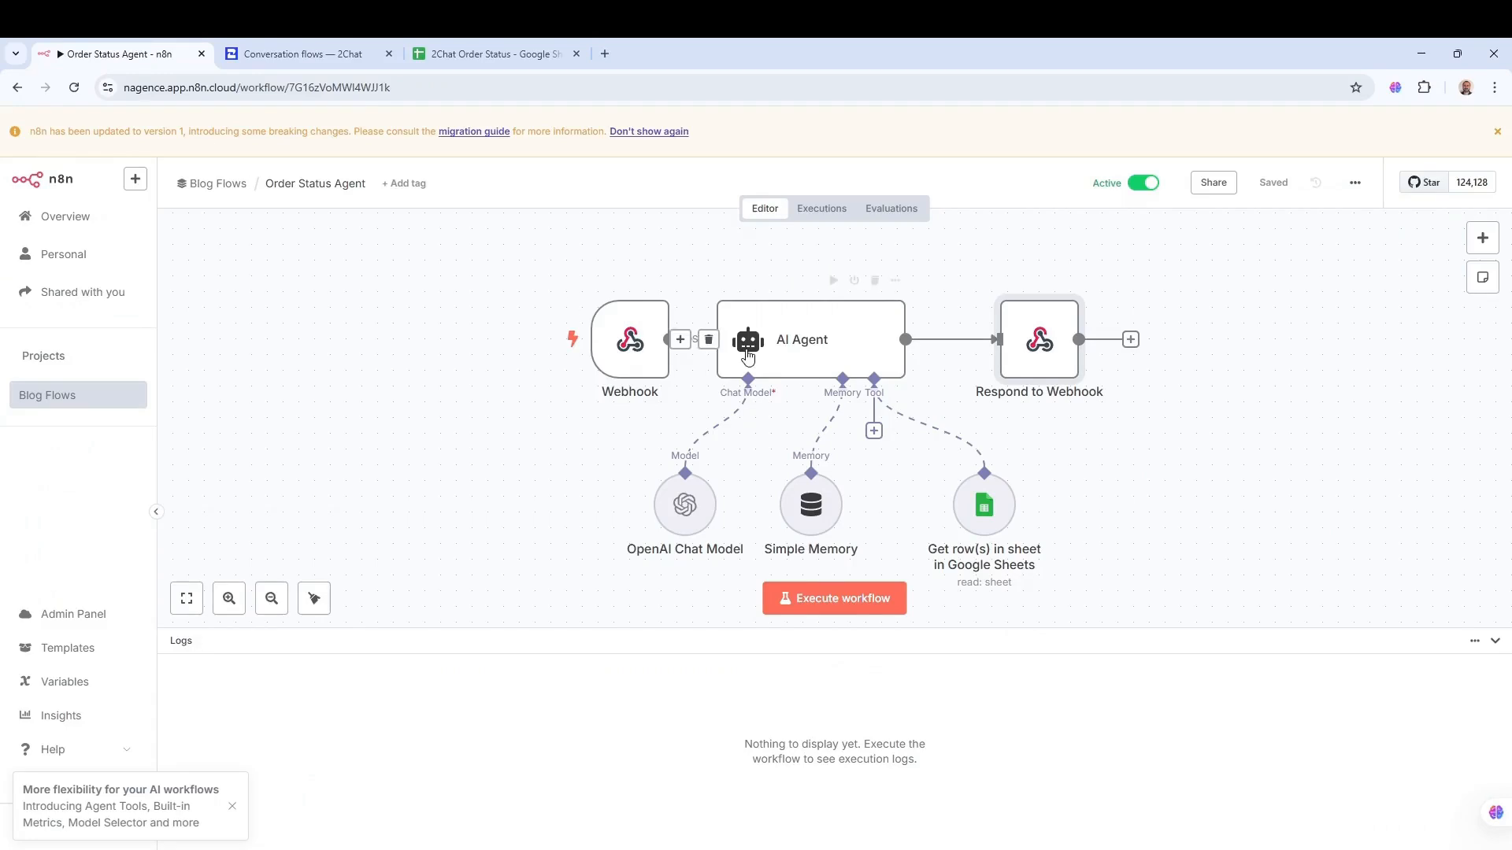
- Check the Webhook node's production URL for the chatbotorder path, then close the node
{"action": "double_click", "coordinate": [629, 338]}
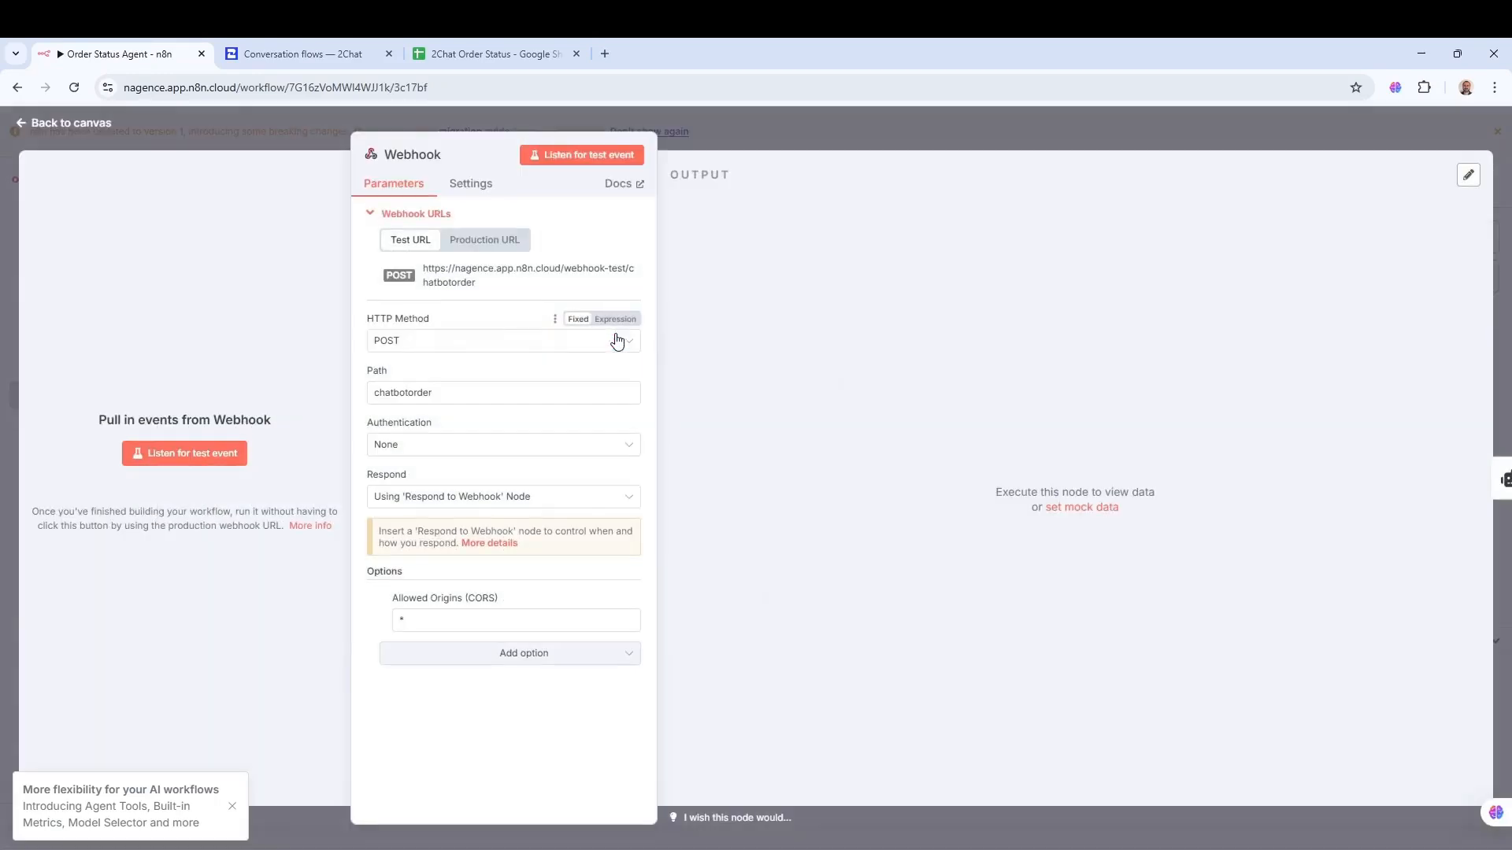
{"action": "left_click", "coordinate": [495, 245]}
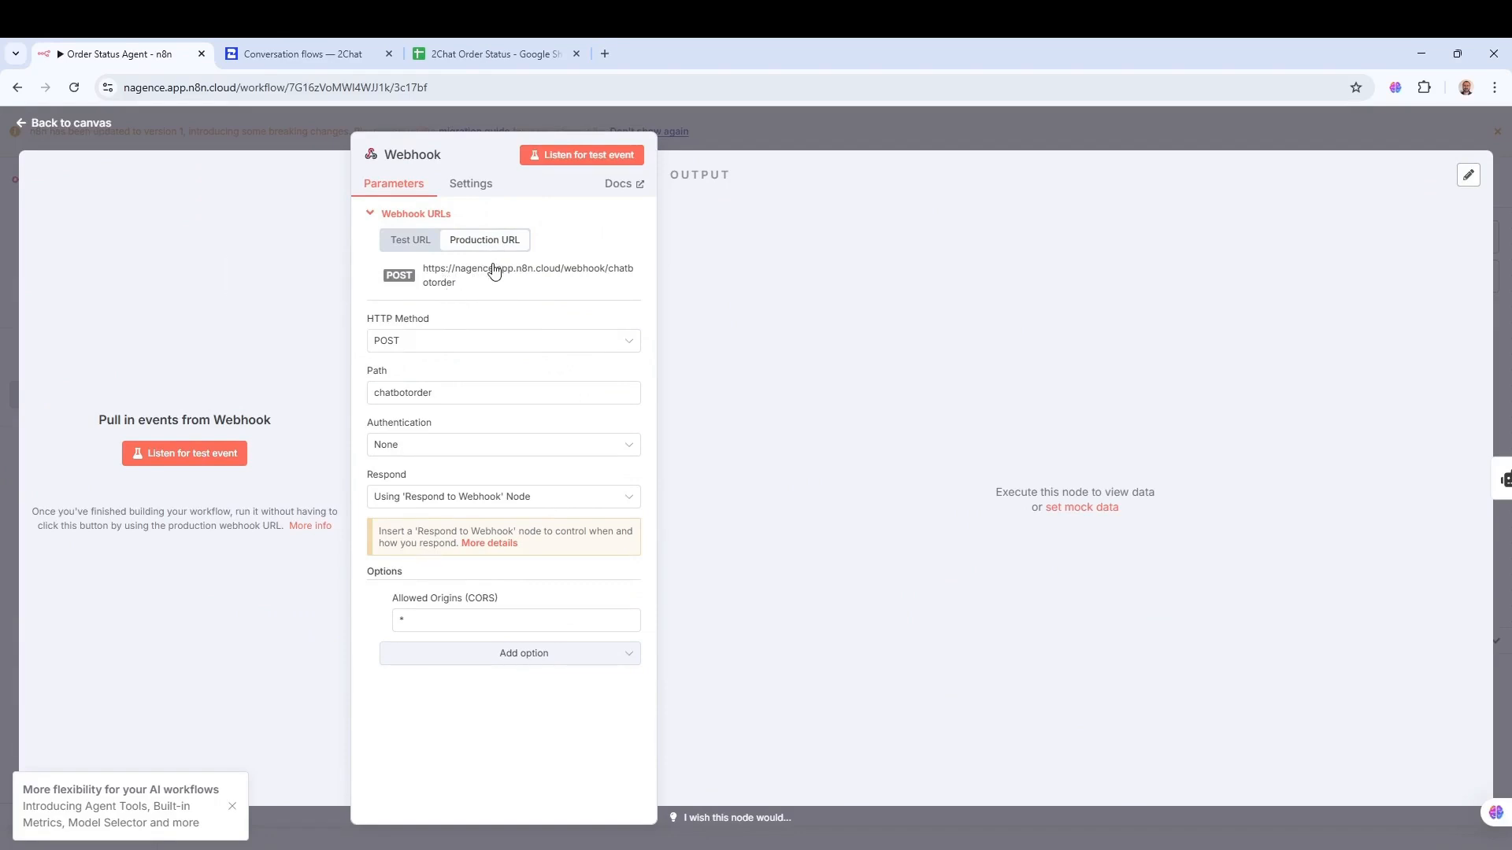
{"action": "left_click", "coordinate": [942, 116]}
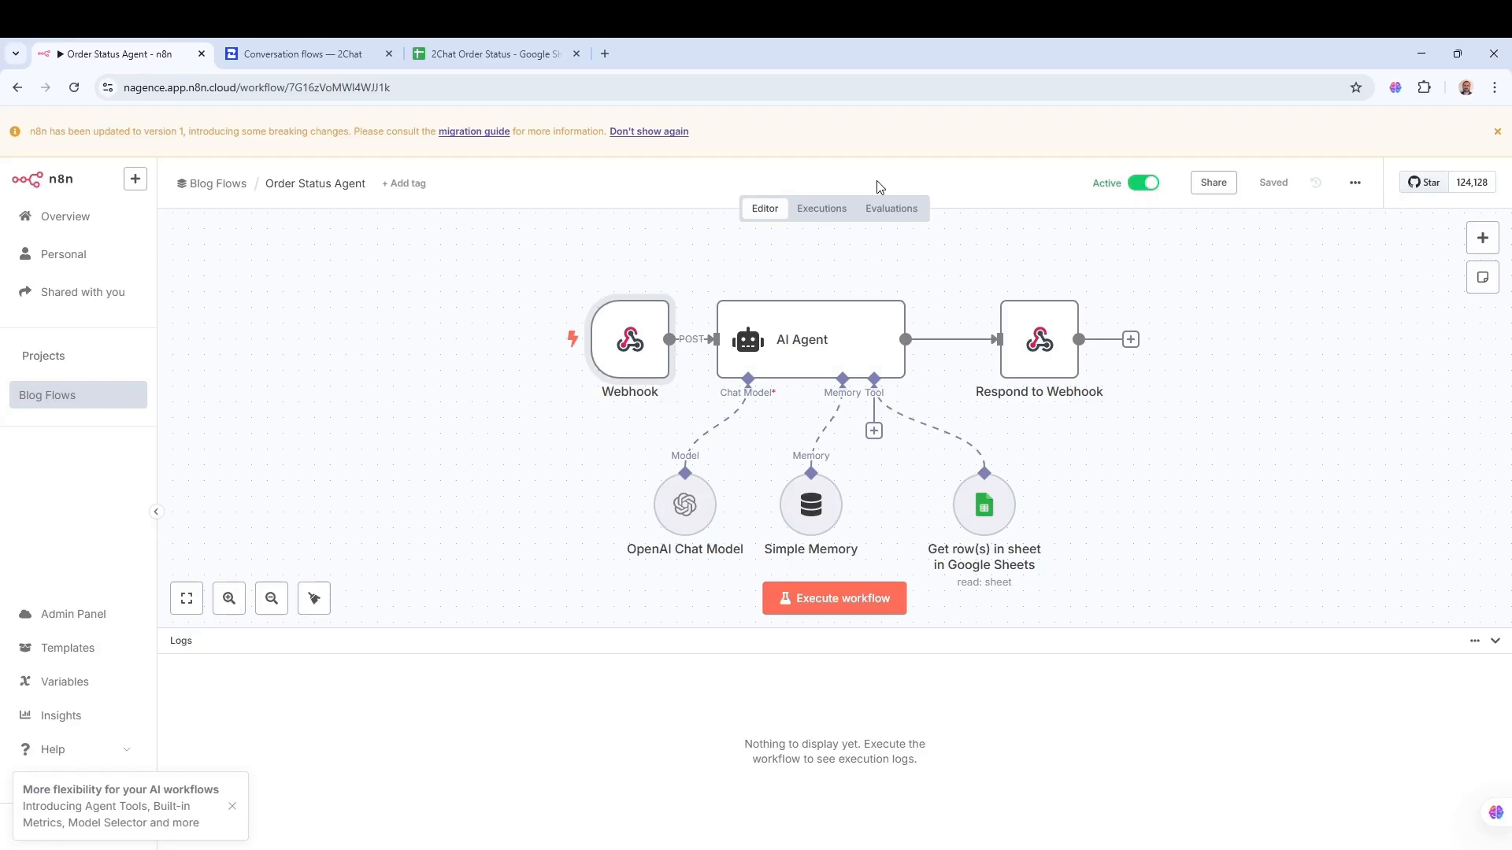
{"action": "left_click", "coordinate": [311, 54]}
{"action": "left_click", "coordinate": [906, 500]}
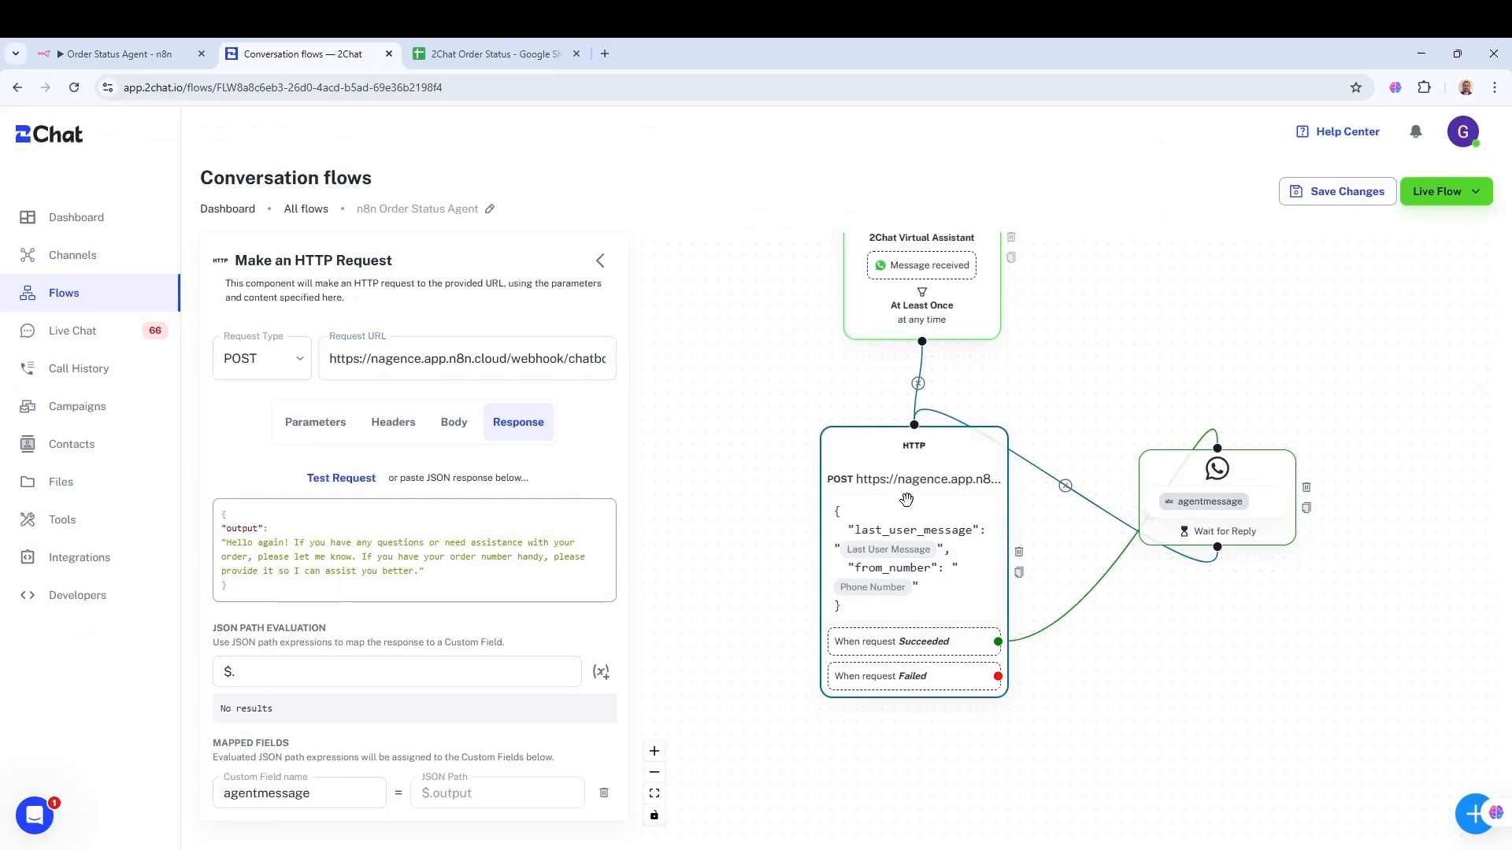
{"action": "left_click", "coordinate": [451, 424]}
{"action": "left_click", "coordinate": [278, 478]}
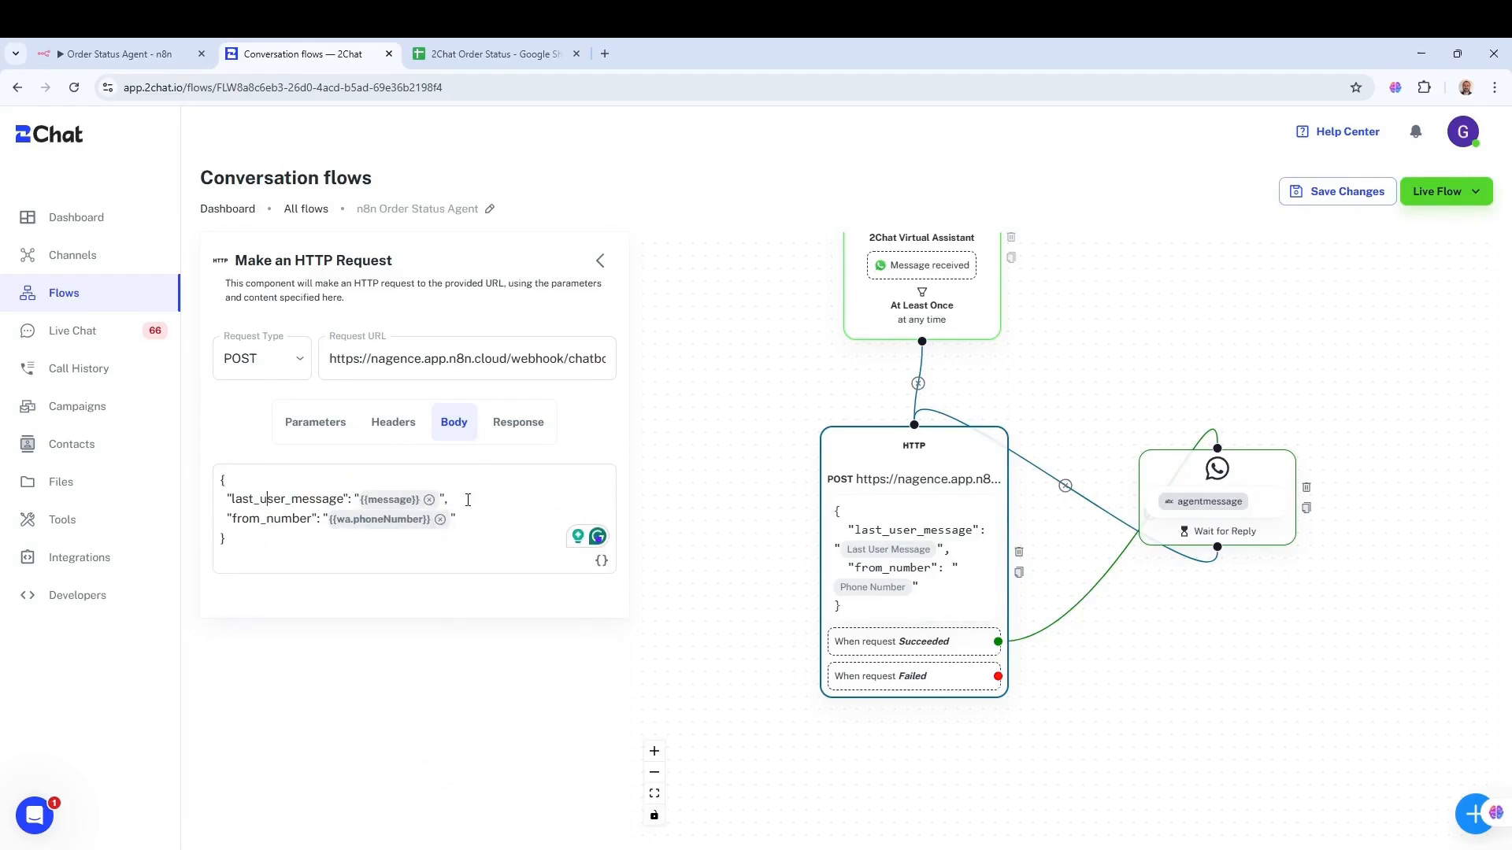
{"action": "left_click", "coordinate": [490, 511]}
{"action": "left_click", "coordinate": [504, 430]}
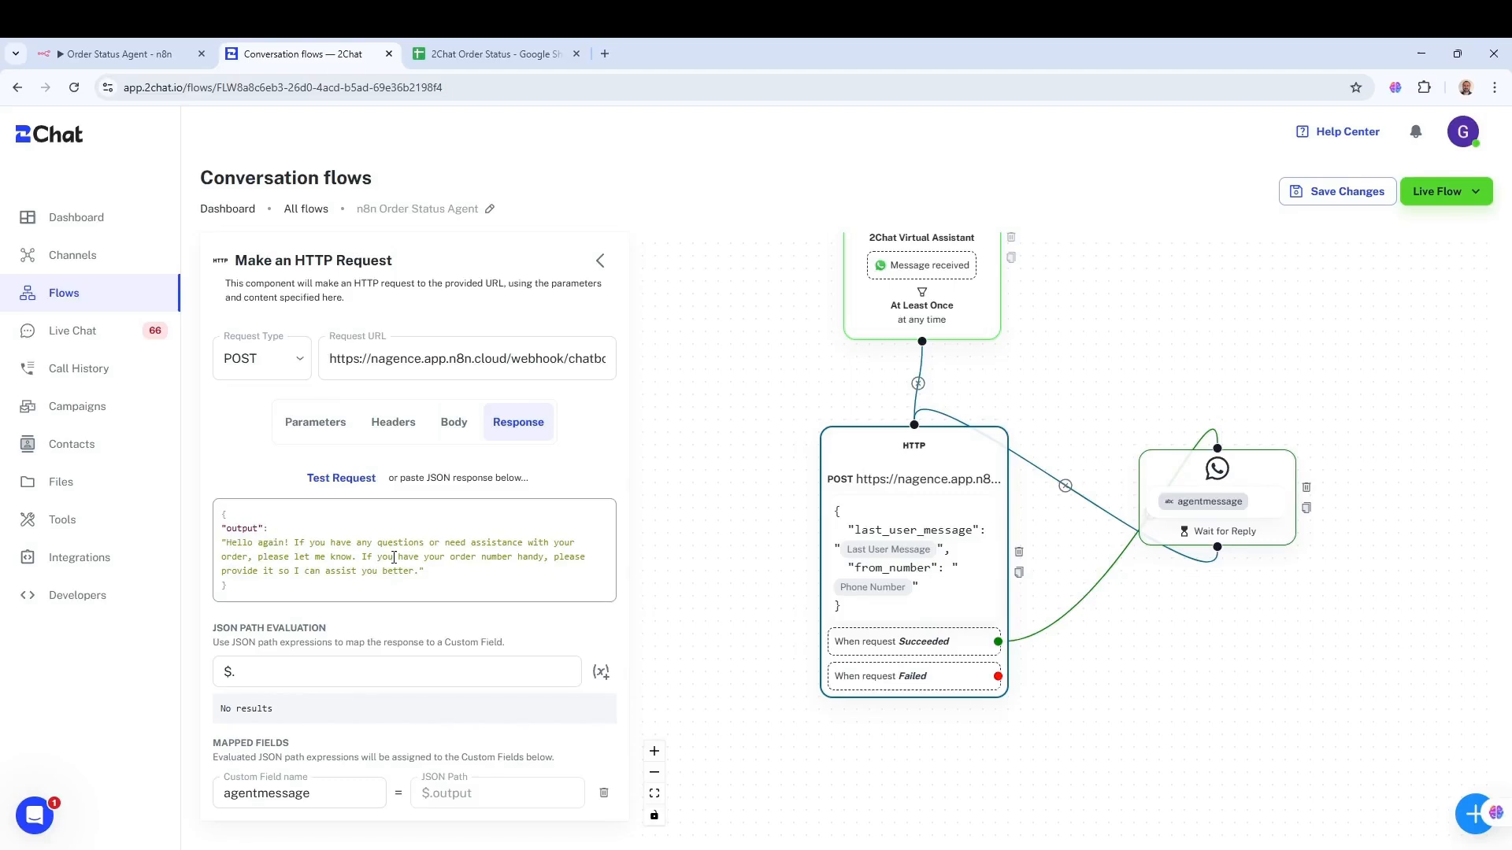
{"action": "scroll", "coordinate": [675, 472], "scroll_direction": "down", "scroll_amount": 3}
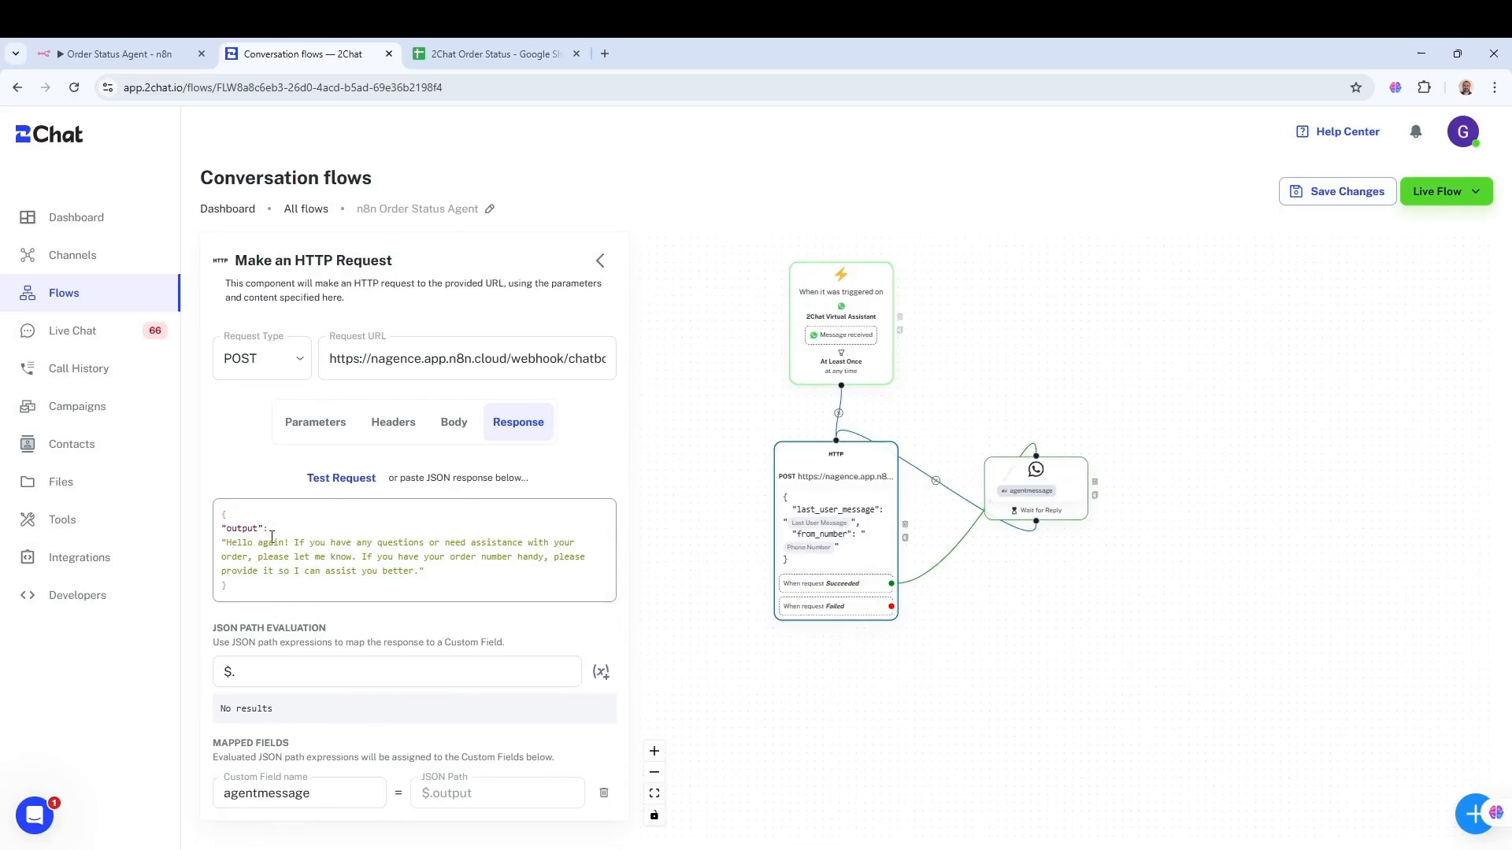
{"action": "left_click", "coordinate": [270, 673]}
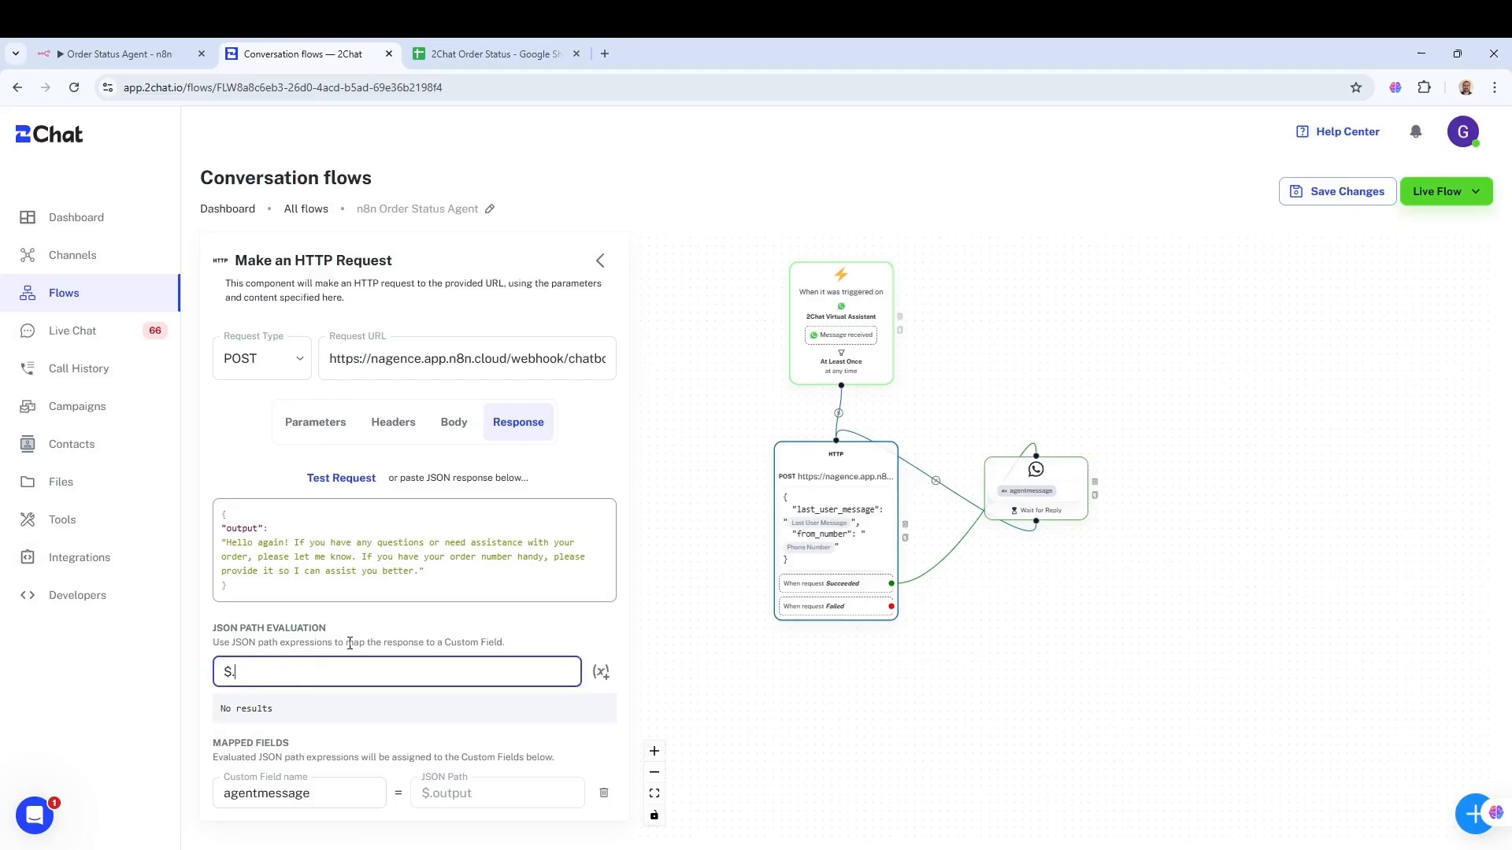
- Try $.output as the JSON path, then clear it back to "$."
{"action": "type", "text": "o"}
{"action": "type", "text": "utpo"}
{"action": "type", "text": "put"}
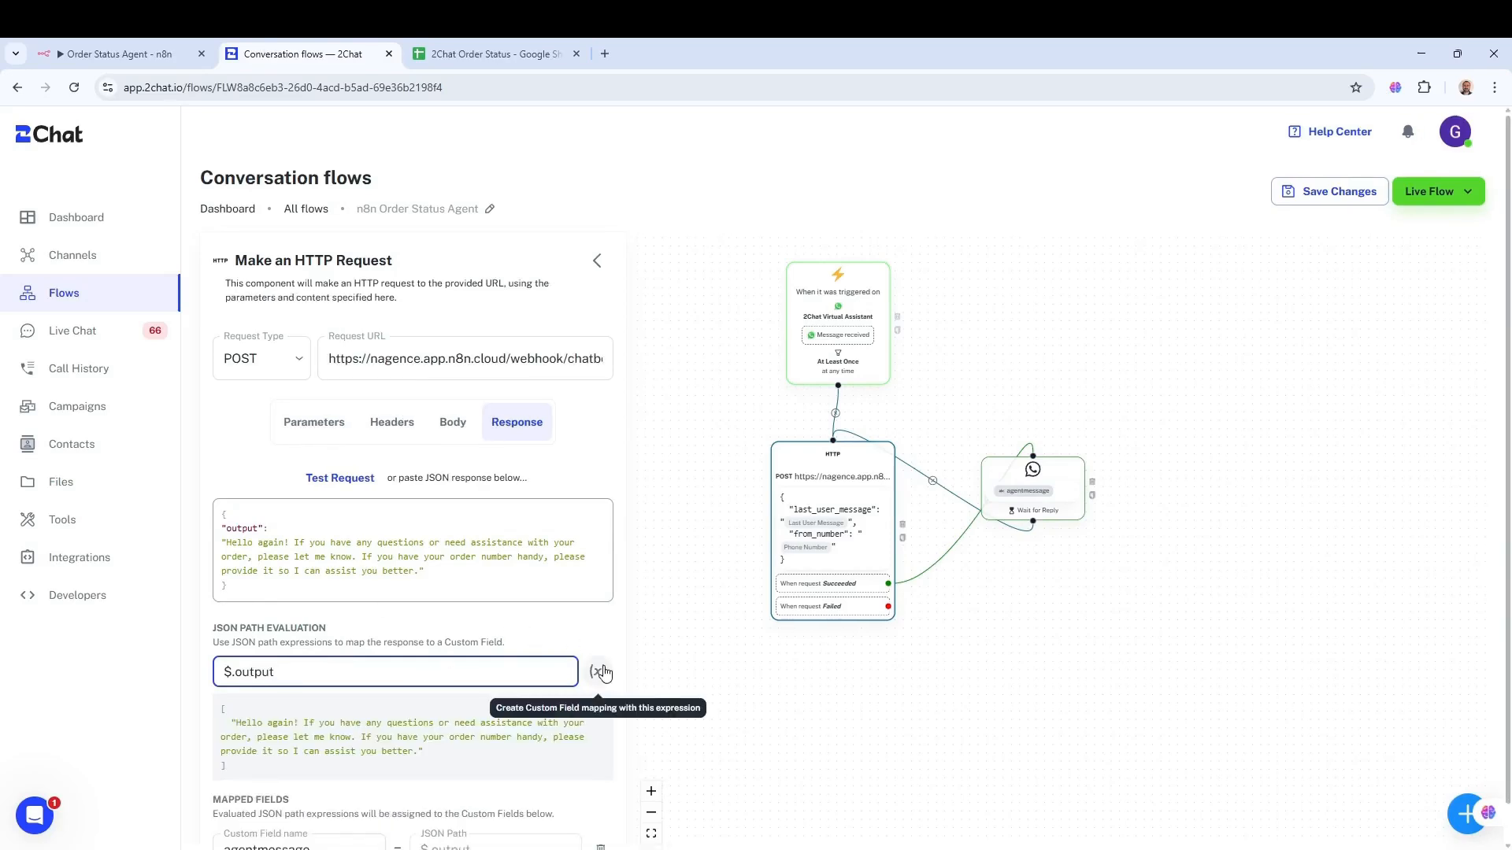
{"action": "scroll", "coordinate": [646, 635], "scroll_direction": "down", "scroll_amount": 2}
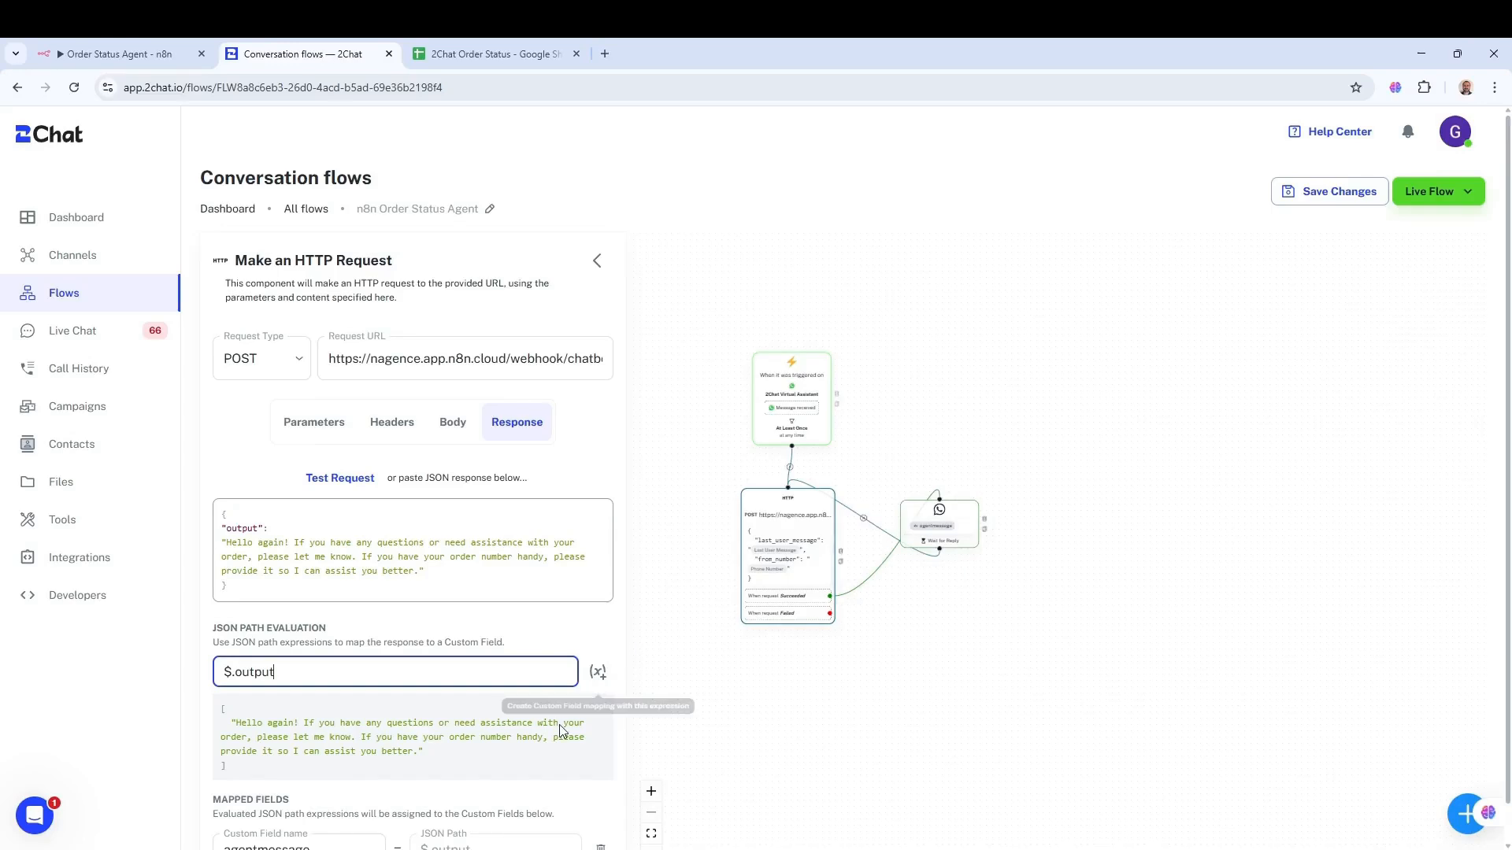
{"action": "double_click", "coordinate": [258, 671]}
{"action": "key", "text": "BackSpace"}
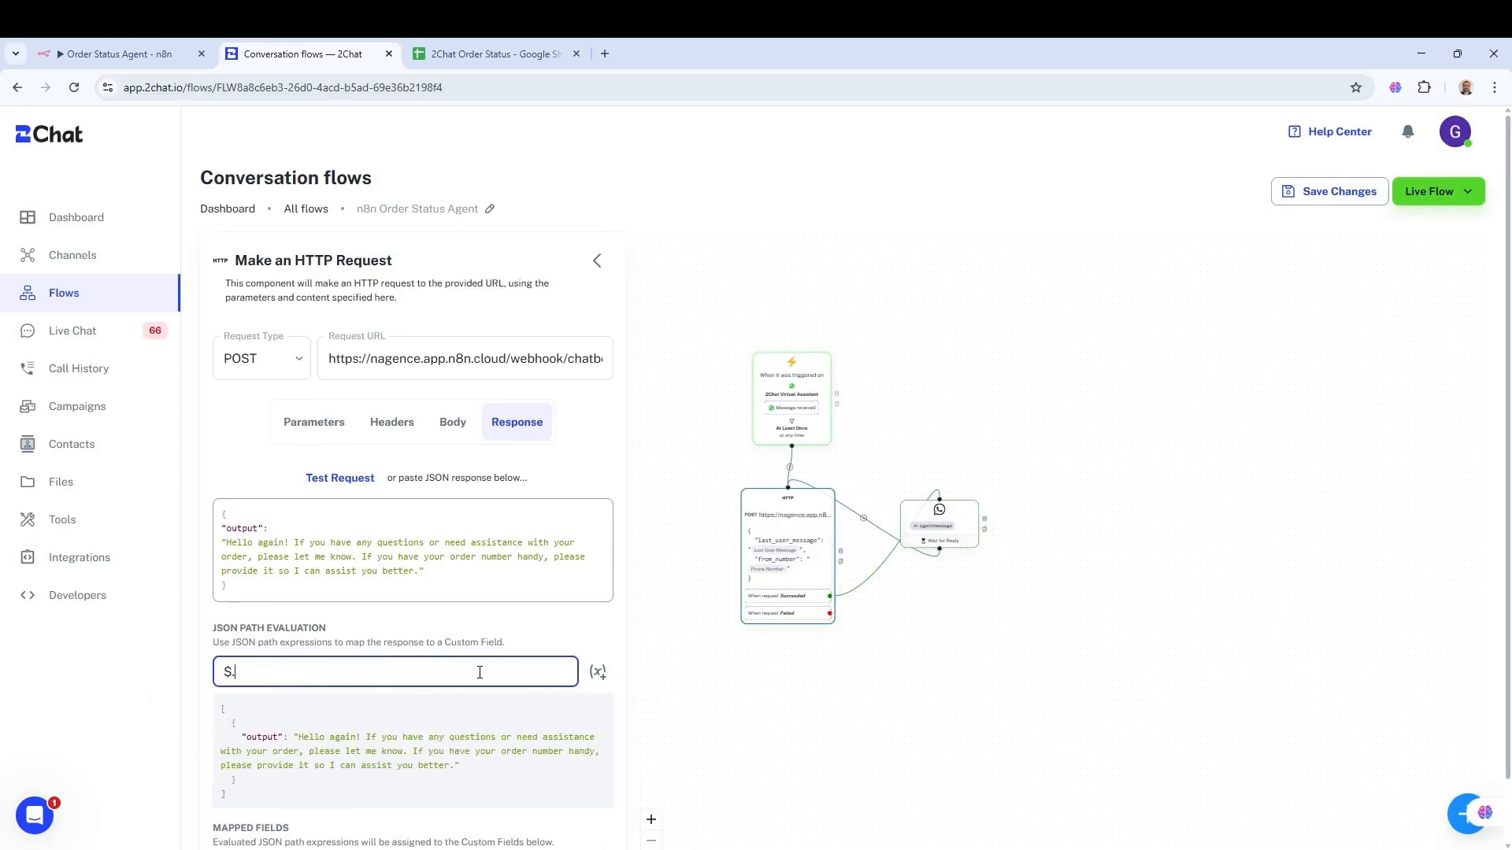
- Check the agentmessage custom field mapping, then bring up the WhatsApp reply step's settings
{"action": "scroll", "coordinate": [574, 724], "scroll_direction": "down", "scroll_amount": 1}
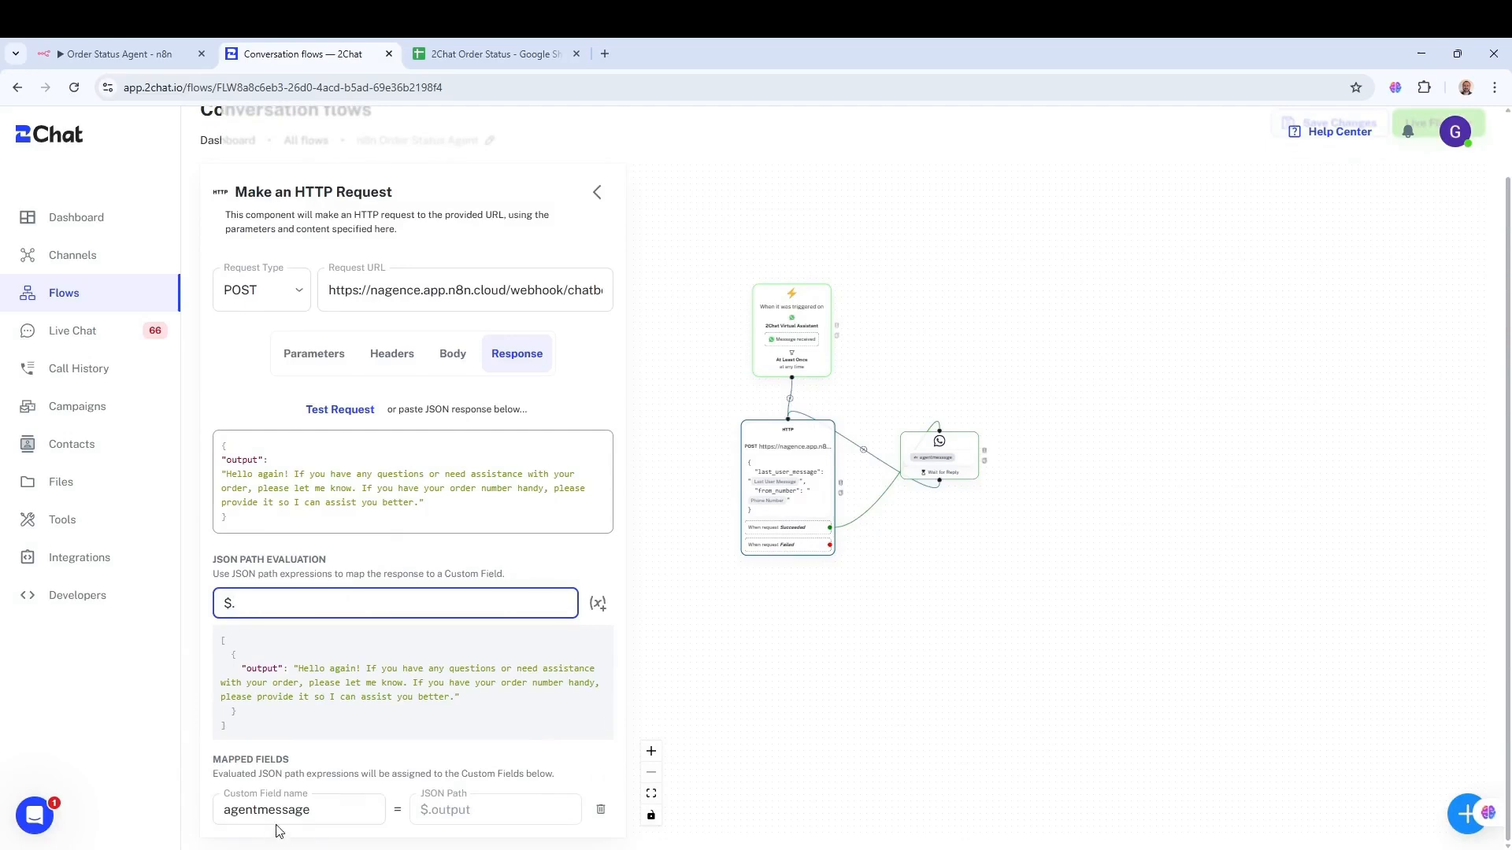
{"action": "left_click", "coordinate": [326, 808]}
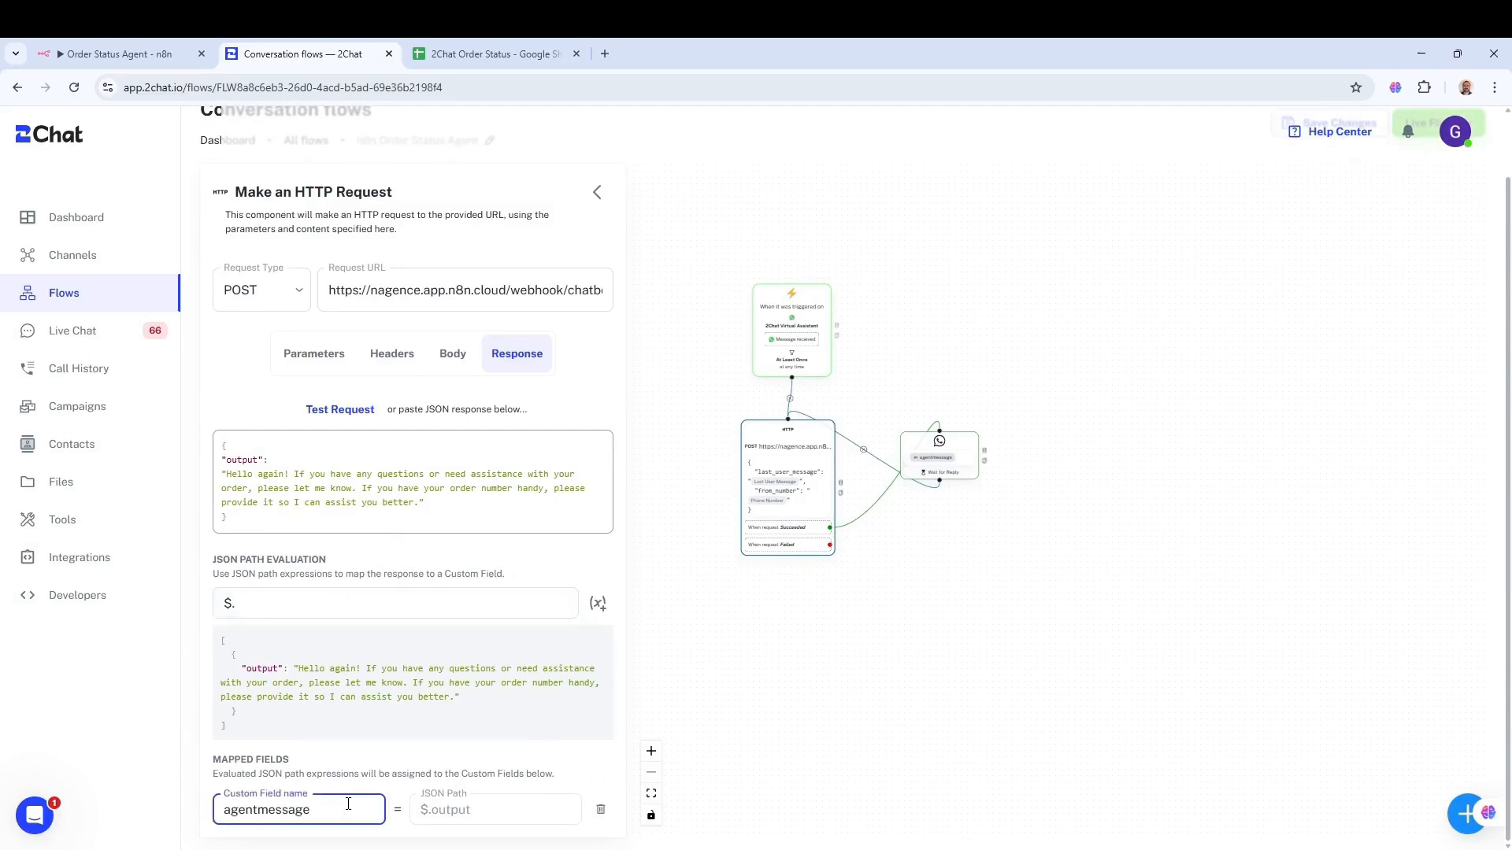
{"action": "scroll", "coordinate": [820, 474], "scroll_direction": "up", "scroll_amount": 5}
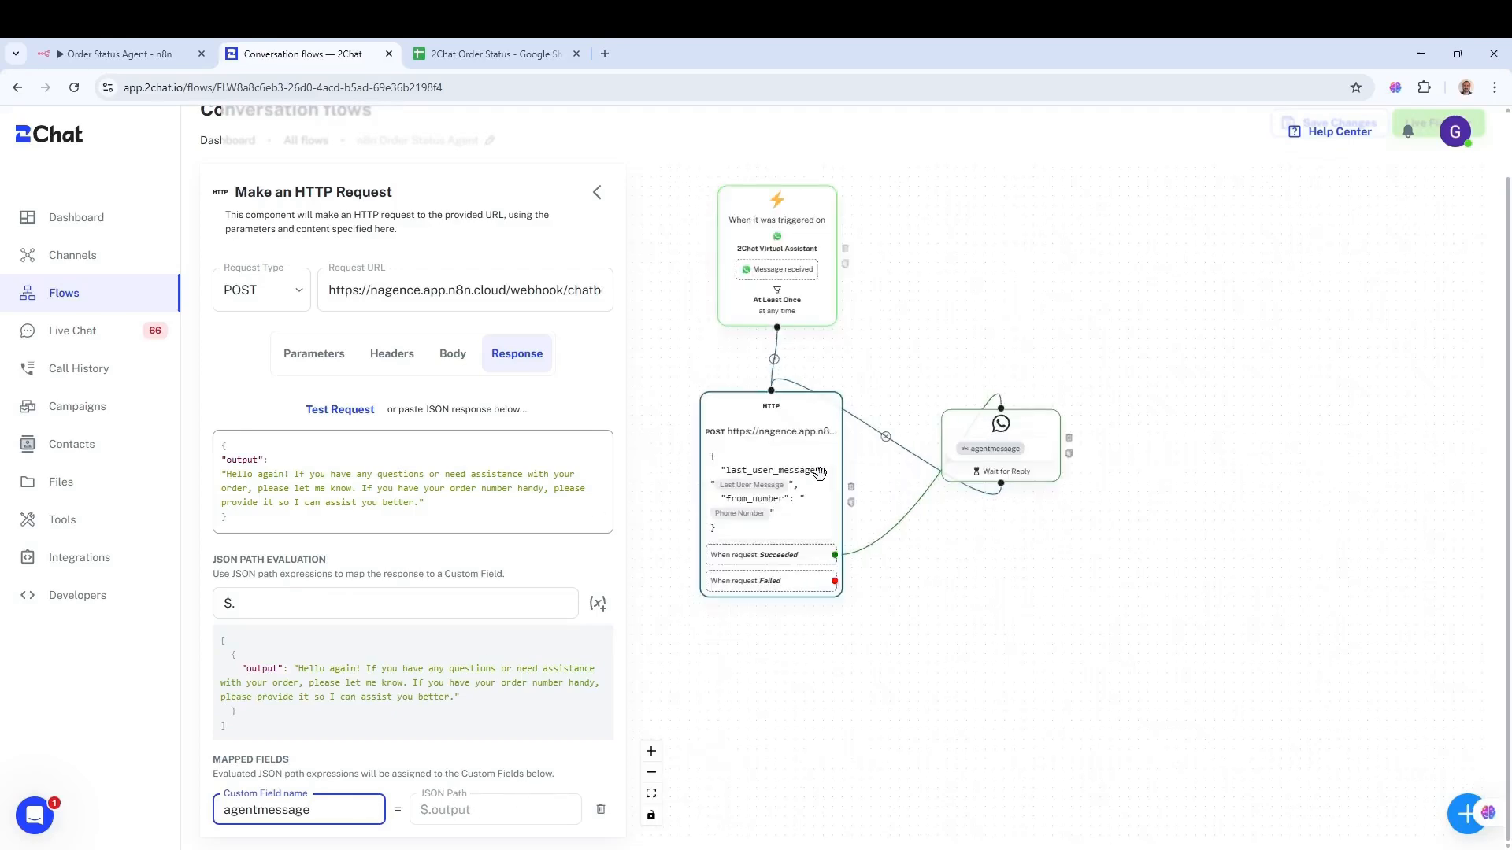
{"action": "left_click_drag", "start_coordinate": [900, 510], "coordinate": [1031, 495]}
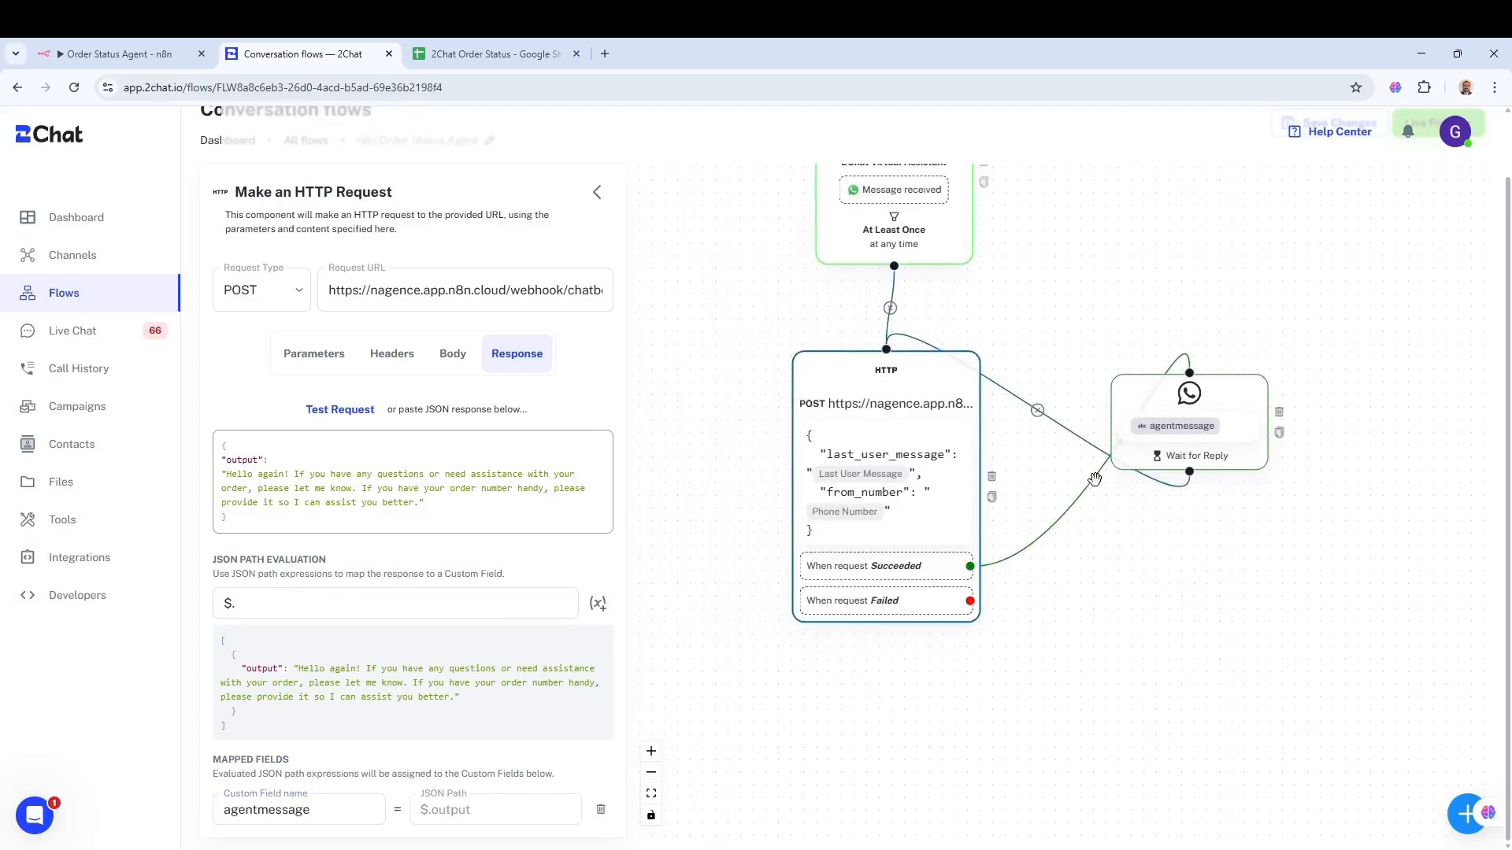
{"action": "left_click", "coordinate": [1227, 404]}
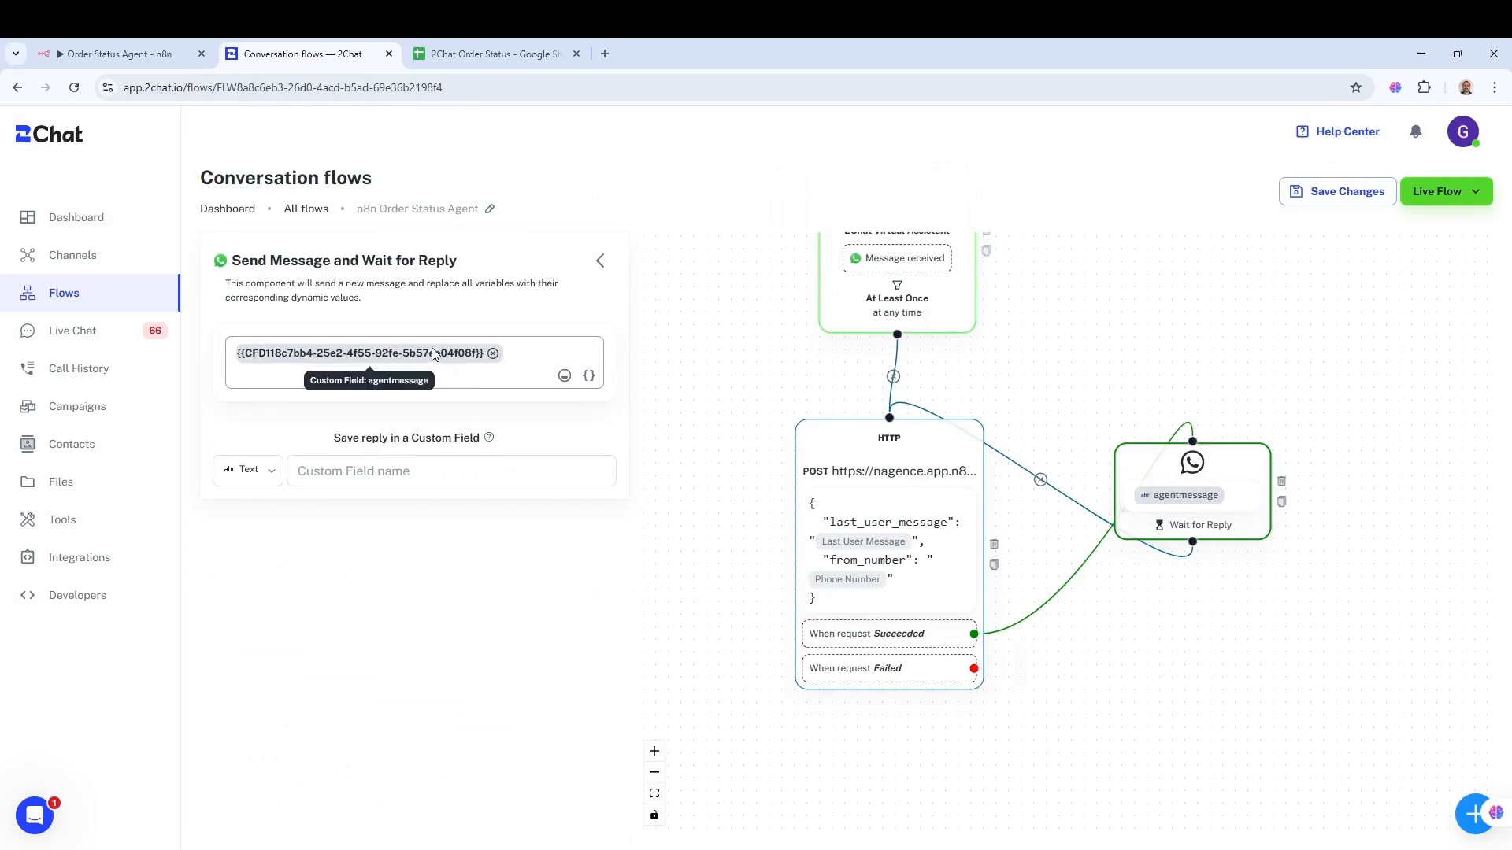
- Browse the reply step's dynamic values list and close it without inserting anything
{"action": "left_click", "coordinate": [591, 377]}
{"action": "left_click", "coordinate": [544, 411]}
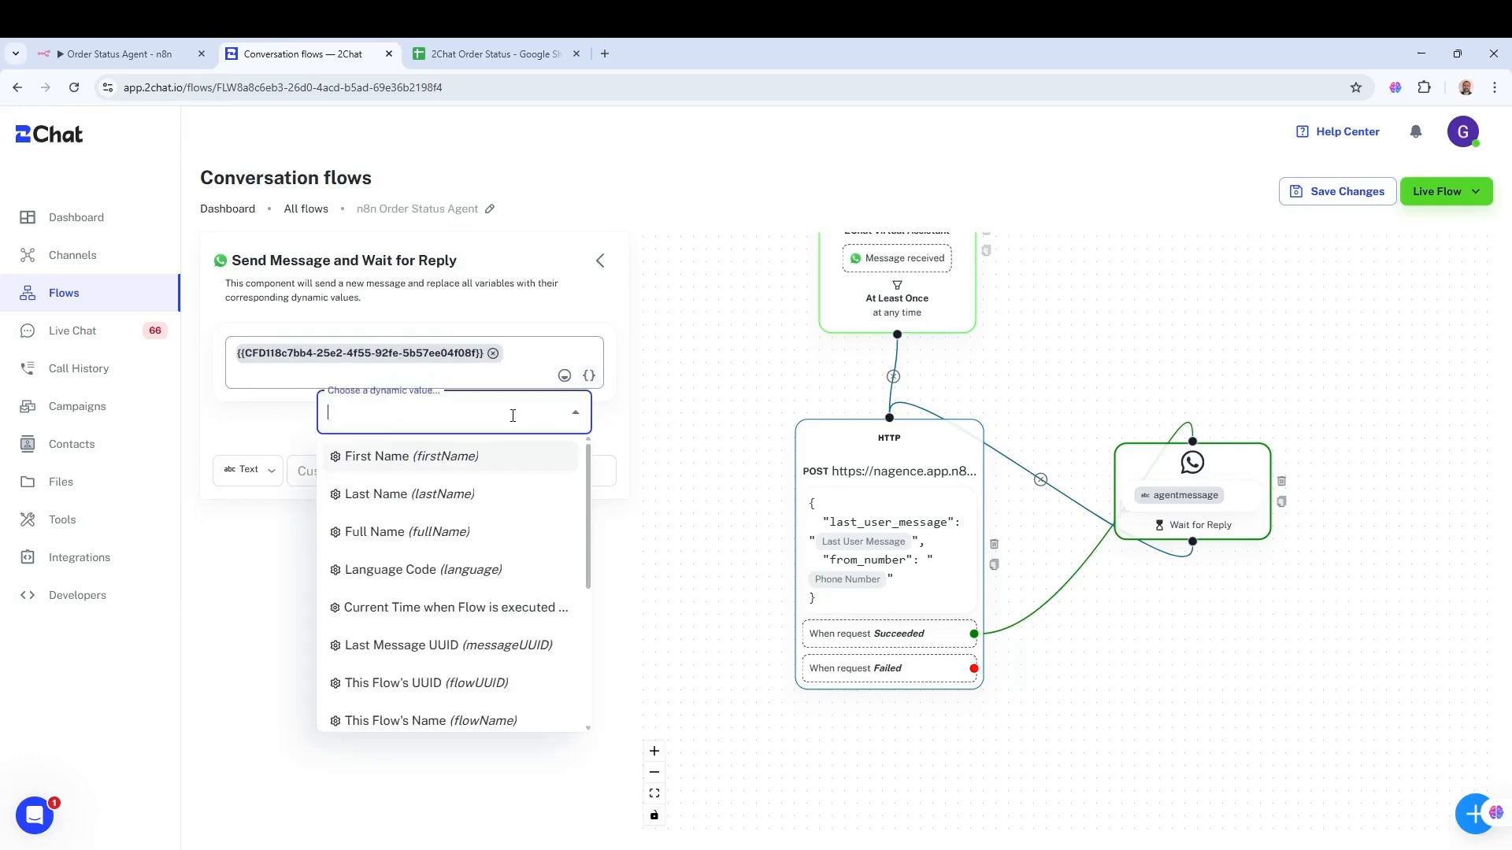
{"action": "scroll", "coordinate": [535, 551], "scroll_direction": "down", "scroll_amount": 3}
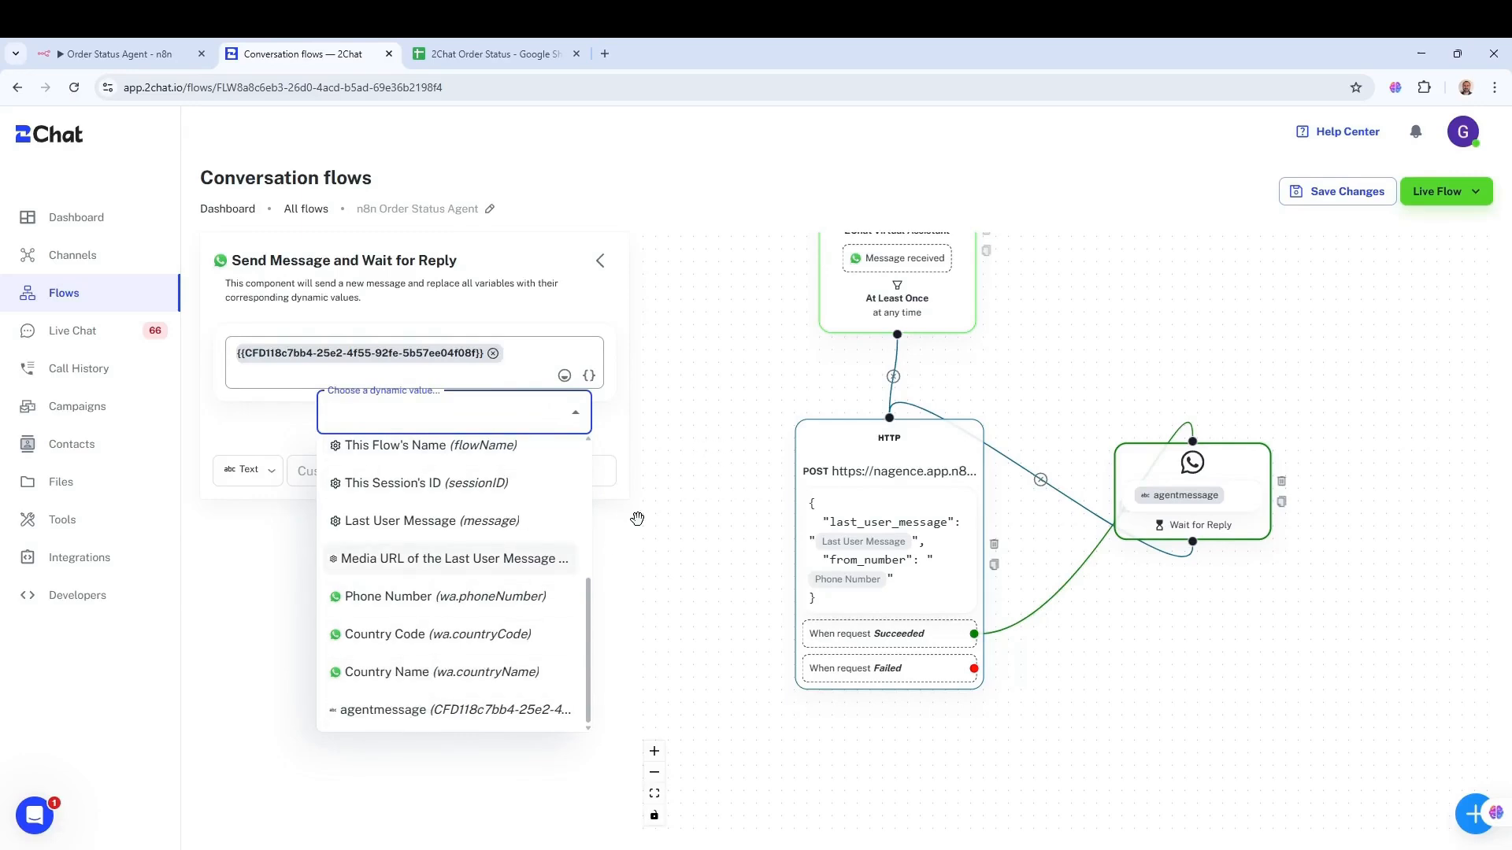
{"action": "left_click", "coordinate": [699, 447]}
- Look at the reply-saving field, then reopen the Make an HTTP Request step's settings
{"action": "left_click", "coordinate": [394, 470]}
{"action": "left_click", "coordinate": [684, 433]}
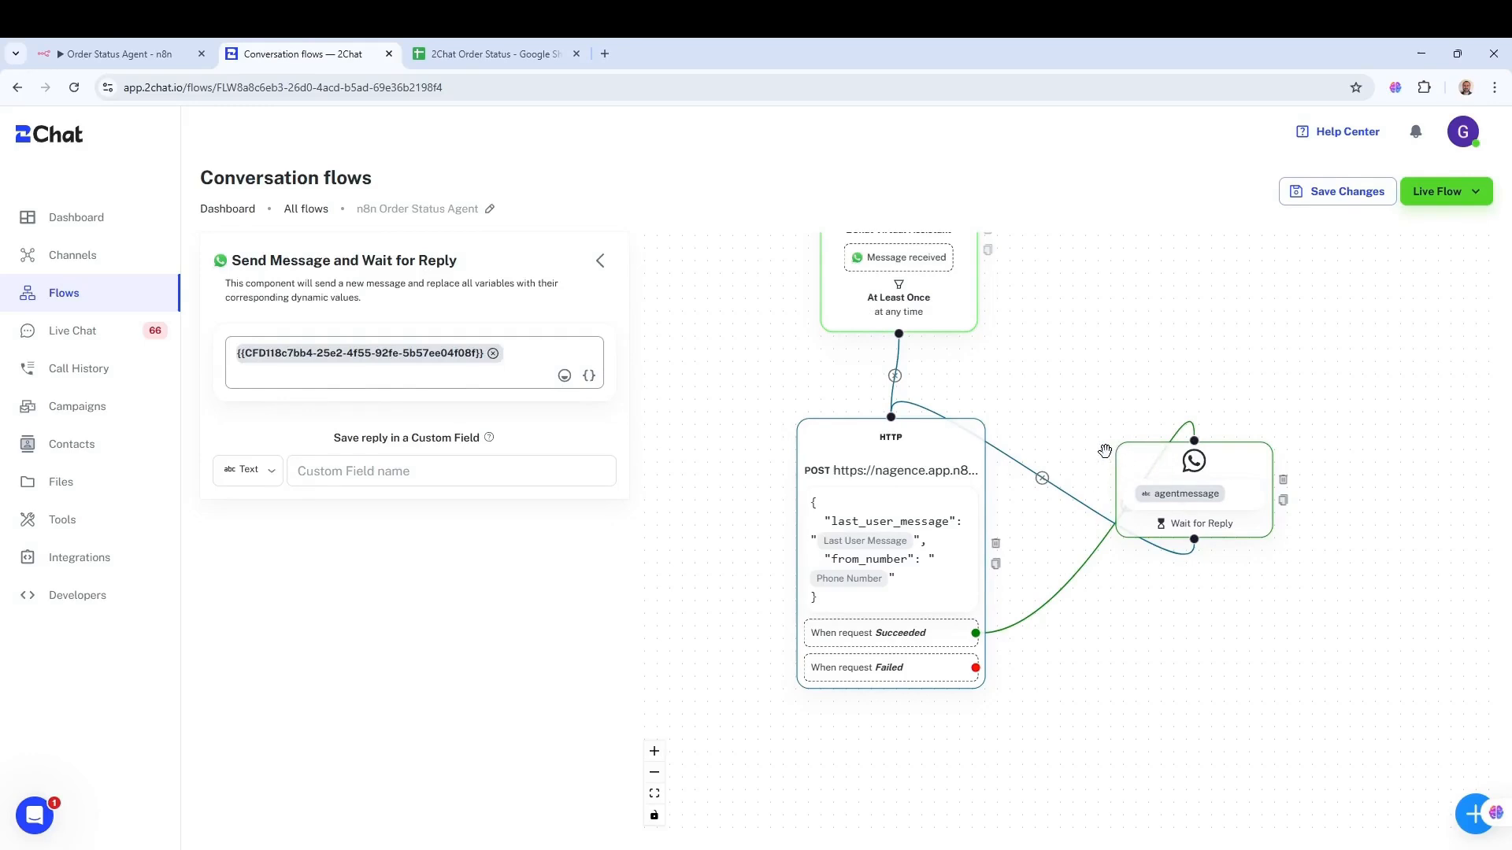
{"action": "left_click", "coordinate": [881, 471]}
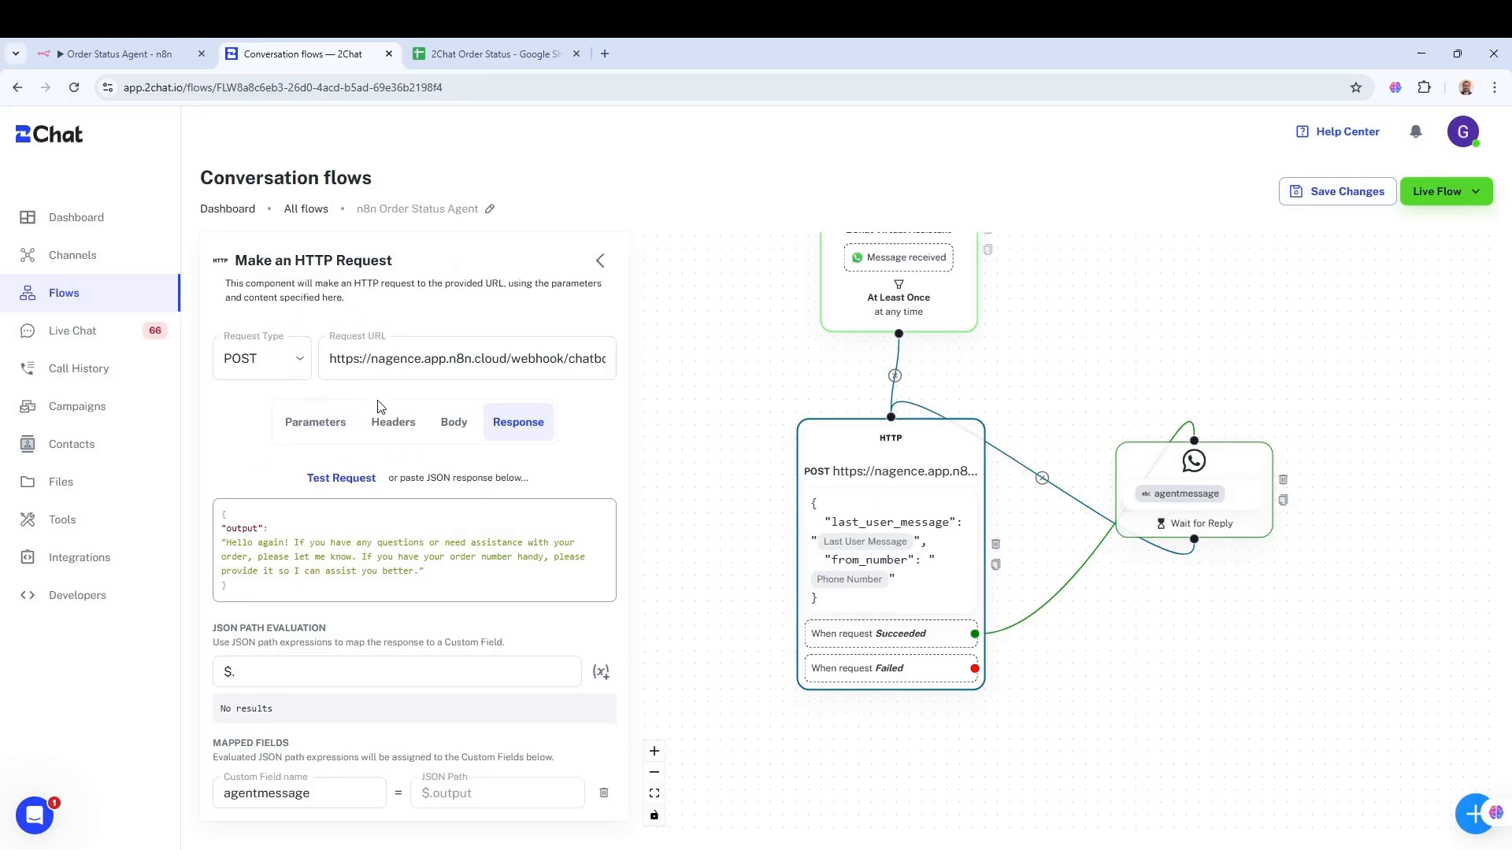
- Review the HTTP request body sent to n8n, panning the flow and glancing at the n8n workflow
{"action": "left_click", "coordinate": [453, 422]}
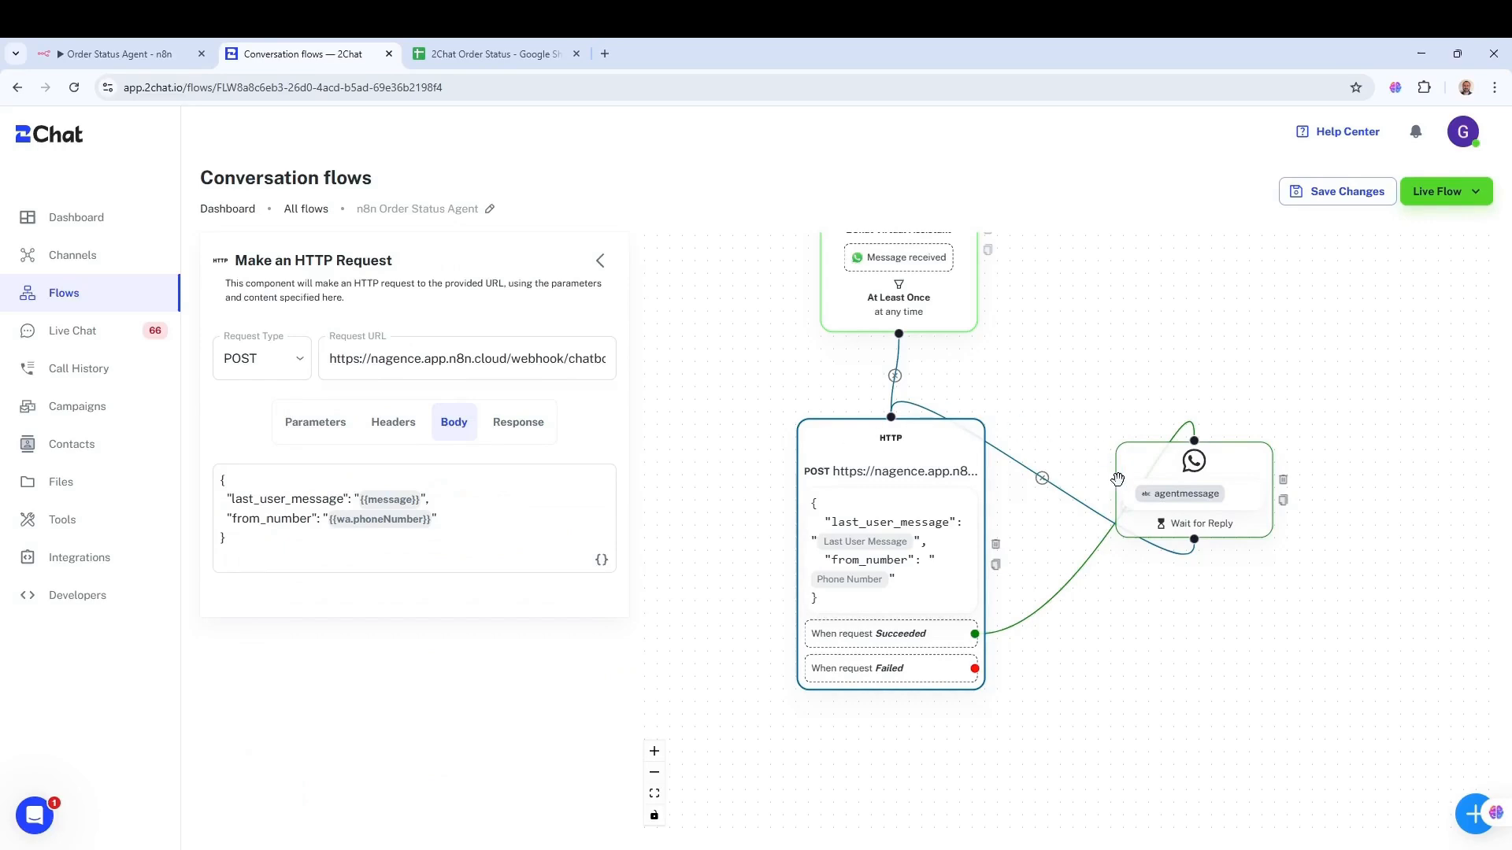
{"action": "left_click_drag", "start_coordinate": [1084, 313], "coordinate": [1082, 379]}
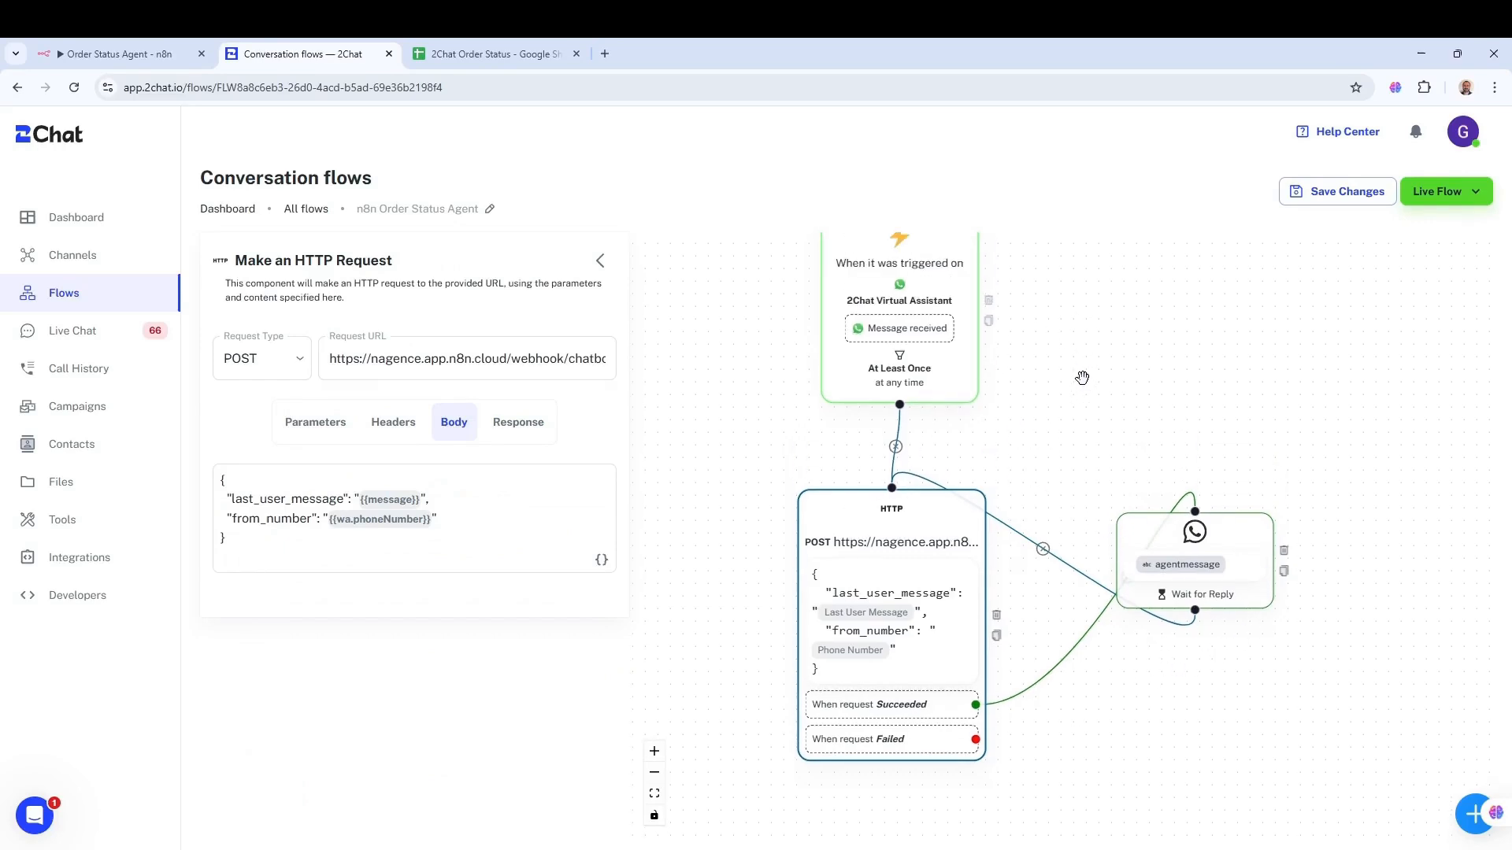
{"action": "left_click_drag", "start_coordinate": [1003, 461], "coordinate": [966, 367]}
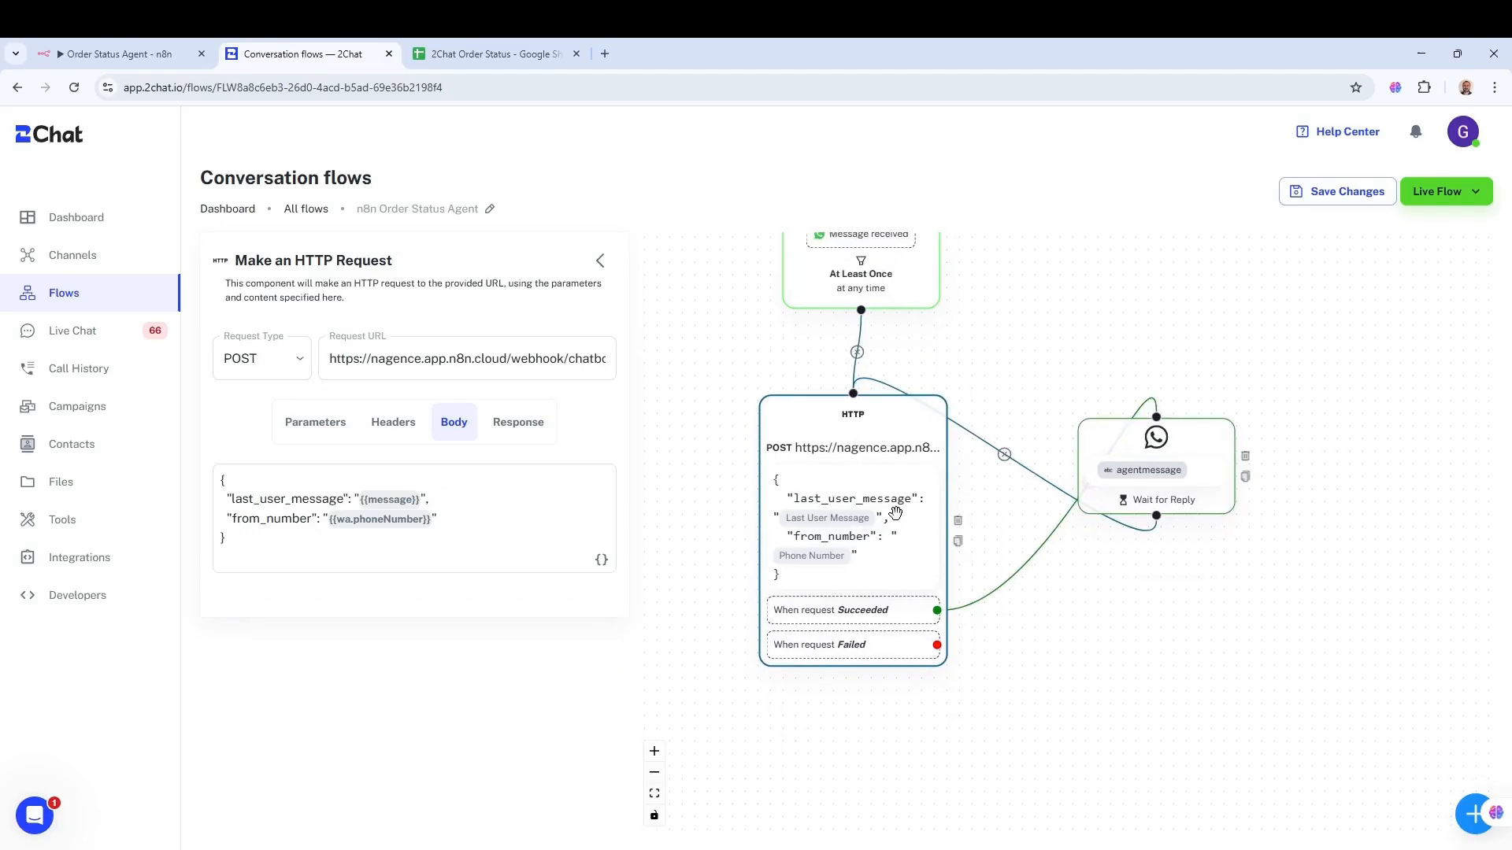
{"action": "left_click", "coordinate": [118, 54]}
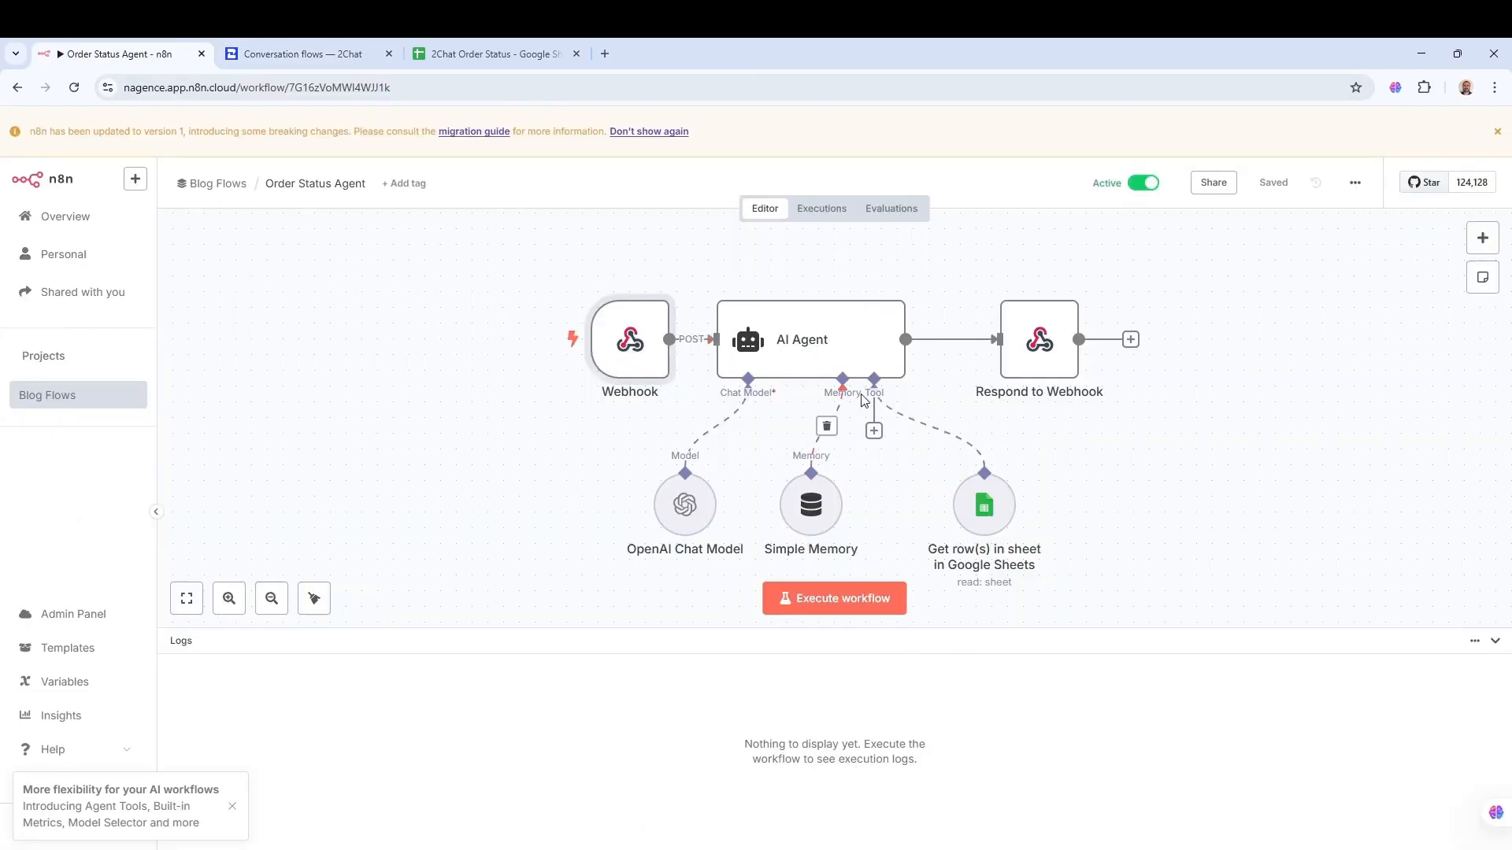
{"action": "left_click", "coordinate": [298, 55]}
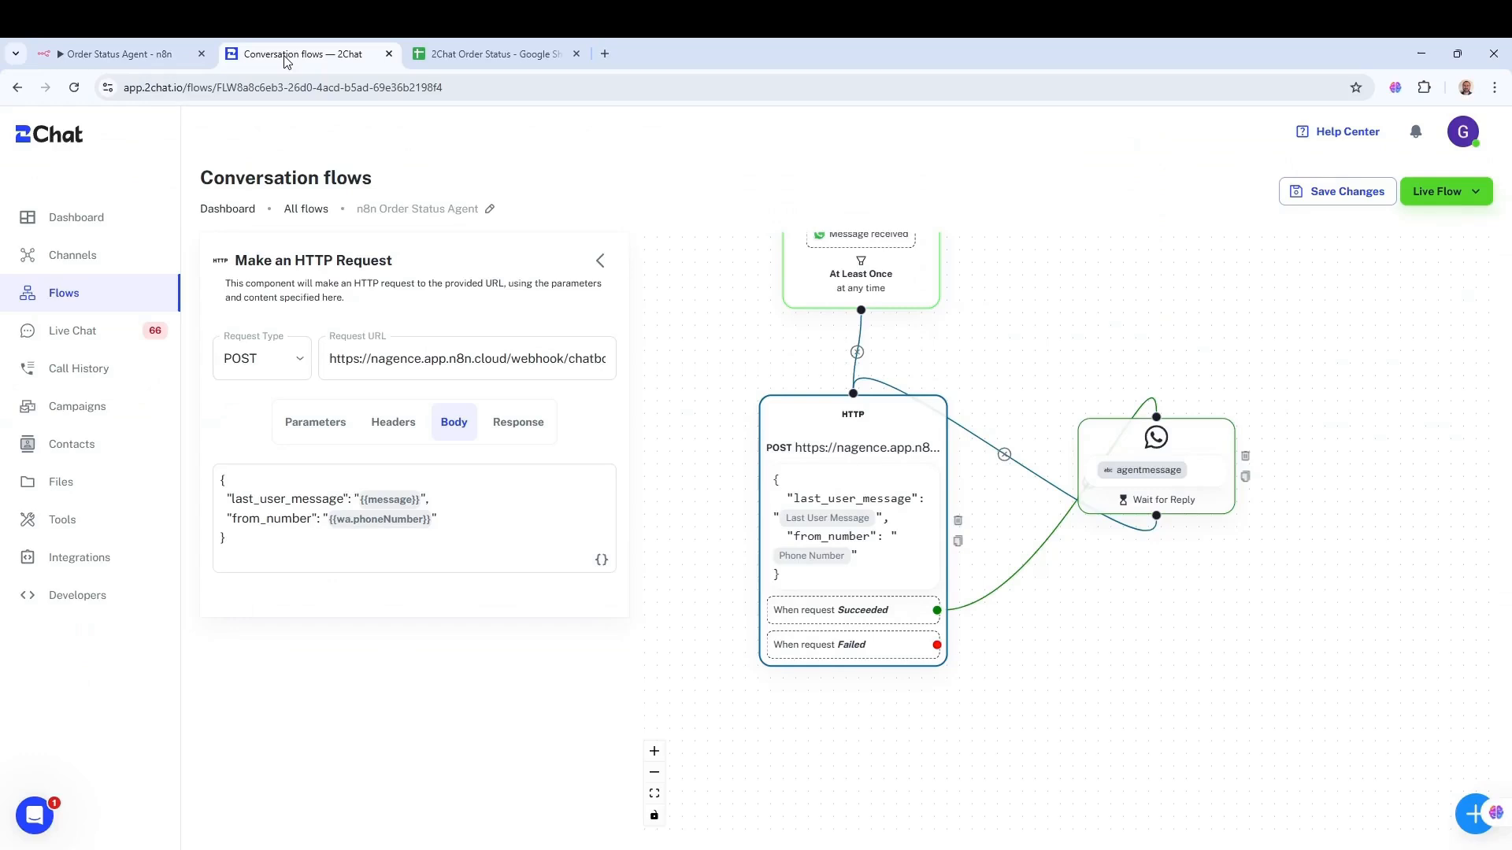
- Show the Send Message and Wait for Reply step beside the trigger, HTTP and reply flow
{"action": "left_click", "coordinate": [1177, 447]}
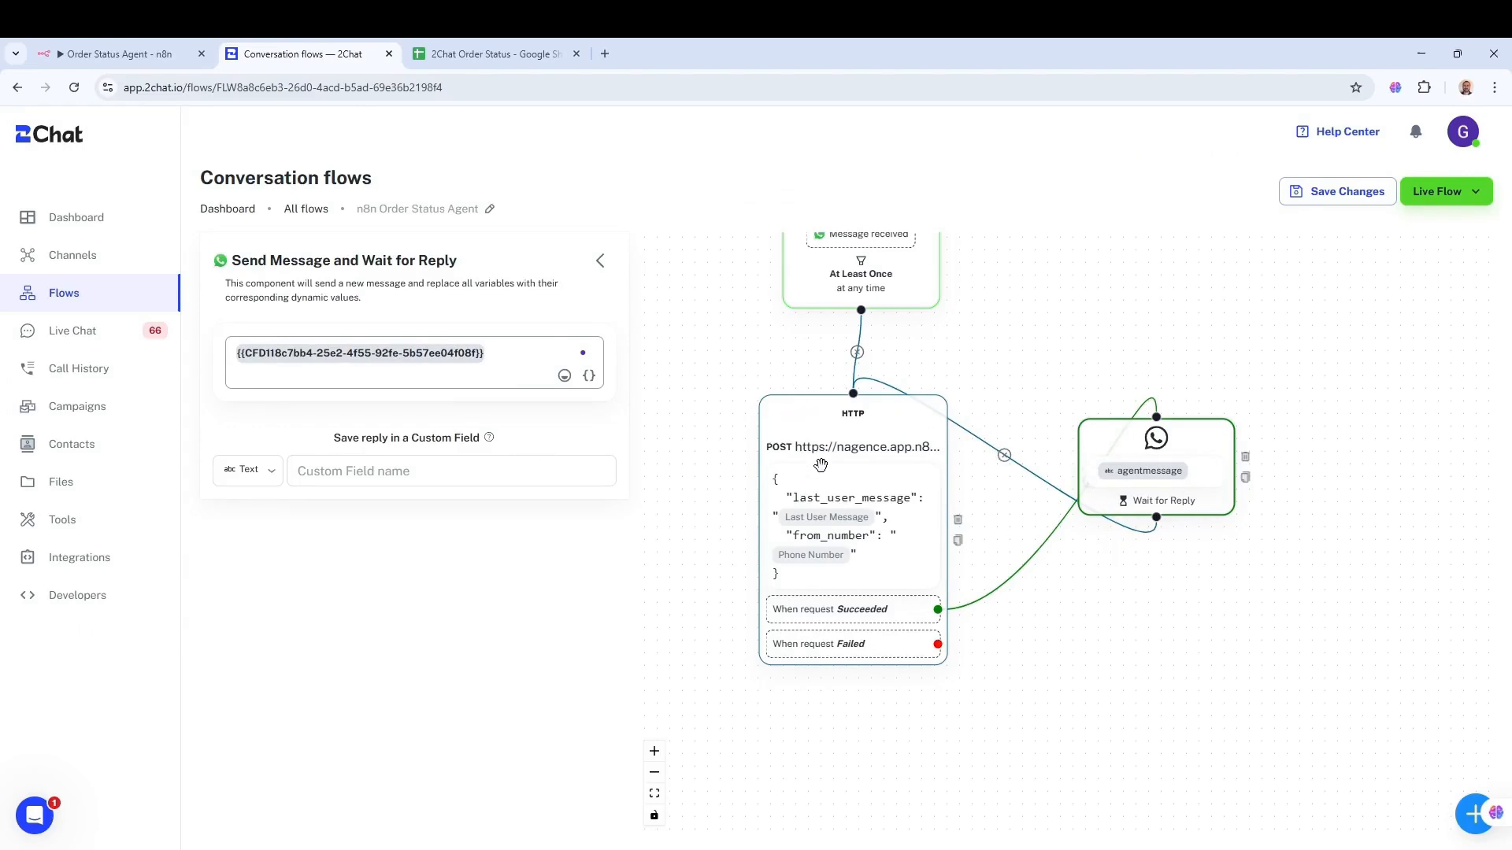
{"action": "left_click_drag", "start_coordinate": [722, 344], "coordinate": [681, 430]}
{"action": "left_click_drag", "start_coordinate": [972, 343], "coordinate": [992, 369]}
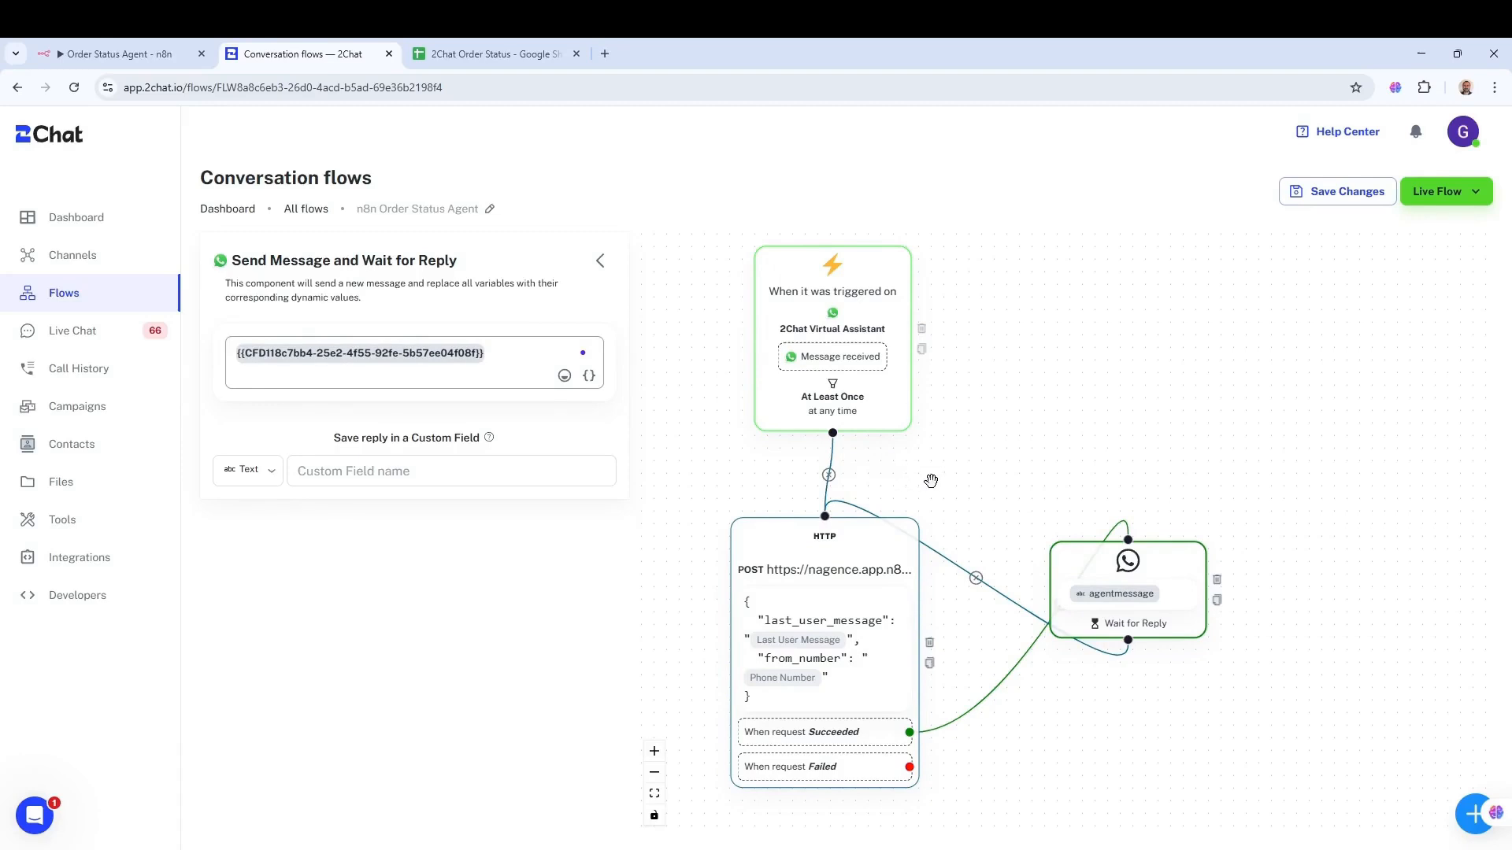
{"action": "left_click_drag", "start_coordinate": [961, 463], "coordinate": [962, 427]}
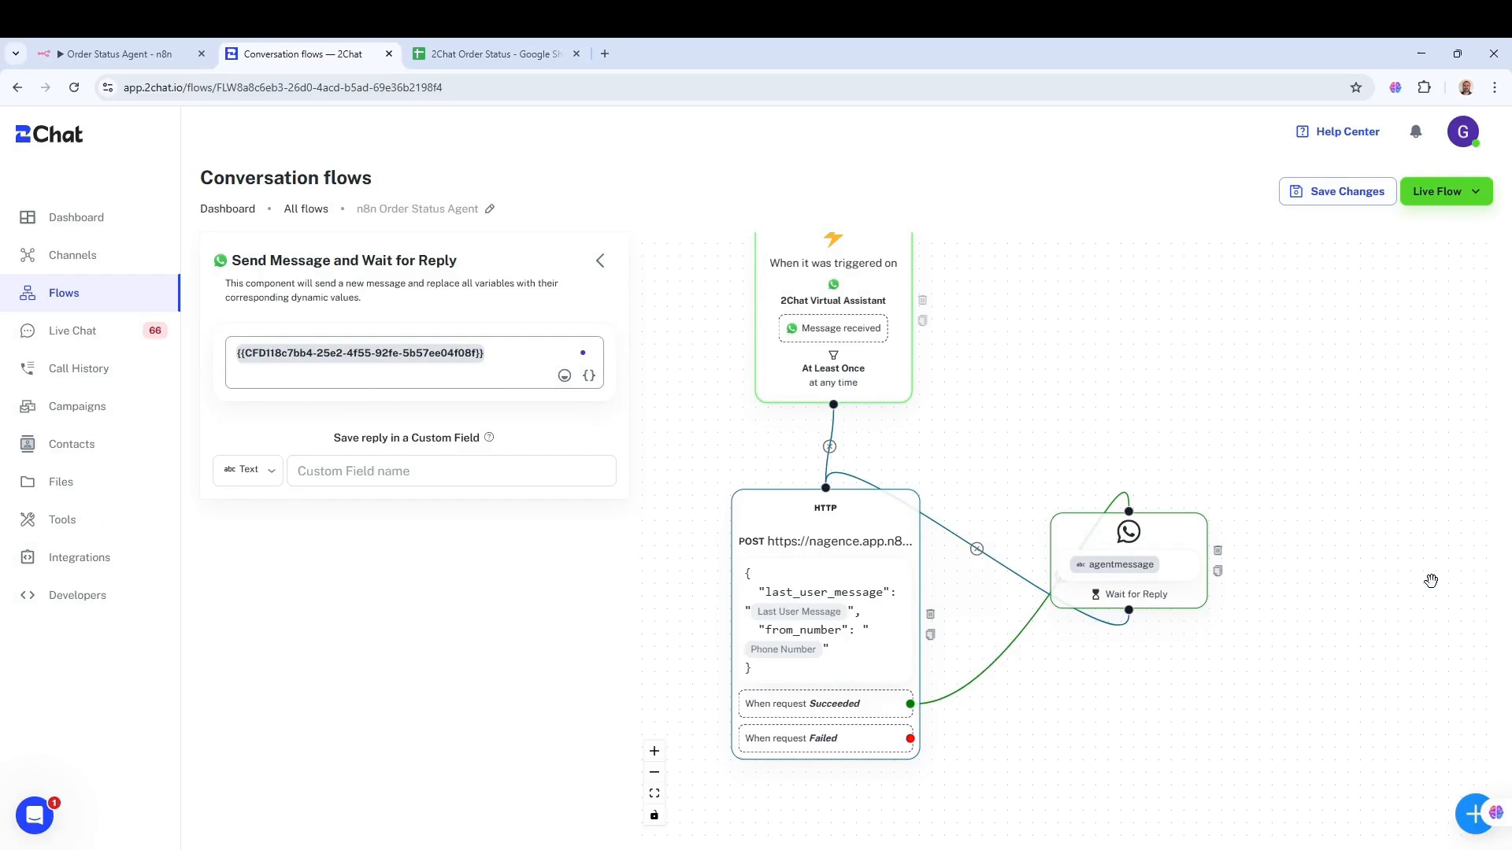
{"action": "left_click_drag", "start_coordinate": [1364, 494], "coordinate": [1336, 521]}
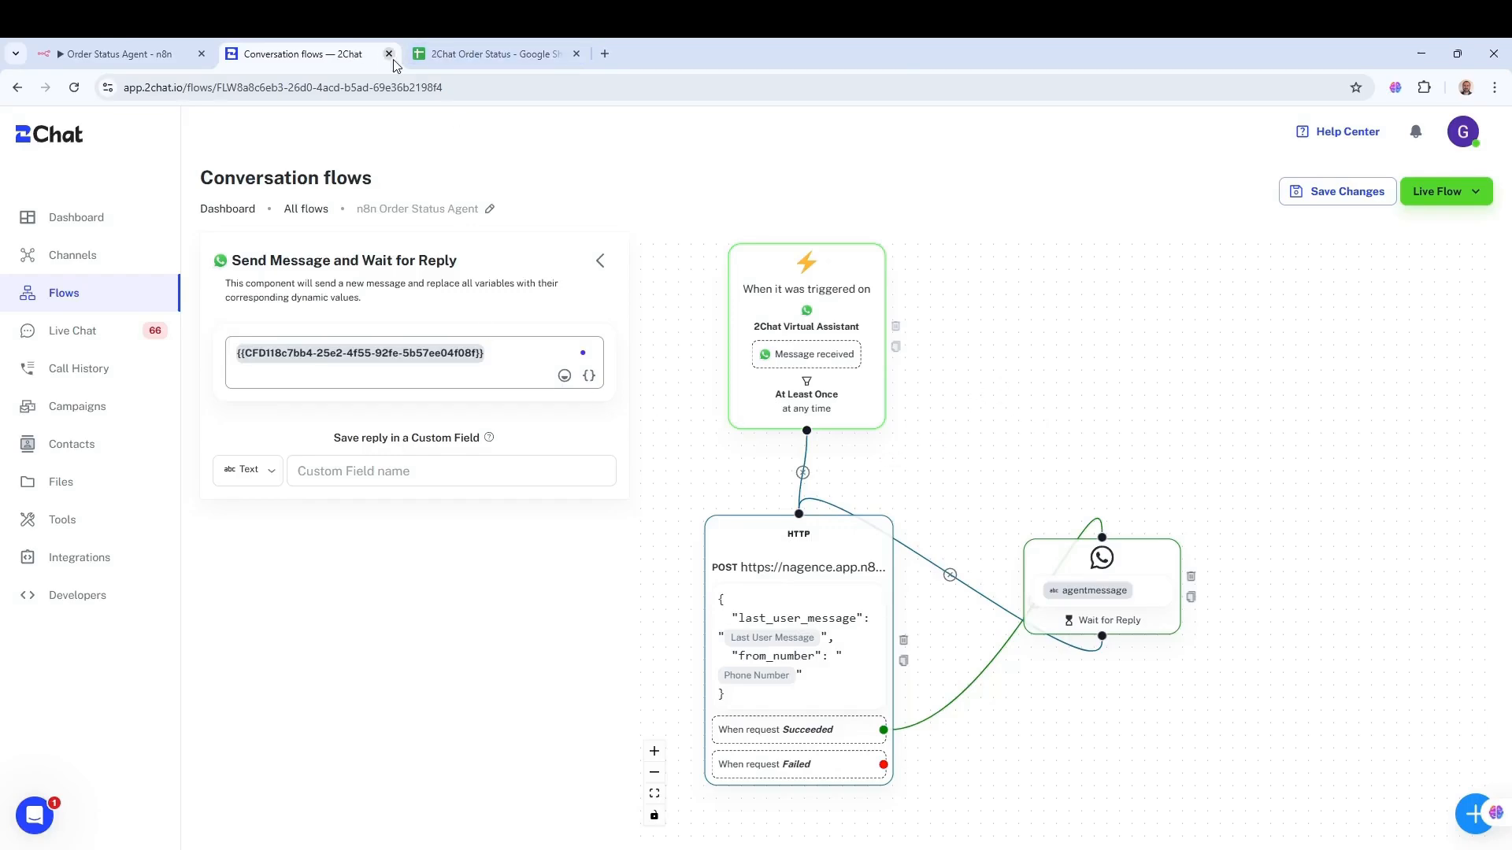
- Glance at the 2Chat Order Status spreadsheet and n8n workflow, then return to 2Chat
{"action": "left_click", "coordinate": [492, 54]}
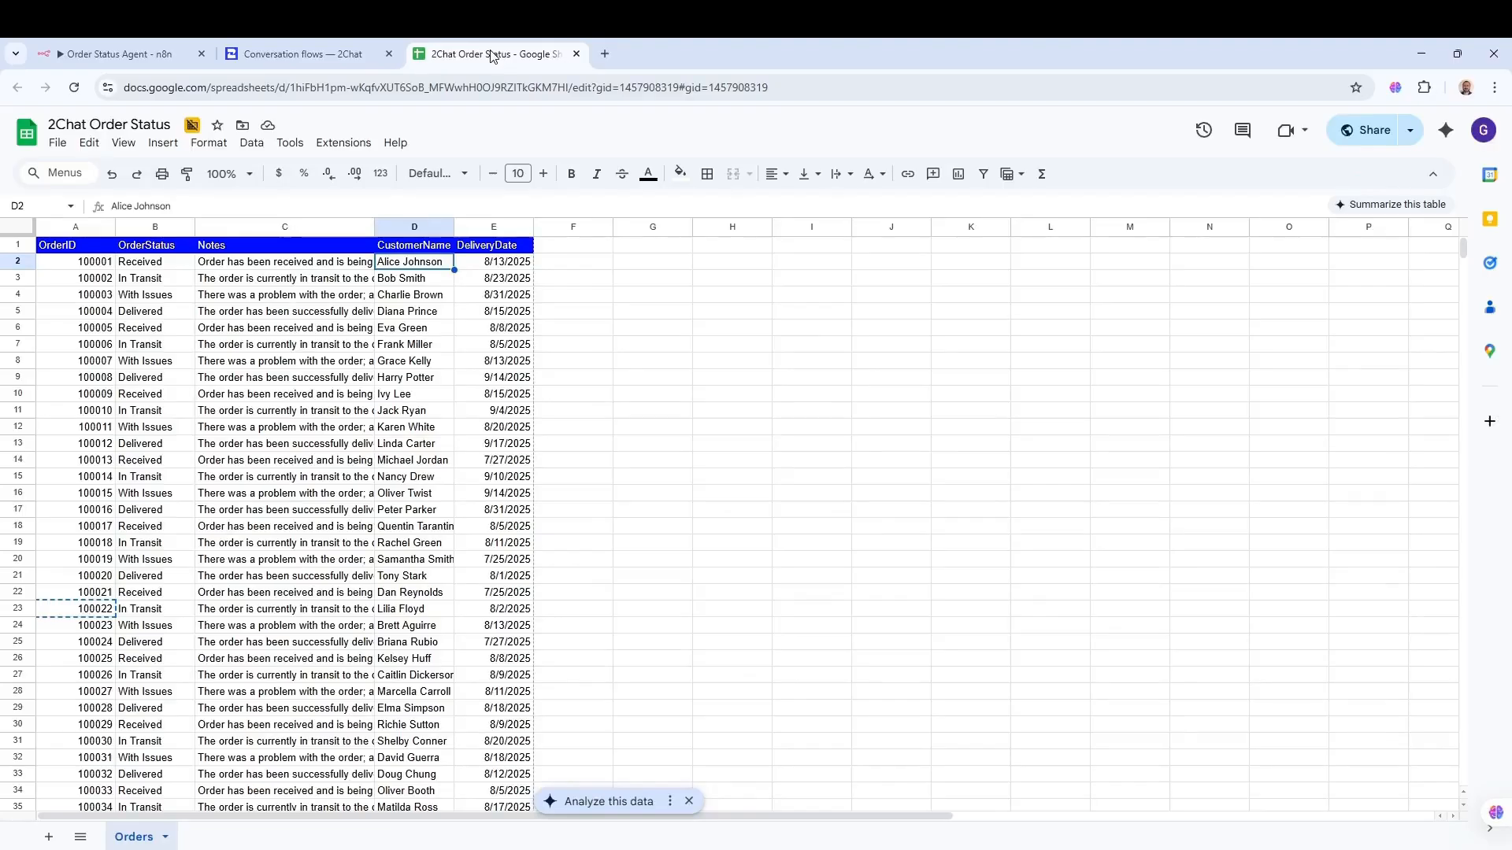
{"action": "left_click", "coordinate": [132, 57]}
{"action": "left_click", "coordinate": [311, 55]}
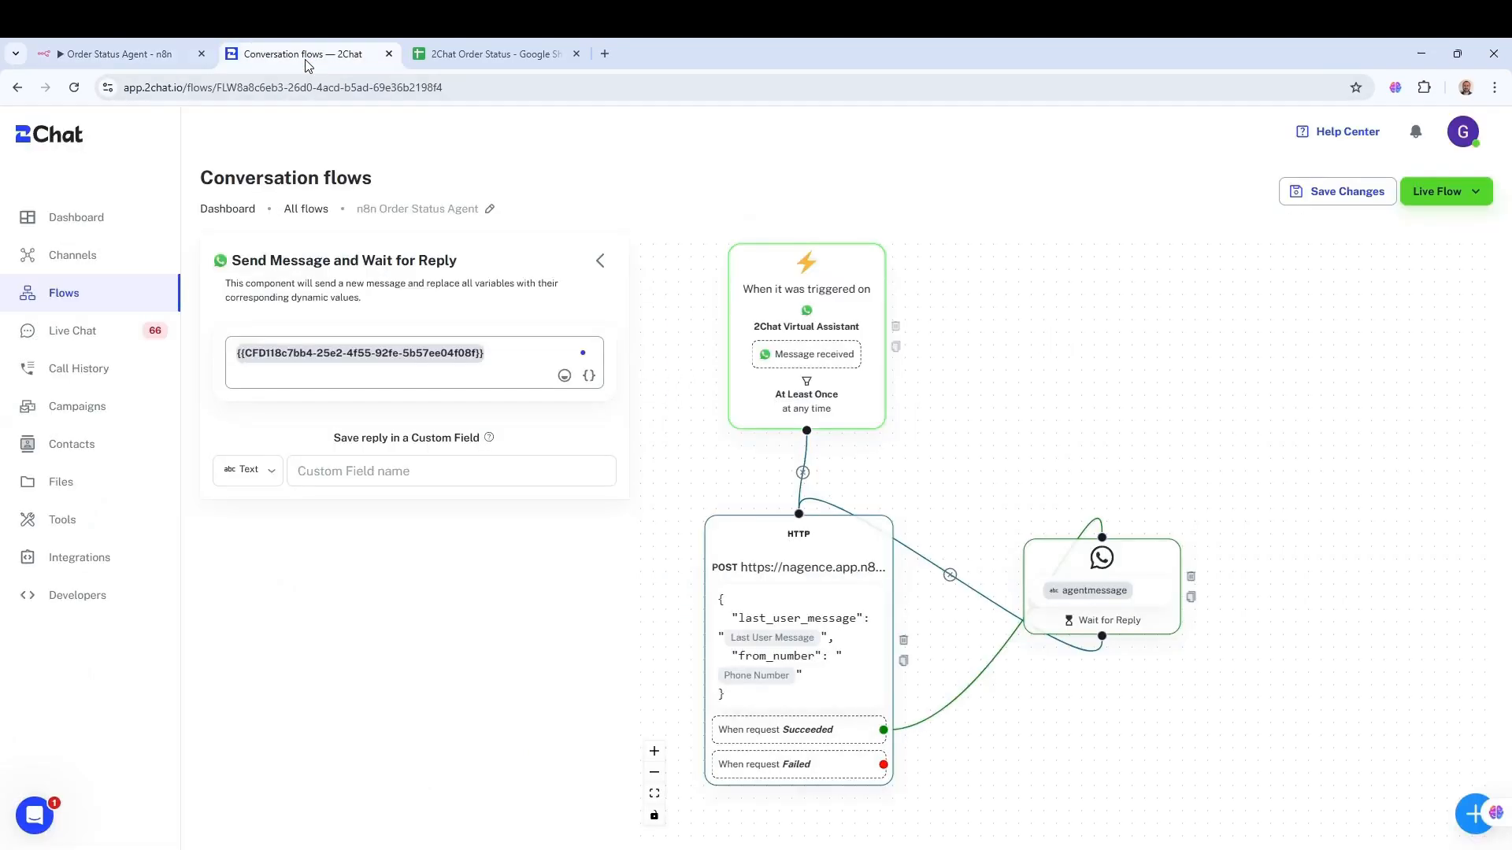